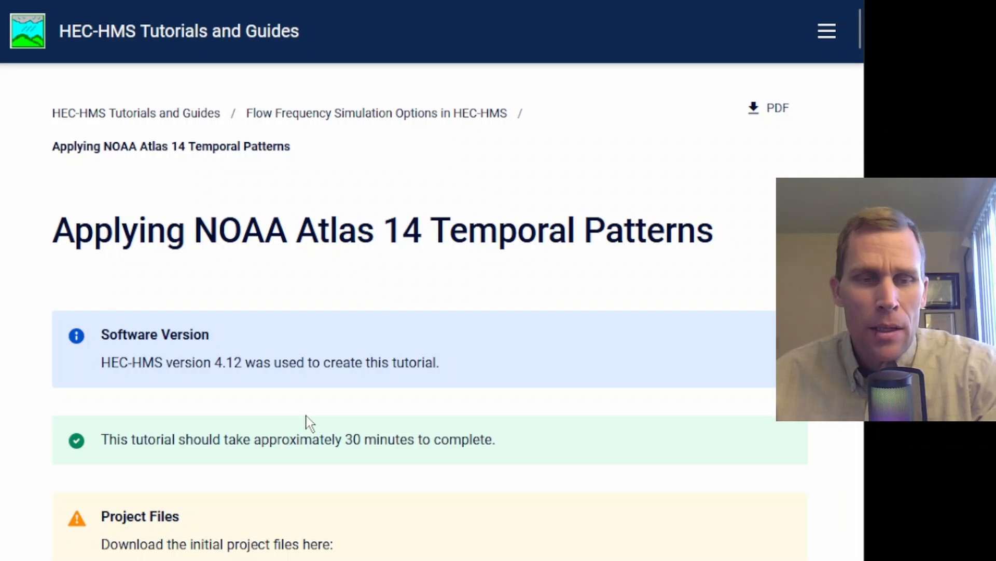
- Download applying_temporal_pattern_initial.zip from the tutorial's Project Files section and close the file preview
{"action": "left_click_drag", "start_coordinate": [283, 439], "coordinate": [454, 450]}
{"action": "left_click", "coordinate": [424, 403]}
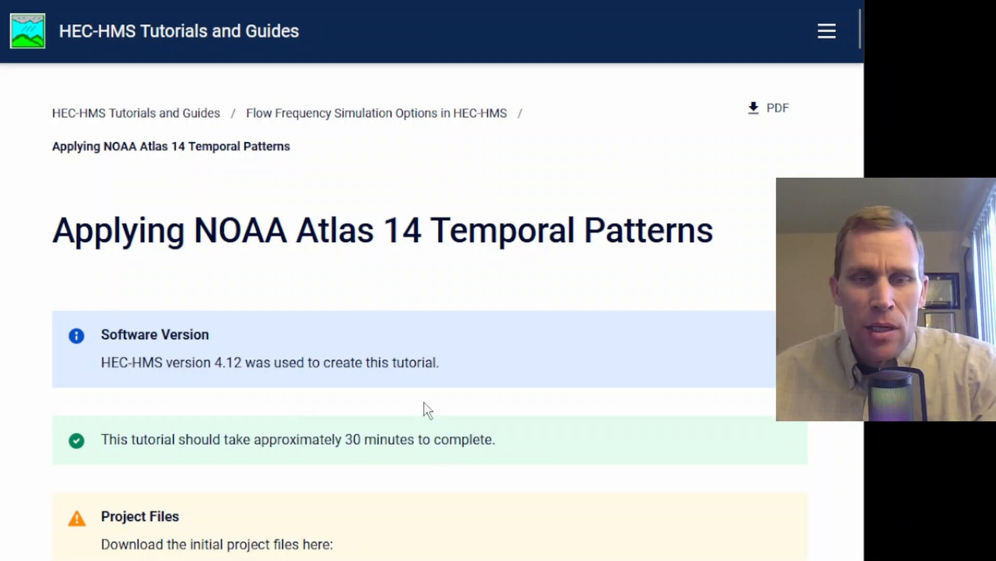
{"action": "scroll", "coordinate": [425, 404], "scroll_direction": "down", "scroll_amount": 3}
{"action": "scroll", "coordinate": [424, 403], "scroll_direction": "down", "scroll_amount": 2}
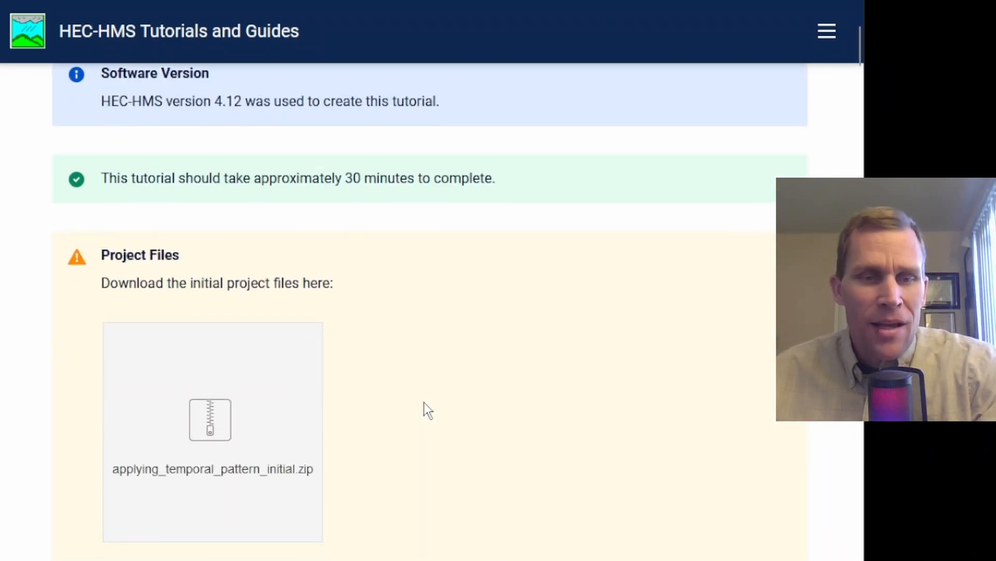
{"action": "left_click", "coordinate": [208, 415]}
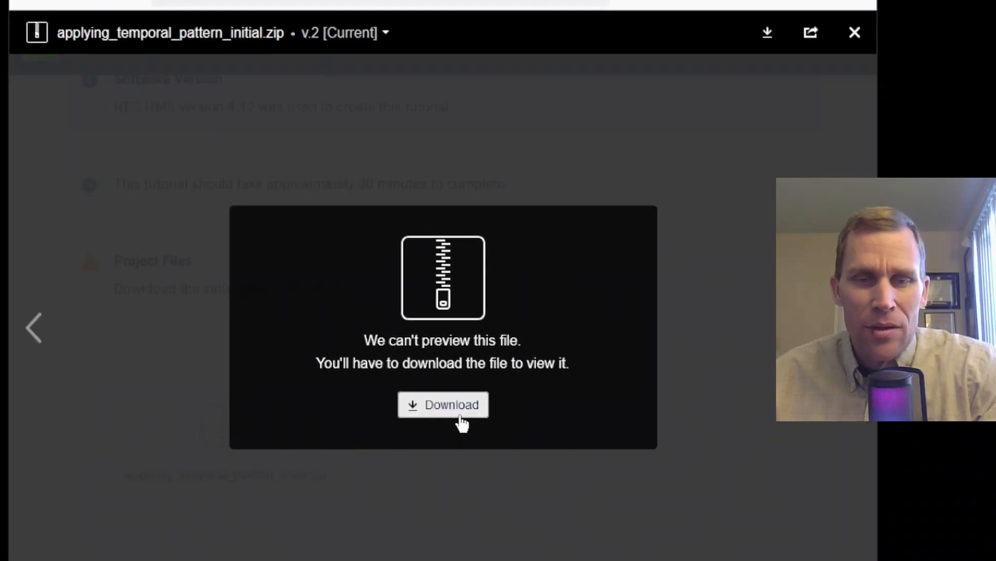
{"action": "left_click", "coordinate": [441, 400]}
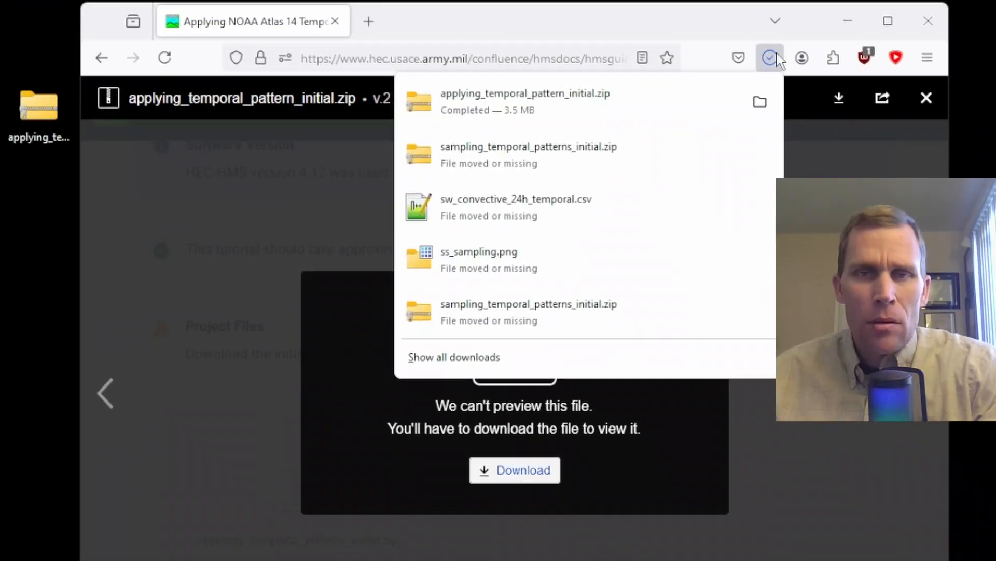
{"action": "left_click", "coordinate": [775, 58]}
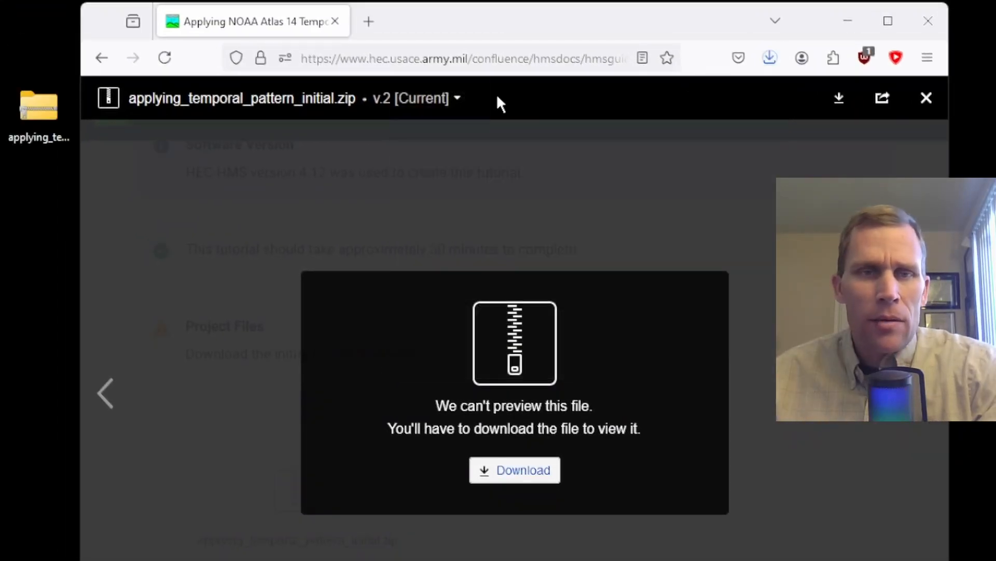
{"action": "left_click_drag", "start_coordinate": [37, 109], "coordinate": [42, 153]}
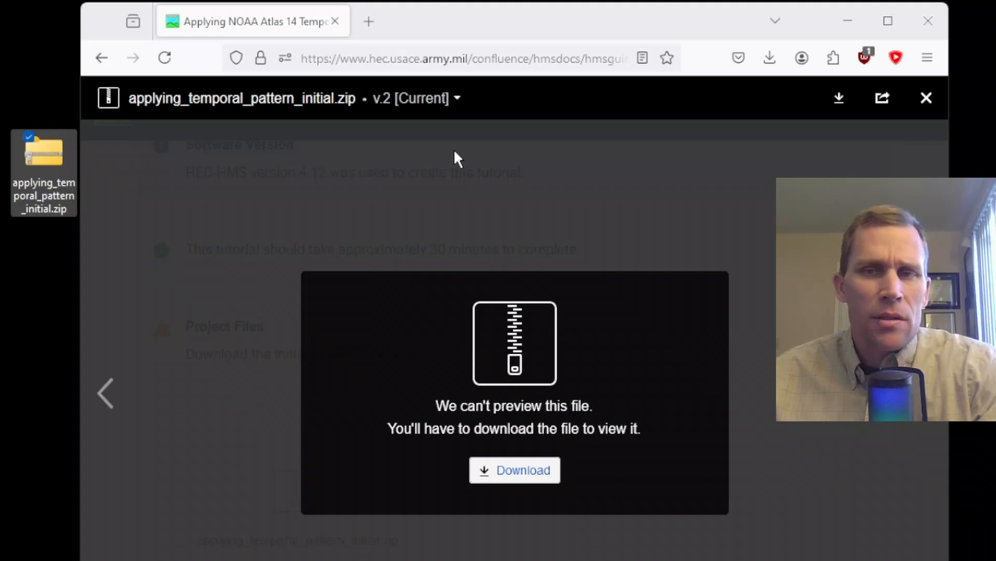
{"action": "left_click", "coordinate": [926, 98]}
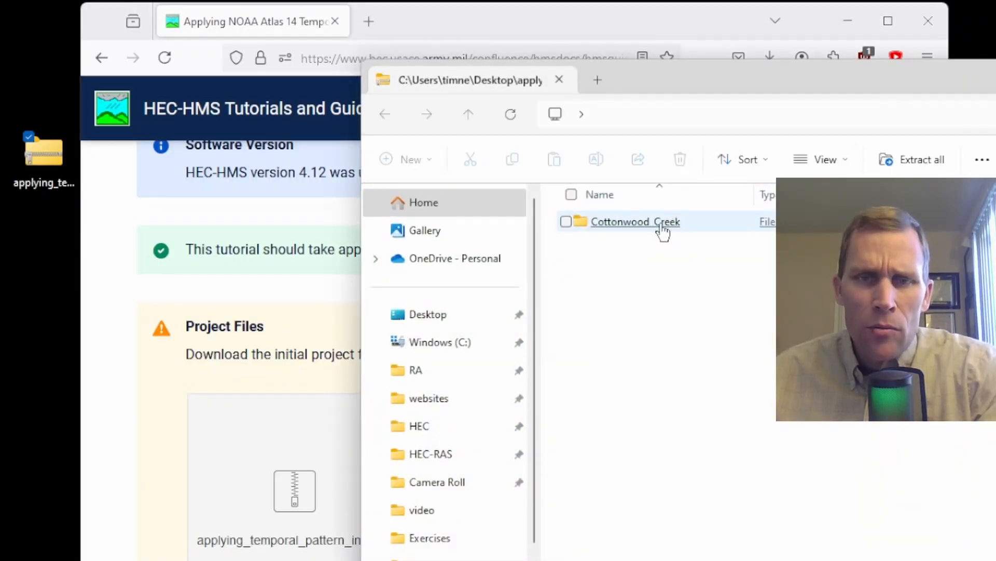
- Inspect the Cottonwood_Creek folder inside the downloaded archive, and copy that folder into the exercise's project folder
{"action": "double_click", "coordinate": [662, 228]}
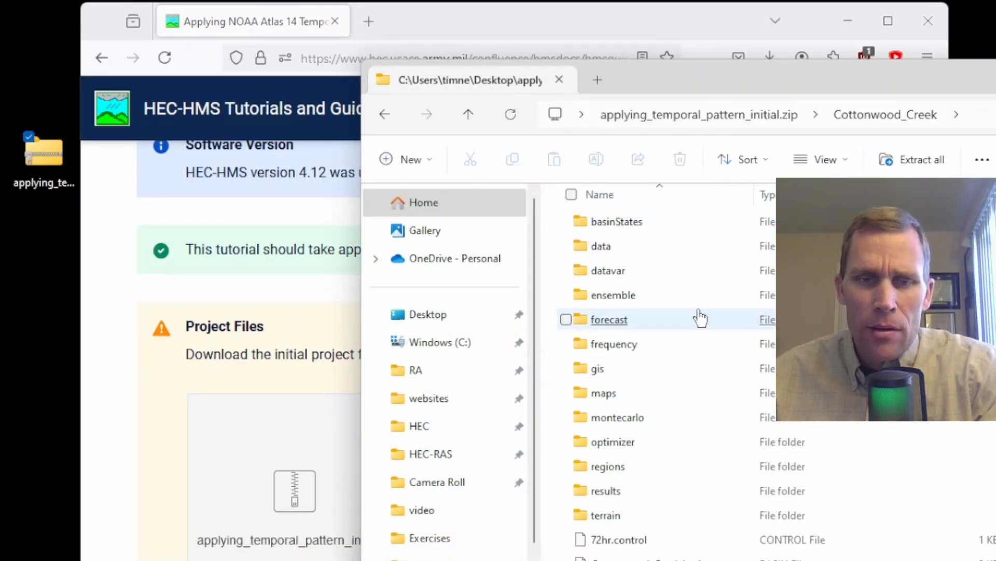
{"action": "left_click", "coordinate": [469, 114]}
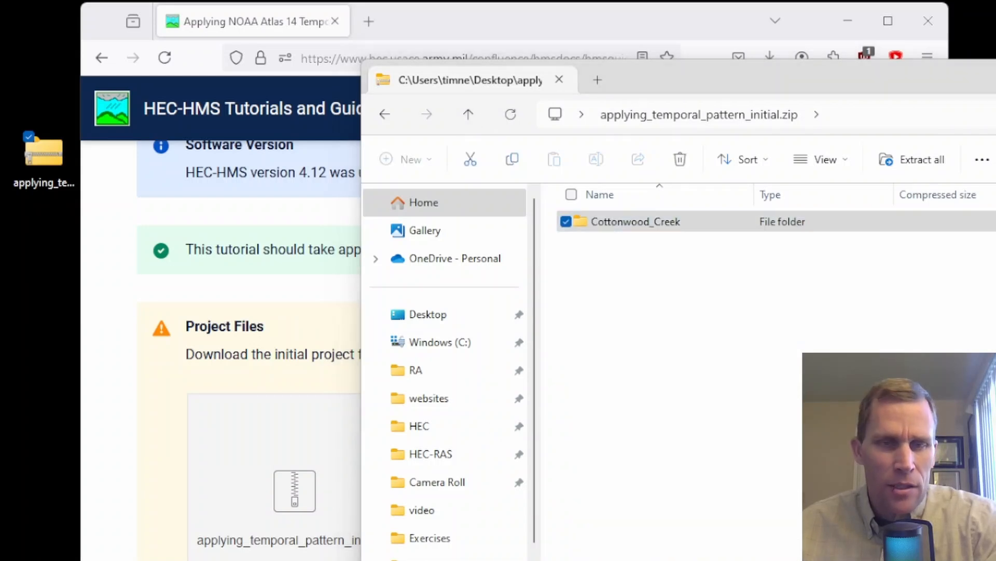
{"action": "key", "text": "alt+Tab"}
{"action": "left_click", "coordinate": [960, 354]}
{"action": "left_click_drag", "start_coordinate": [659, 222], "coordinate": [307, 346]}
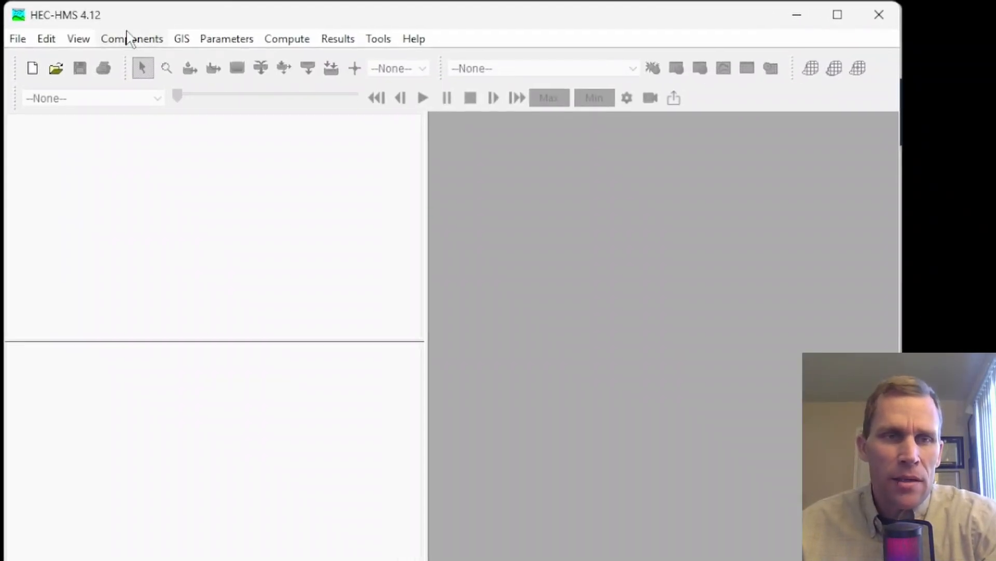
- Switch to HEC-HMS and open the existing project Cottonwood_Creek.hms from the Cottonwood_Creek folder
{"action": "left_click", "coordinate": [56, 68]}
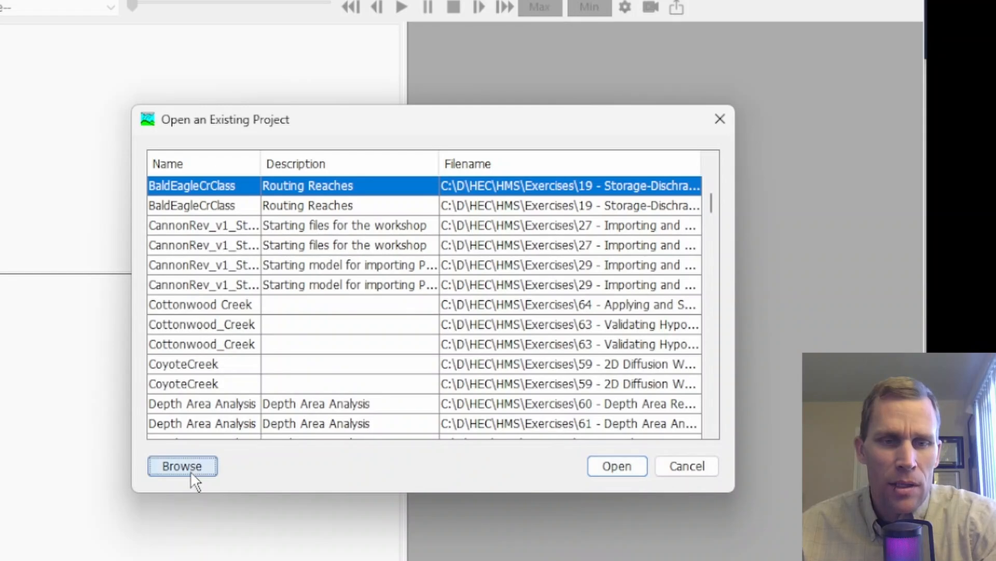
{"action": "left_click", "coordinate": [183, 465]}
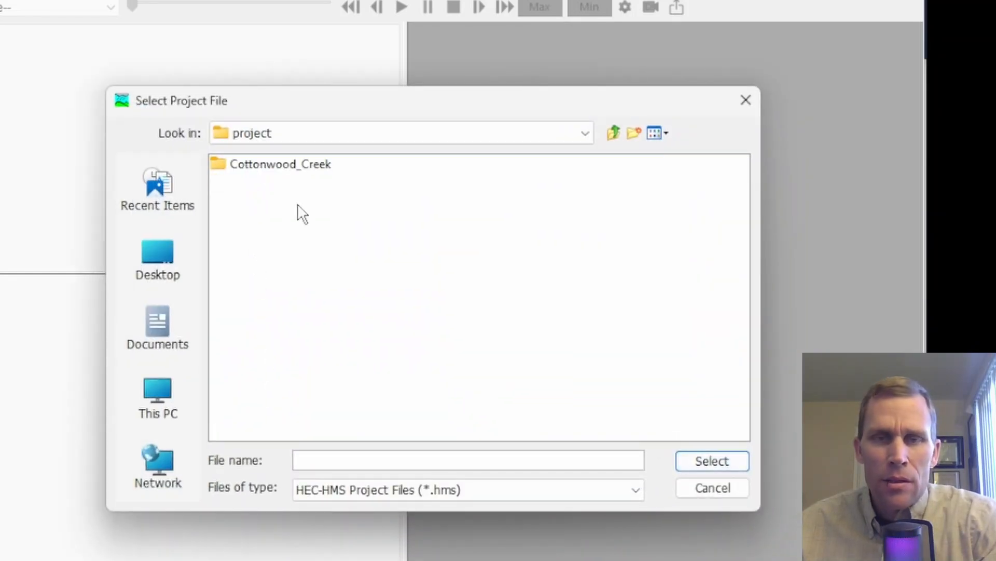
{"action": "double_click", "coordinate": [279, 165]}
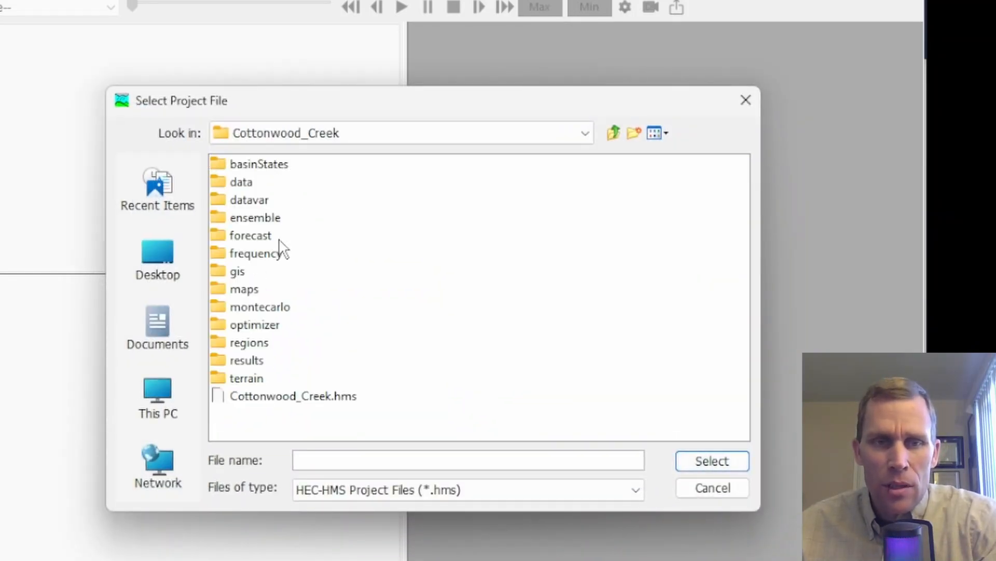
{"action": "left_click", "coordinate": [303, 400]}
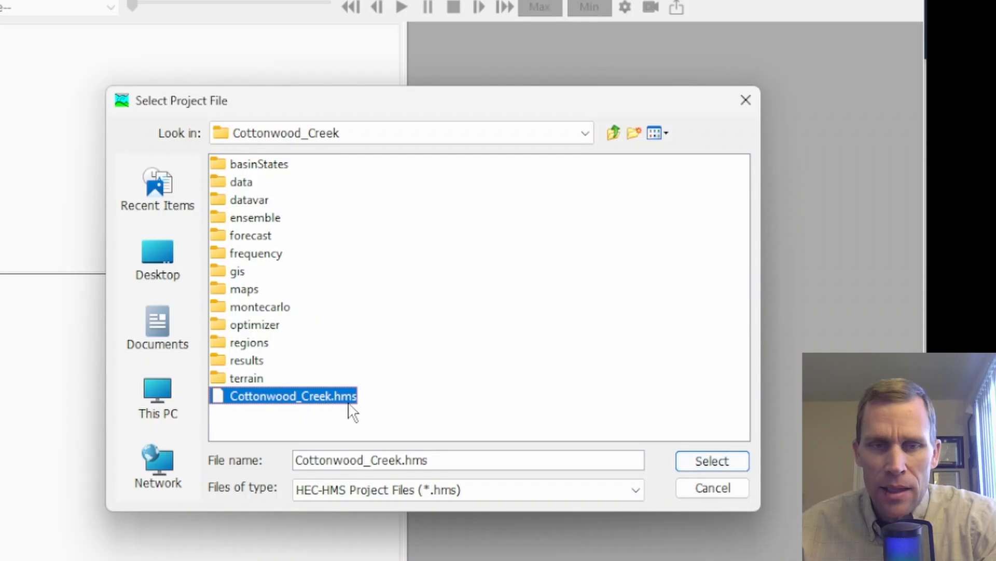
{"action": "left_click", "coordinate": [694, 463]}
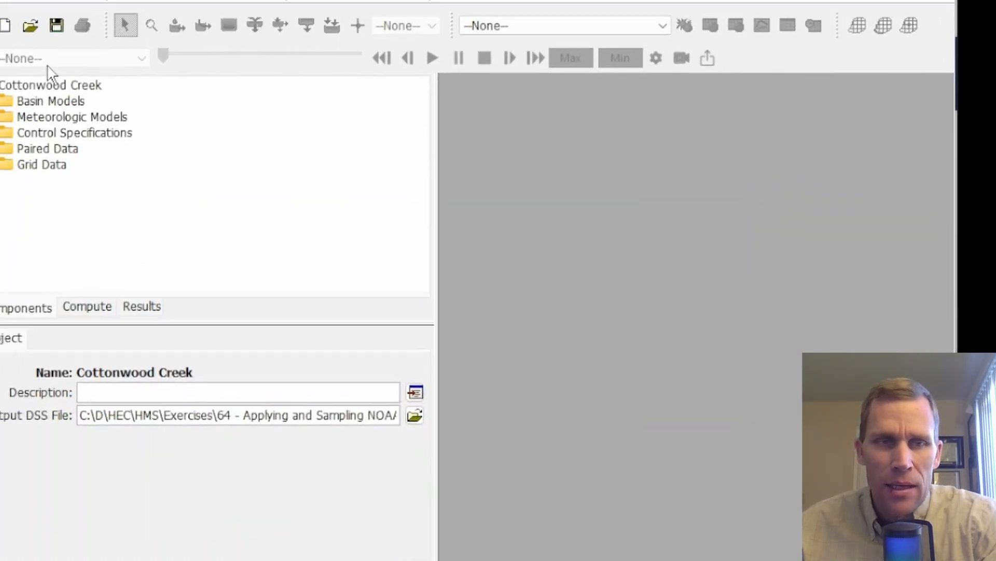
- Display the Cottonwood Creek basin model, collapse its element list and maximize its map window
{"action": "left_click", "coordinate": [17, 152]}
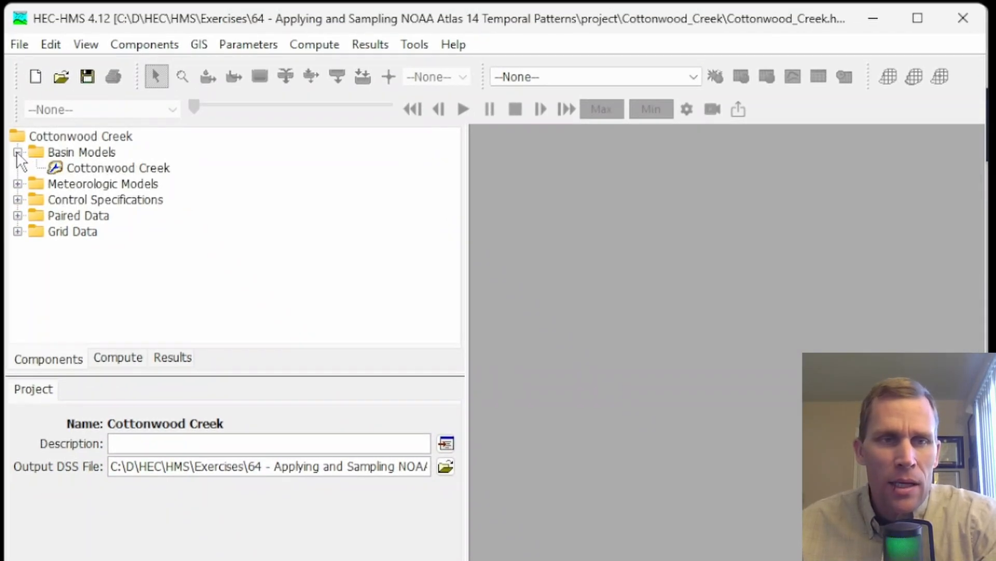
{"action": "left_click", "coordinate": [80, 169]}
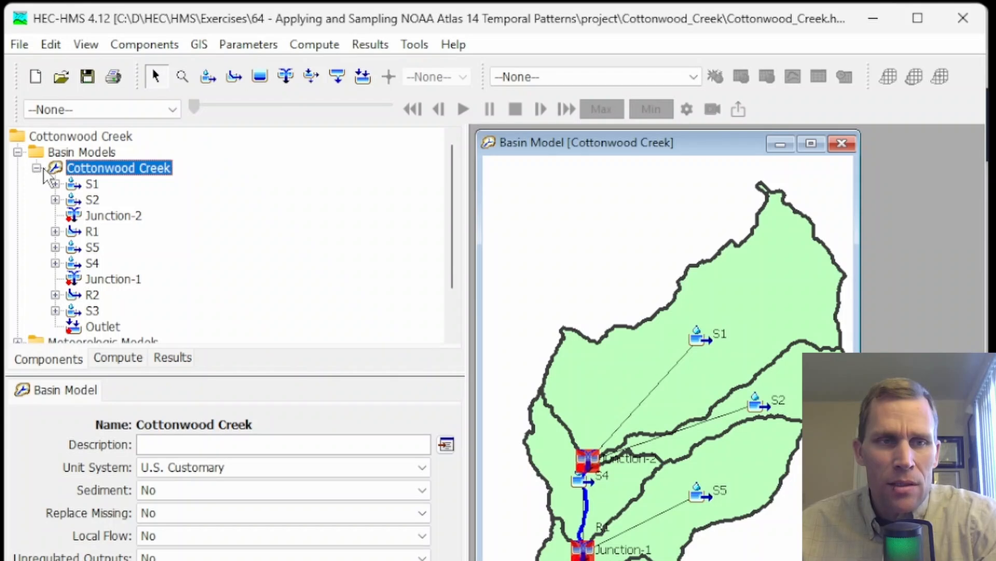
{"action": "left_click", "coordinate": [36, 167]}
{"action": "left_click", "coordinate": [811, 143]}
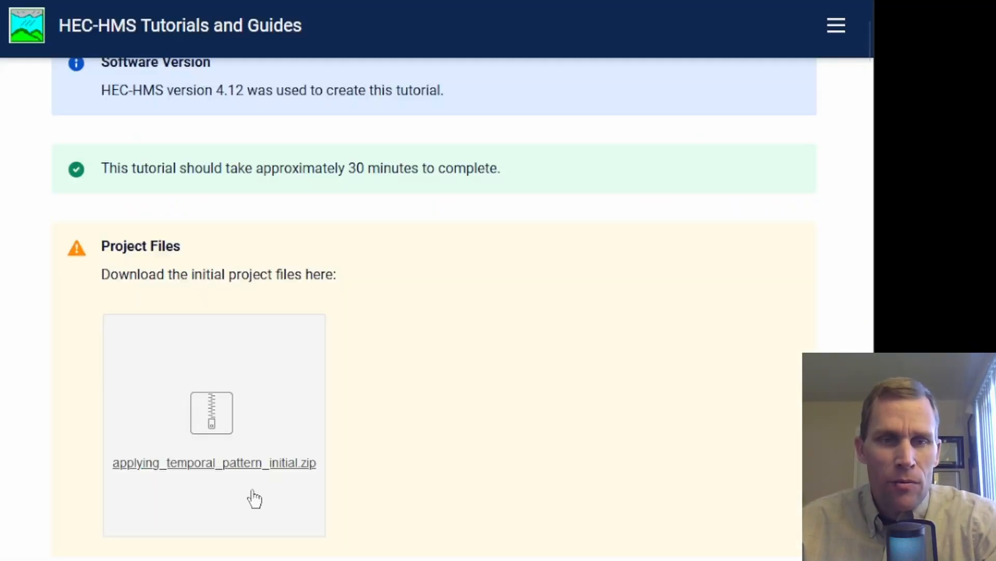
- Return to the browser tutorial, review the study area map and open the linked Precipitation Frequency Data Server in a new tab
{"action": "scroll", "coordinate": [353, 285], "scroll_direction": "down", "scroll_amount": 10}
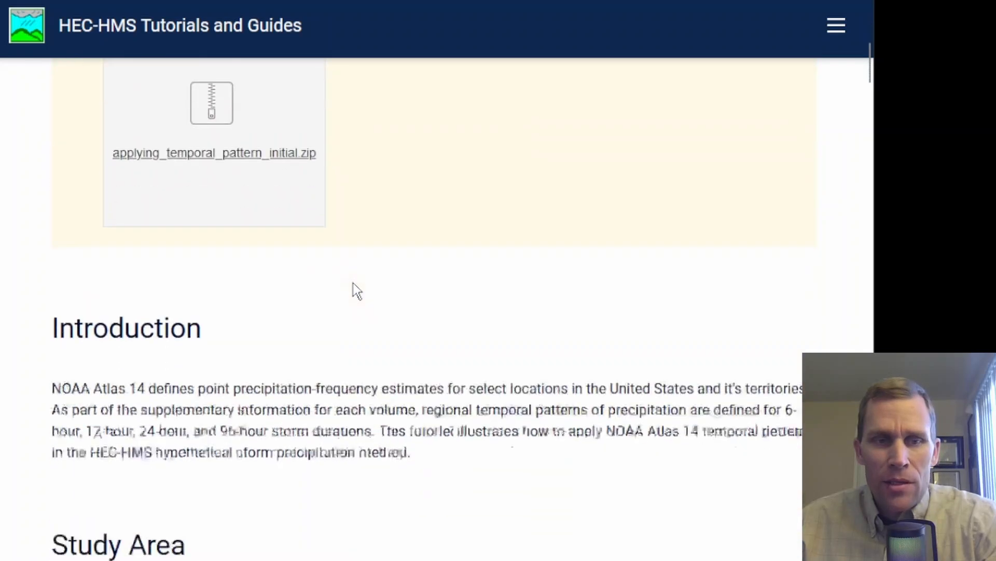
{"action": "scroll", "coordinate": [354, 285], "scroll_direction": "down", "scroll_amount": 4}
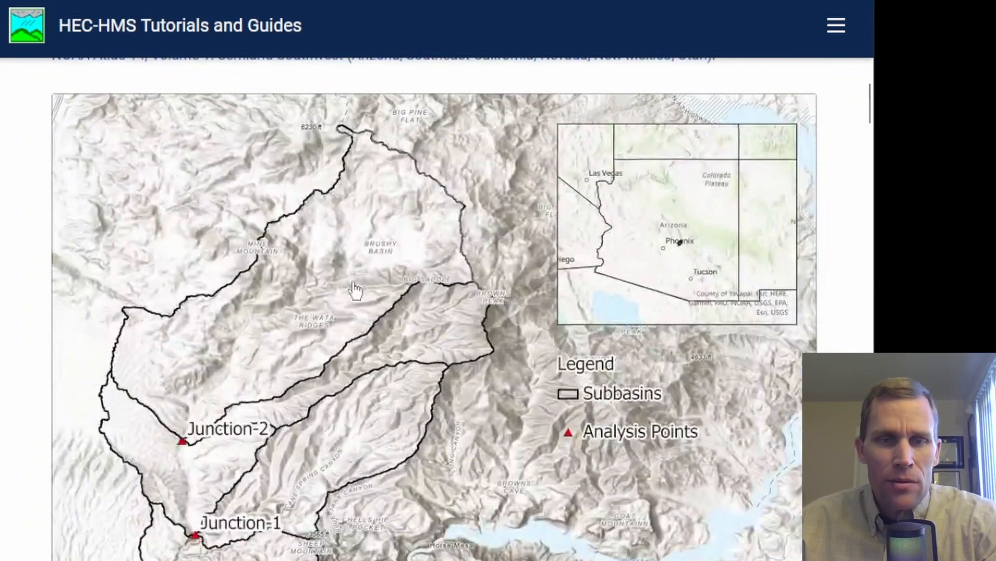
{"action": "scroll", "coordinate": [237, 407], "scroll_direction": "down", "scroll_amount": 2}
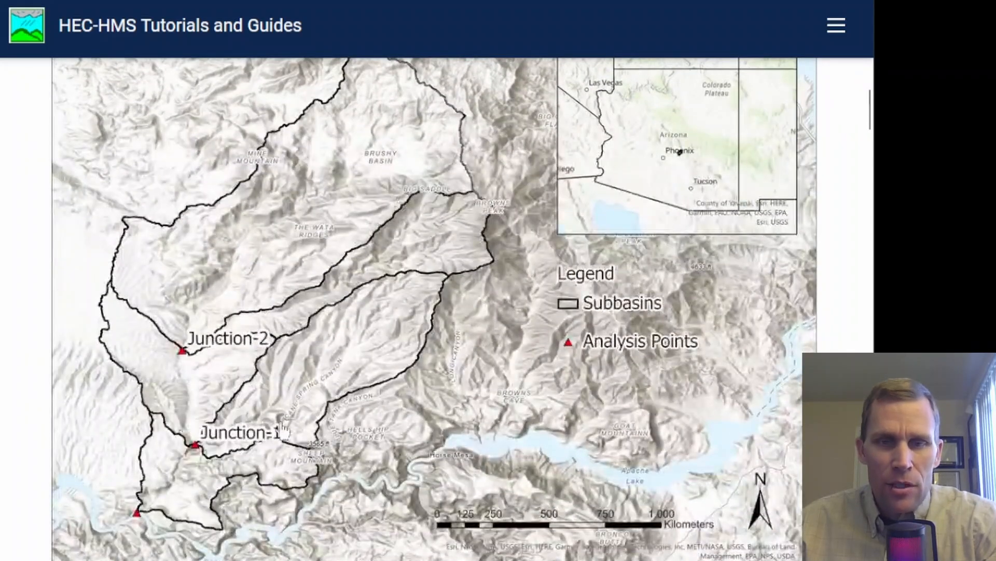
{"action": "scroll", "coordinate": [604, 277], "scroll_direction": "up", "scroll_amount": 2}
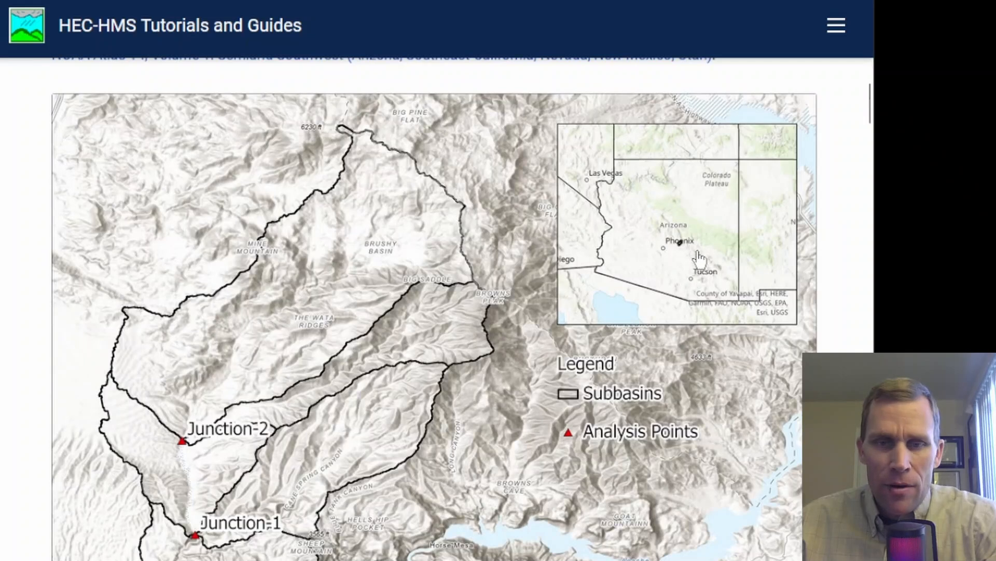
{"action": "scroll", "coordinate": [696, 258], "scroll_direction": "down", "scroll_amount": 10}
{"action": "scroll", "coordinate": [696, 260], "scroll_direction": "down", "scroll_amount": 2}
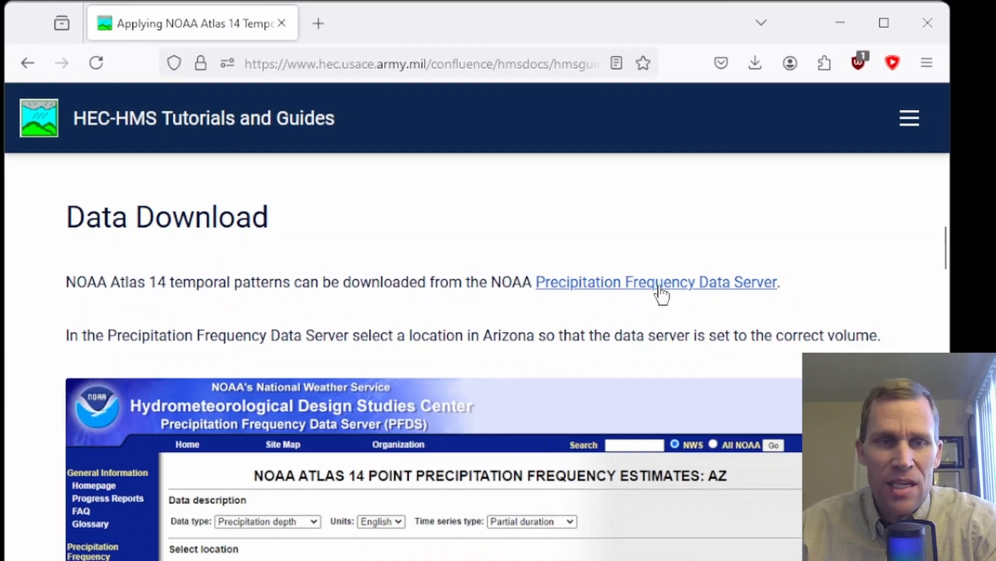
{"action": "middle_click", "coordinate": [662, 294]}
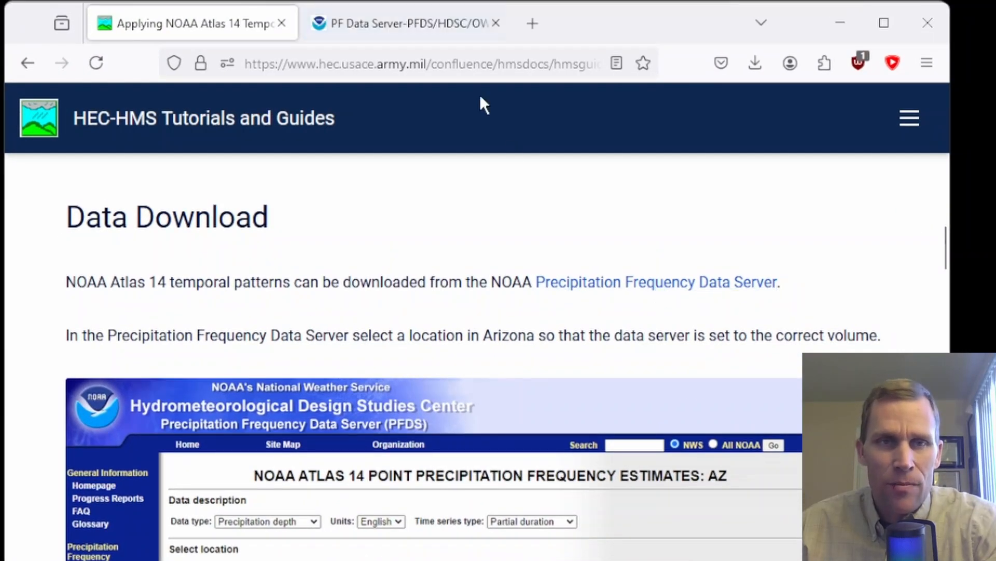
{"action": "left_click", "coordinate": [390, 22]}
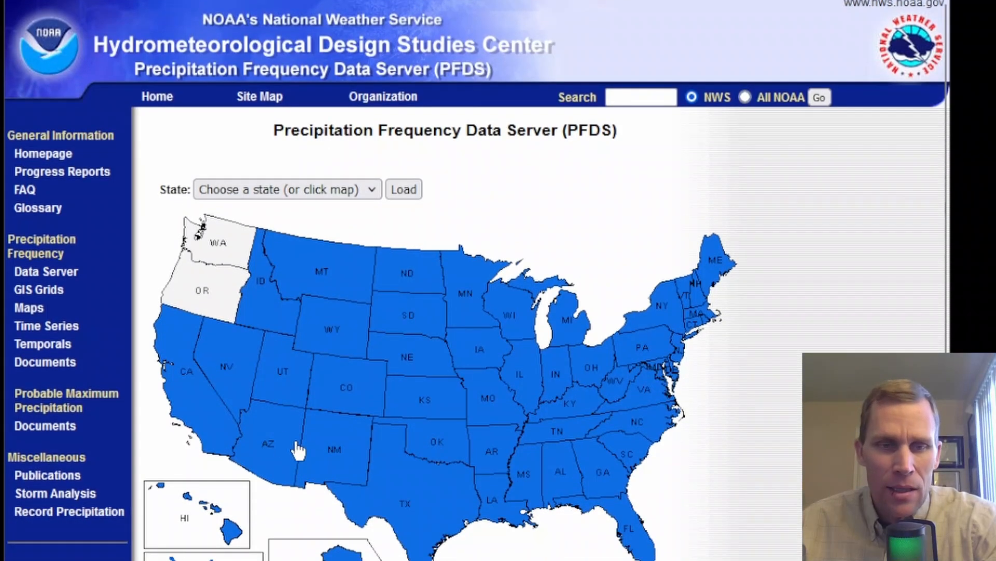
- Choose Arizona on the state map and show the Temporal distributions section of its supplementary information
{"action": "left_click", "coordinate": [273, 439]}
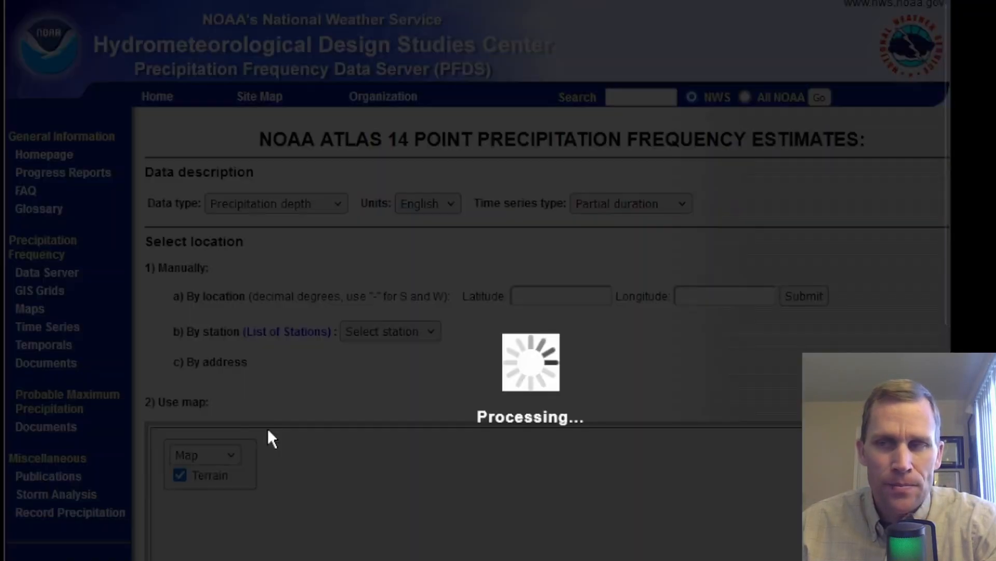
{"action": "scroll", "coordinate": [864, 304], "scroll_direction": "down", "scroll_amount": 9}
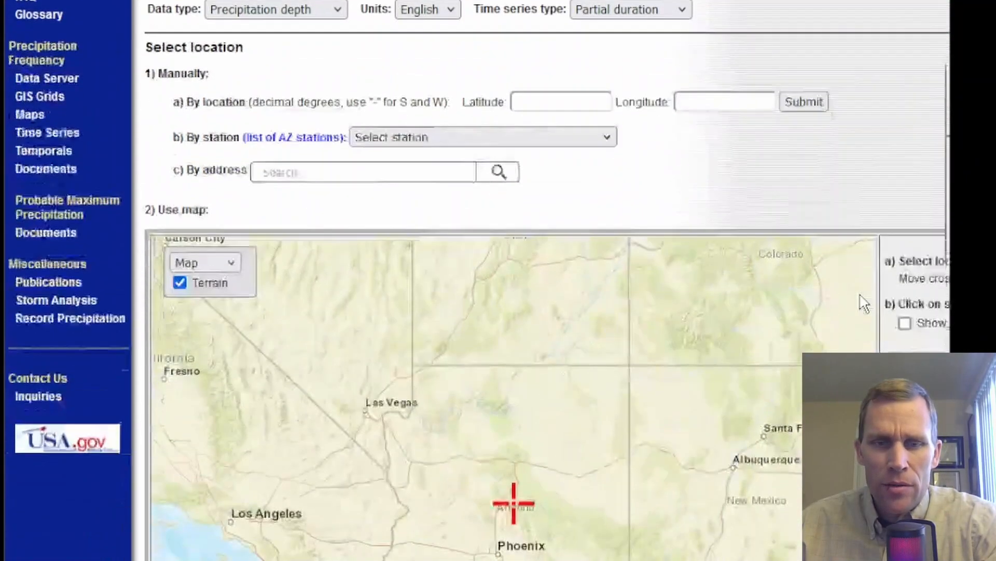
{"action": "scroll", "coordinate": [903, 319], "scroll_direction": "down", "scroll_amount": 4}
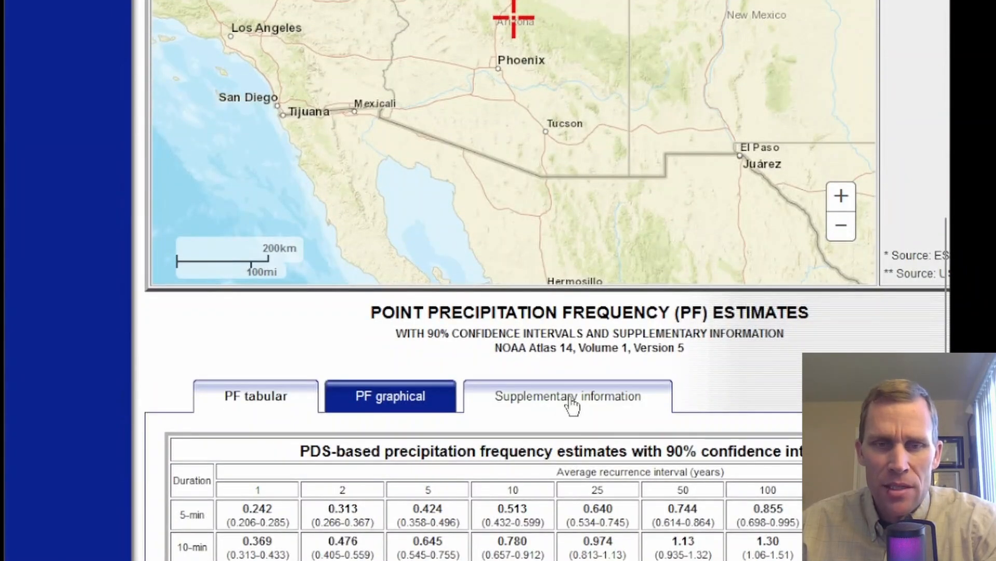
{"action": "left_click", "coordinate": [571, 403]}
{"action": "scroll", "coordinate": [754, 382], "scroll_direction": "down", "scroll_amount": 4}
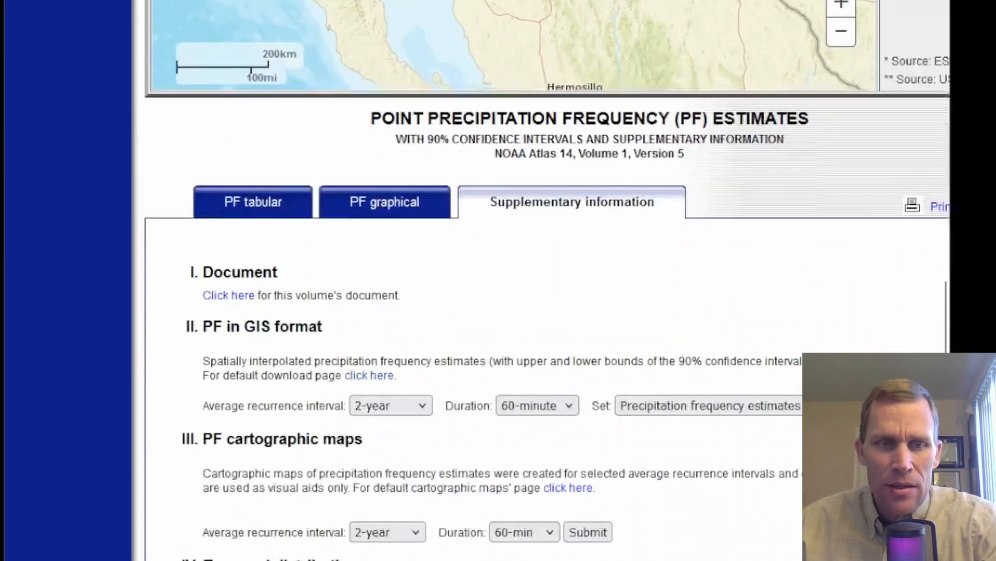
{"action": "scroll", "coordinate": [278, 358], "scroll_direction": "down", "scroll_amount": 6}
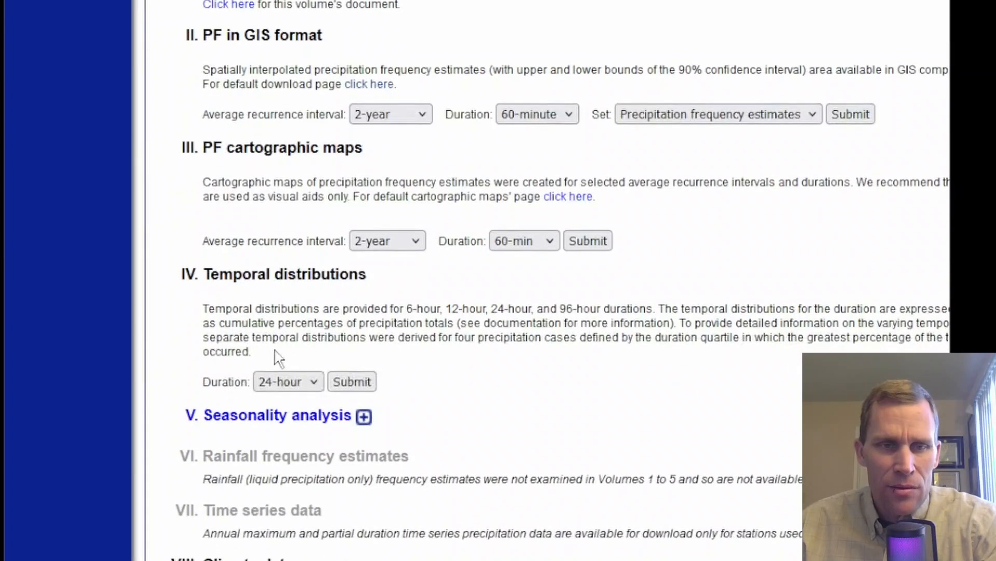
- Download the 24-hour temporal distribution file sw_convective_24h_temporal.csv and reposition it on the desktop
{"action": "left_click", "coordinate": [314, 380]}
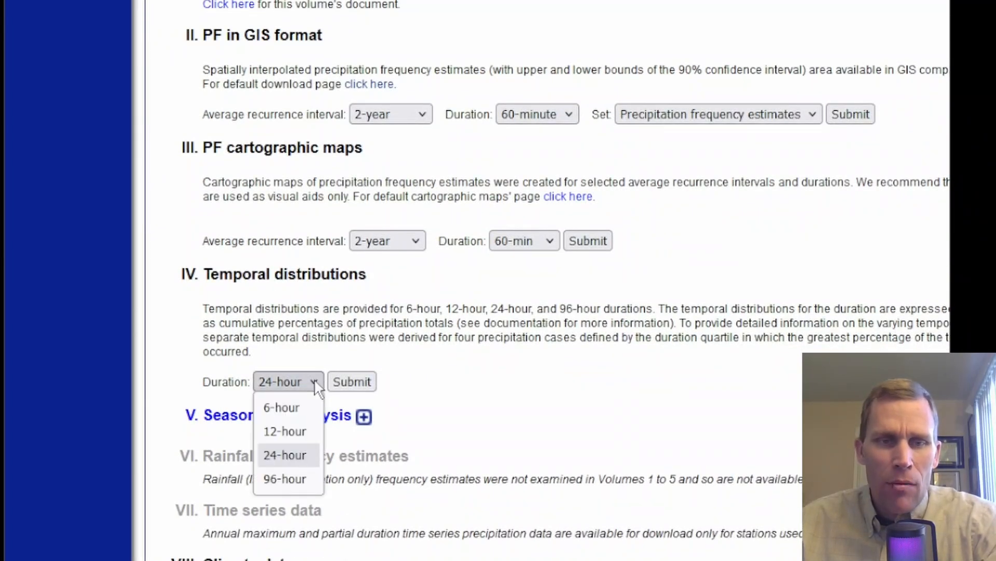
{"action": "left_click", "coordinate": [300, 454]}
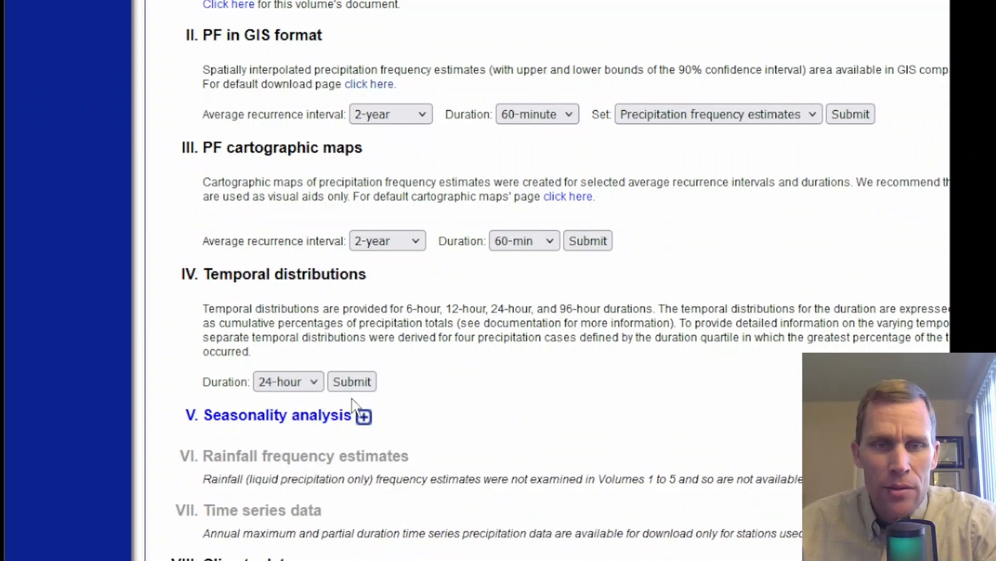
{"action": "left_click", "coordinate": [359, 380]}
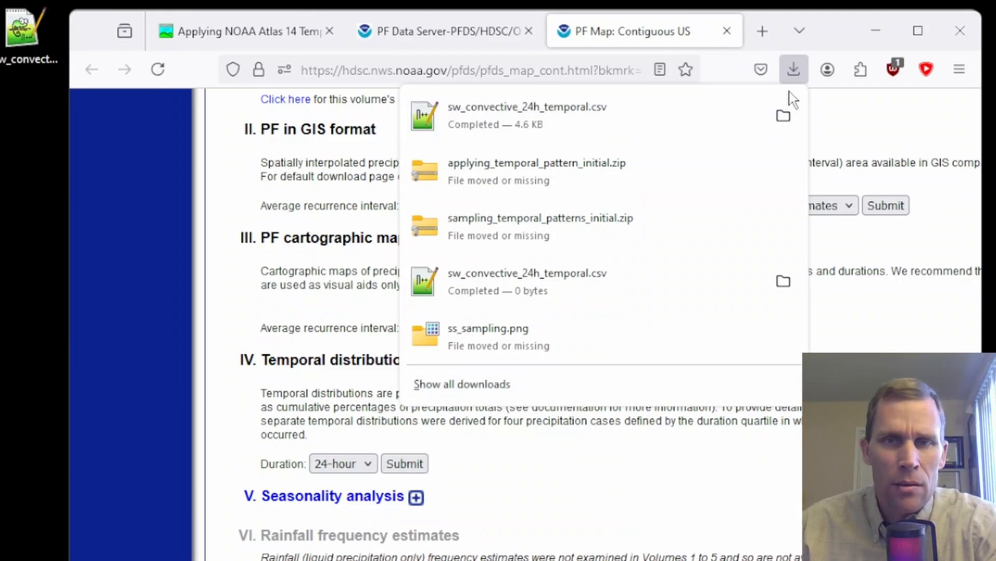
{"action": "left_click", "coordinate": [795, 72]}
{"action": "left_click_drag", "start_coordinate": [24, 29], "coordinate": [46, 182]}
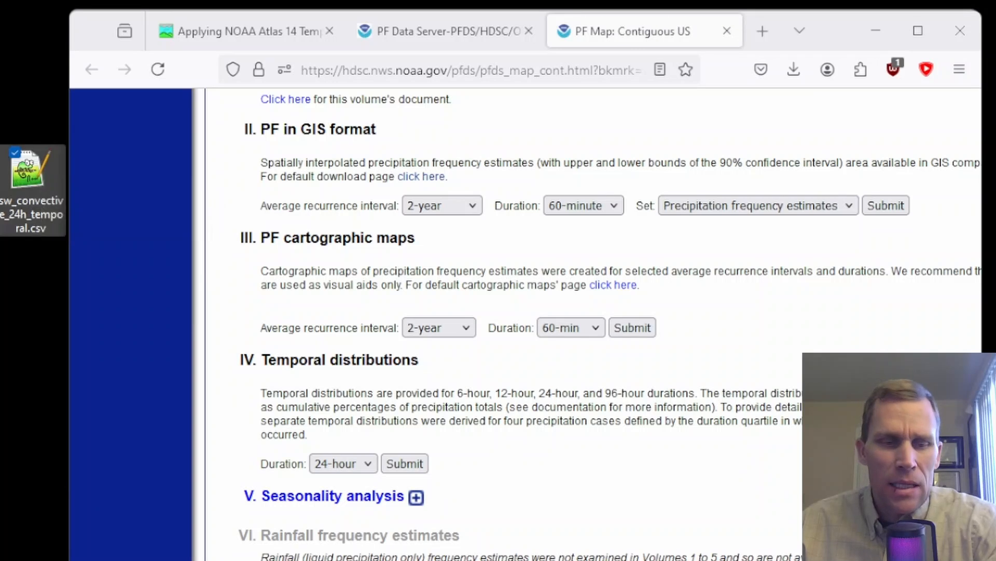
{"action": "key", "text": "alt+Tab"}
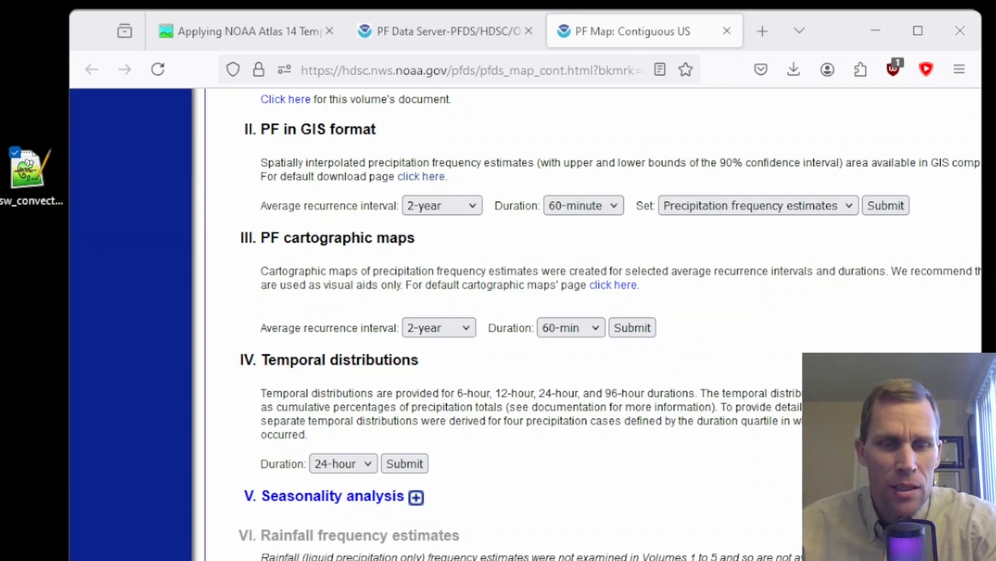
- Move sw_convective_24h_temporal.csv from the desktop into the data folder of the Cottonwood_Creek project
{"action": "double_click", "coordinate": [368, 182]}
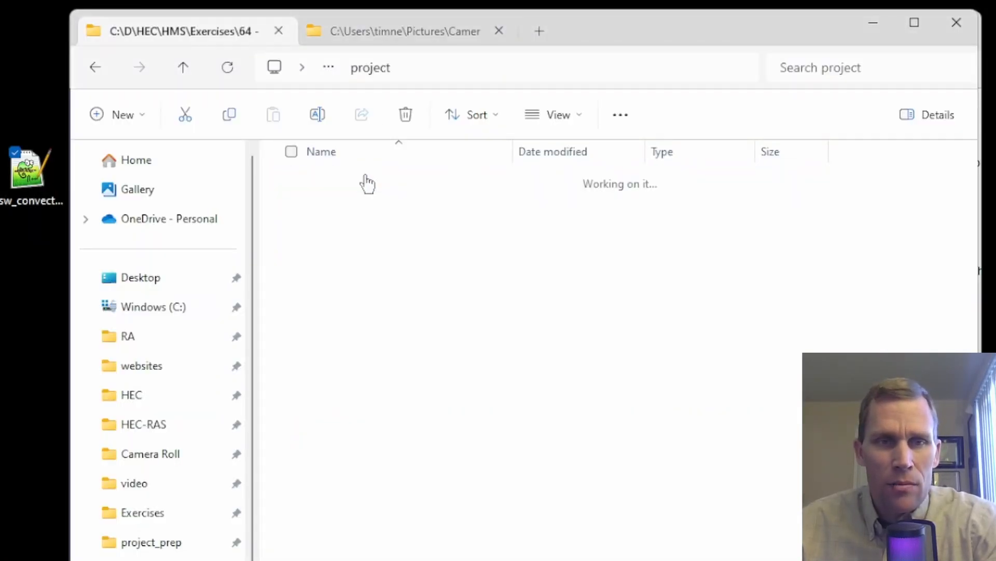
{"action": "double_click", "coordinate": [331, 207]}
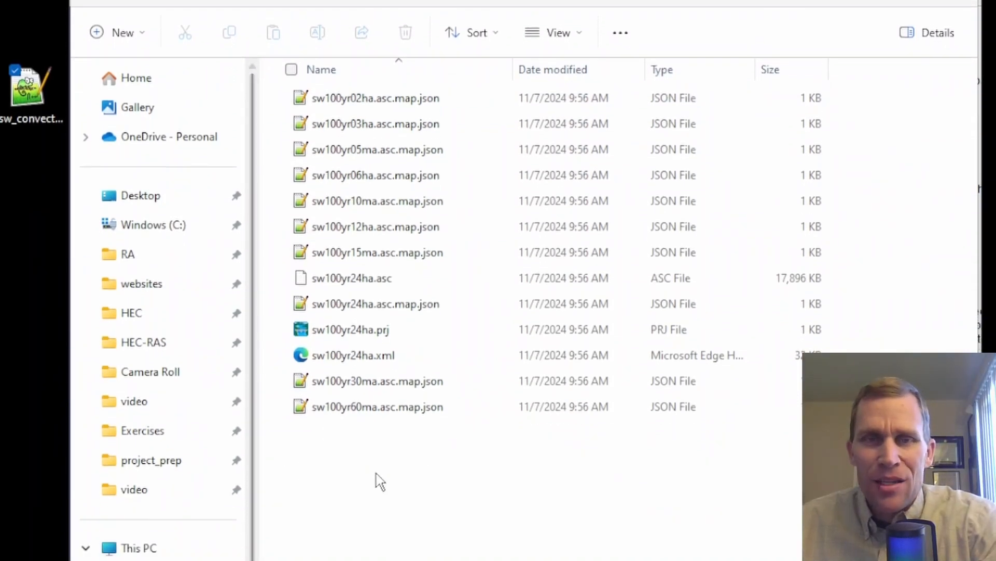
{"action": "left_click_drag", "start_coordinate": [441, 558], "coordinate": [409, 499]}
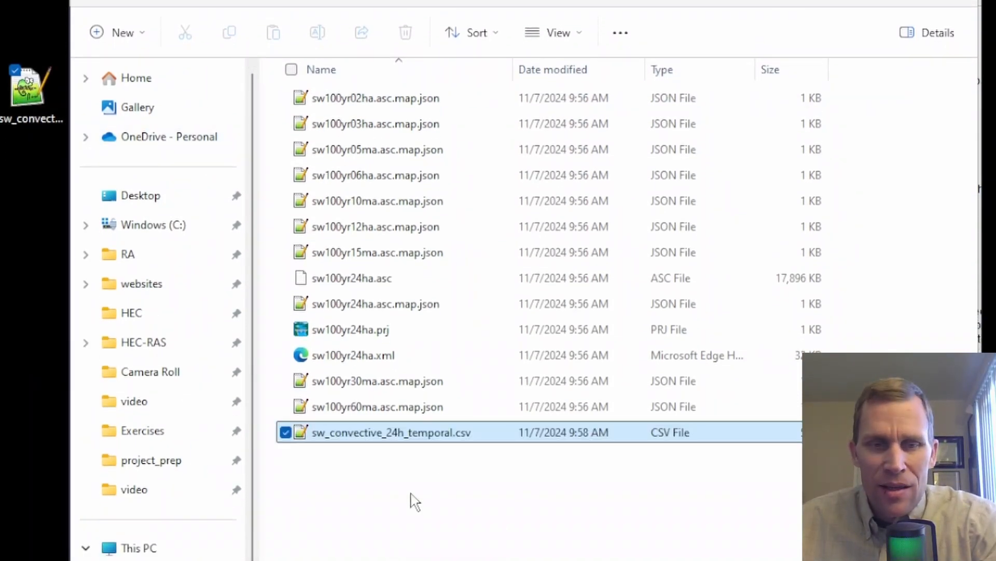
- Open sw_convective_24h_temporal.csv in Notepad++ and read its introductory notes on the table layout
{"action": "right_click", "coordinate": [363, 438]}
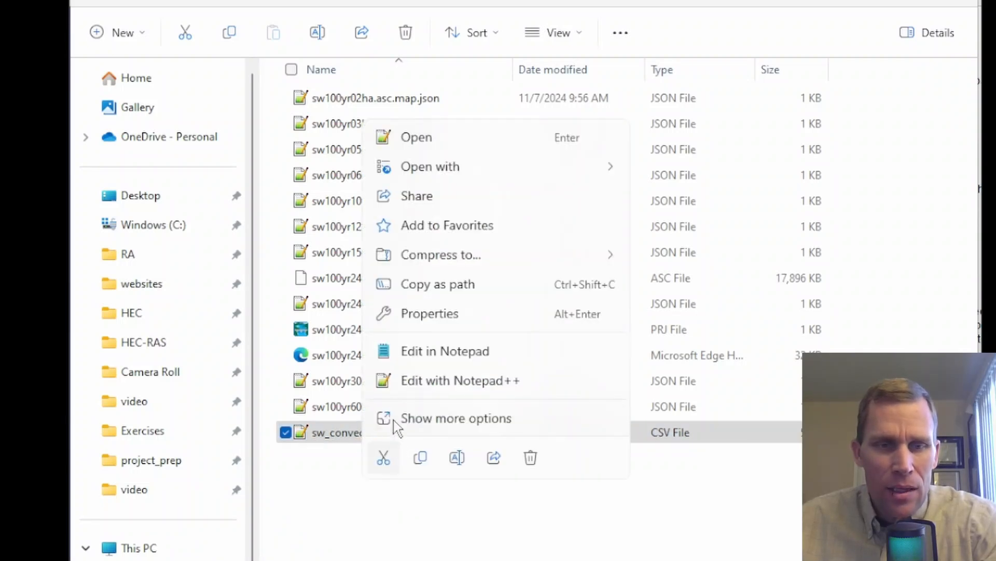
{"action": "left_click", "coordinate": [409, 383]}
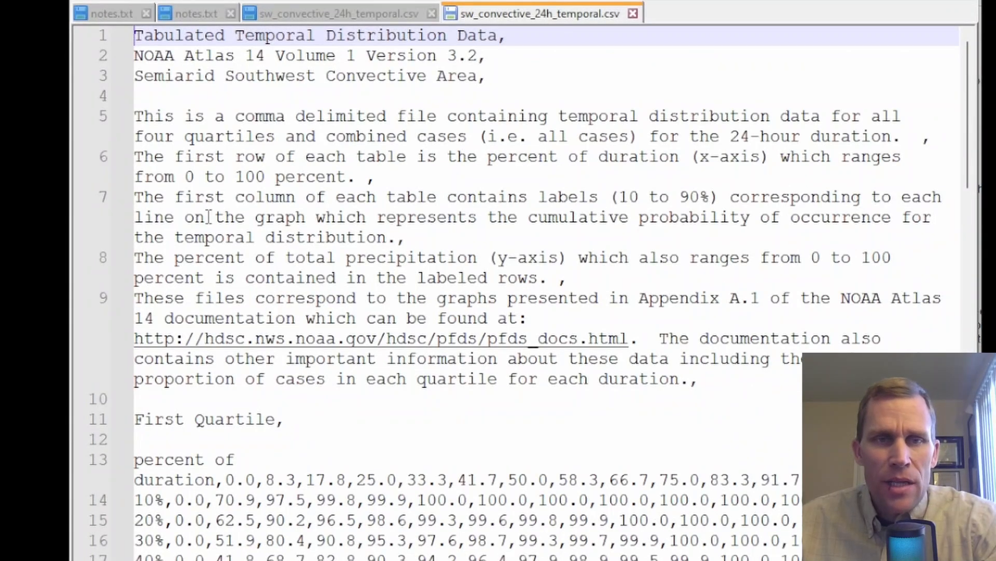
{"action": "left_click_drag", "start_coordinate": [146, 118], "coordinate": [376, 300]}
{"action": "left_click", "coordinate": [536, 222]}
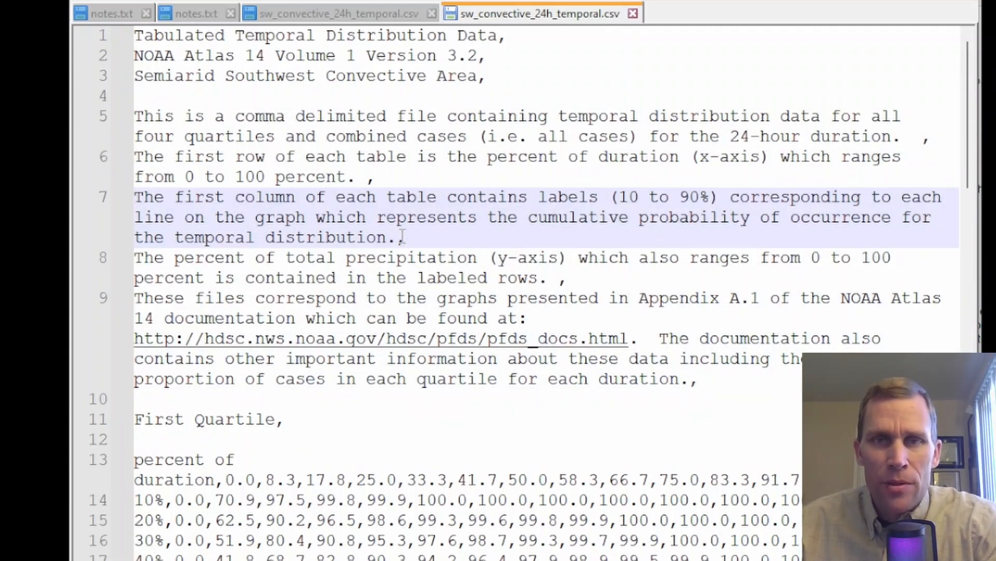
- Examine the temporal distribution tables for the individual quartiles in the CSV file
{"action": "scroll", "coordinate": [403, 238], "scroll_direction": "down", "scroll_amount": 4}
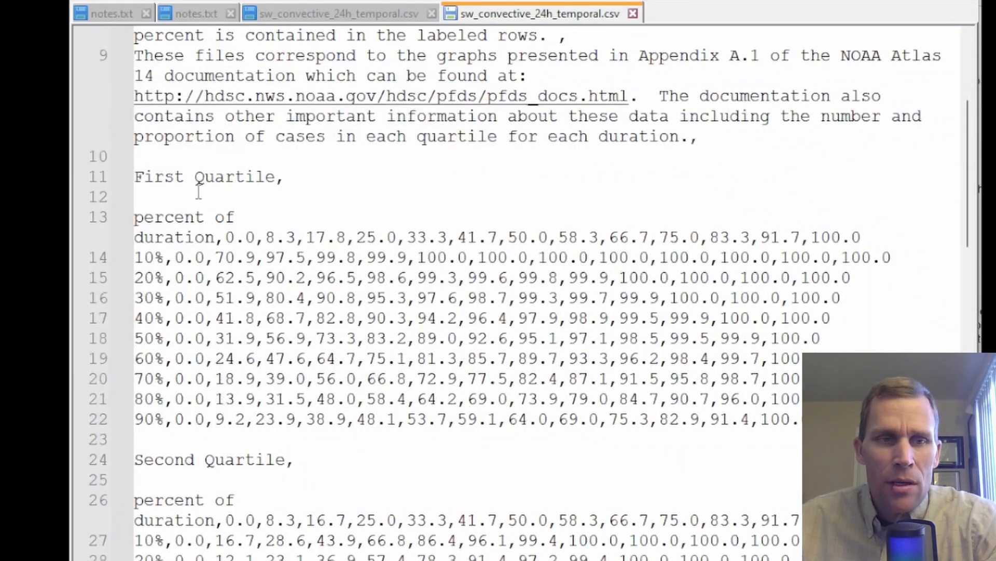
{"action": "left_click_drag", "start_coordinate": [146, 177], "coordinate": [302, 187]}
{"action": "left_click_drag", "start_coordinate": [217, 237], "coordinate": [407, 419]}
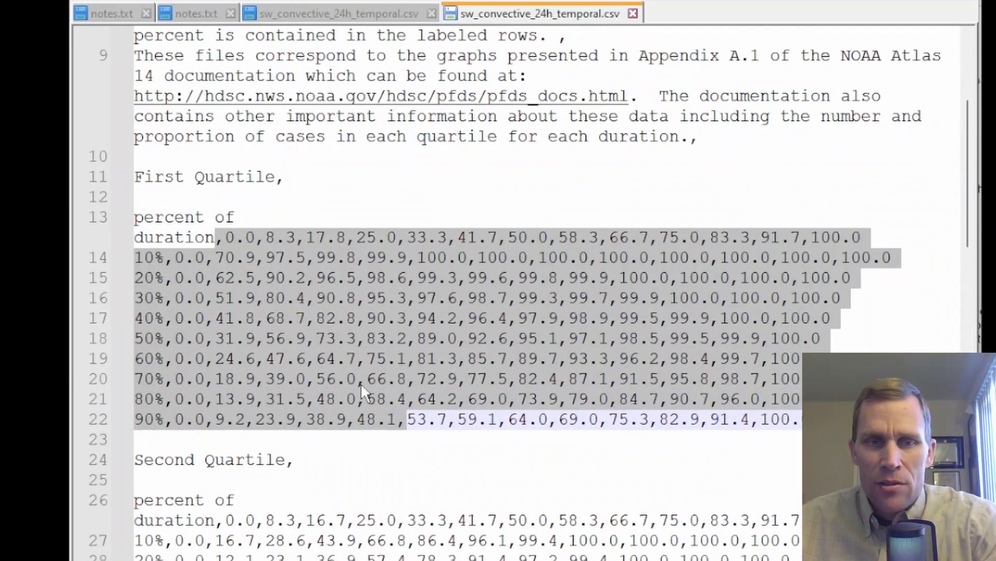
{"action": "left_click", "coordinate": [295, 204]}
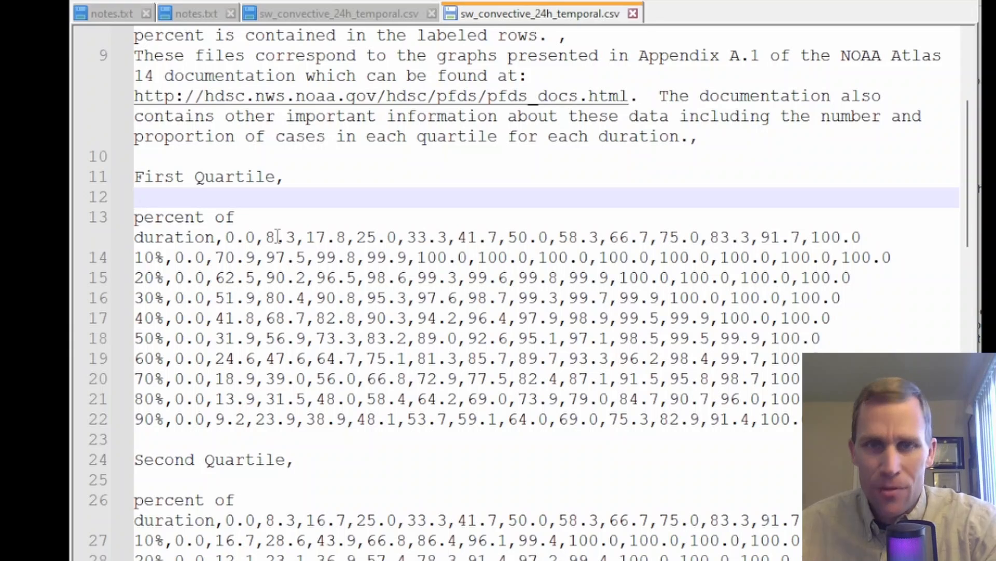
{"action": "scroll", "coordinate": [246, 236], "scroll_direction": "down", "scroll_amount": 4}
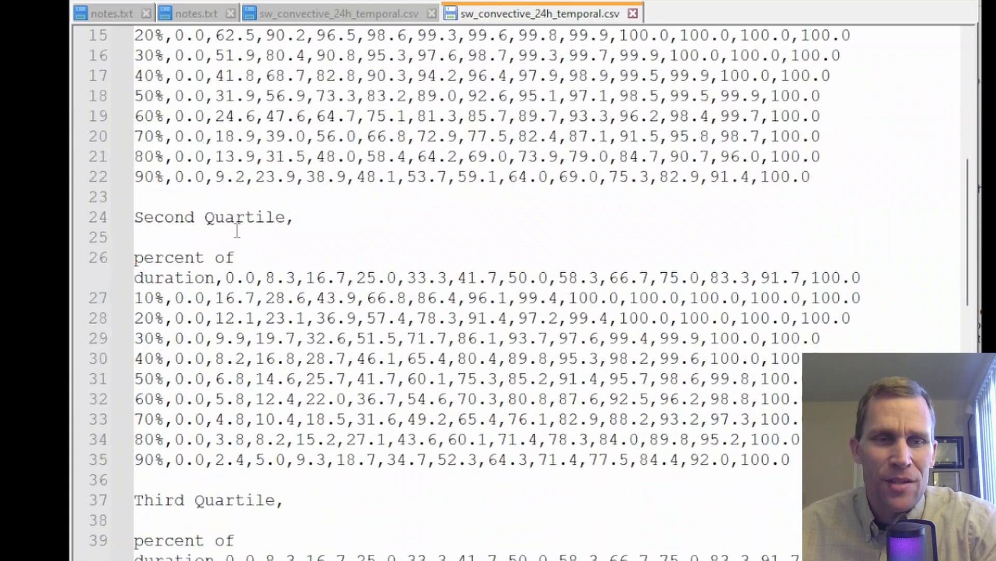
{"action": "left_click", "coordinate": [236, 218]}
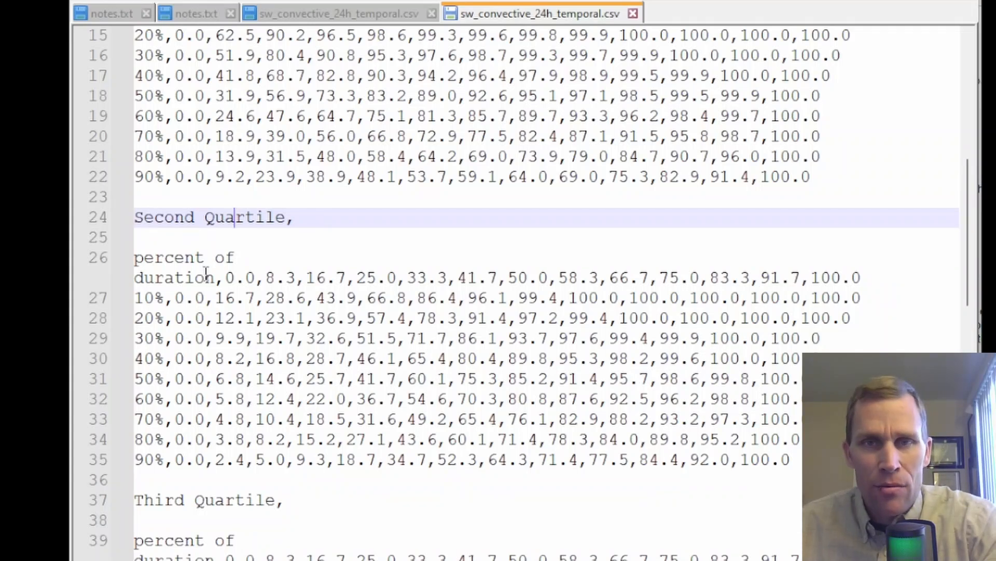
{"action": "left_click_drag", "start_coordinate": [206, 274], "coordinate": [305, 459]}
{"action": "scroll", "coordinate": [307, 416], "scroll_direction": "down", "scroll_amount": 8}
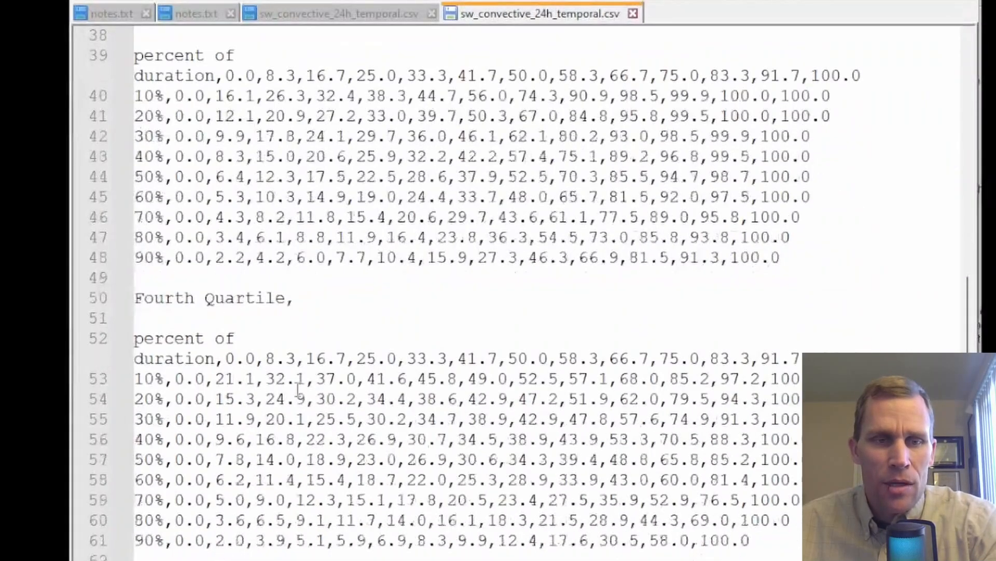
{"action": "scroll", "coordinate": [299, 389], "scroll_direction": "down", "scroll_amount": 5}
{"action": "scroll", "coordinate": [299, 389], "scroll_direction": "up", "scroll_amount": 11}
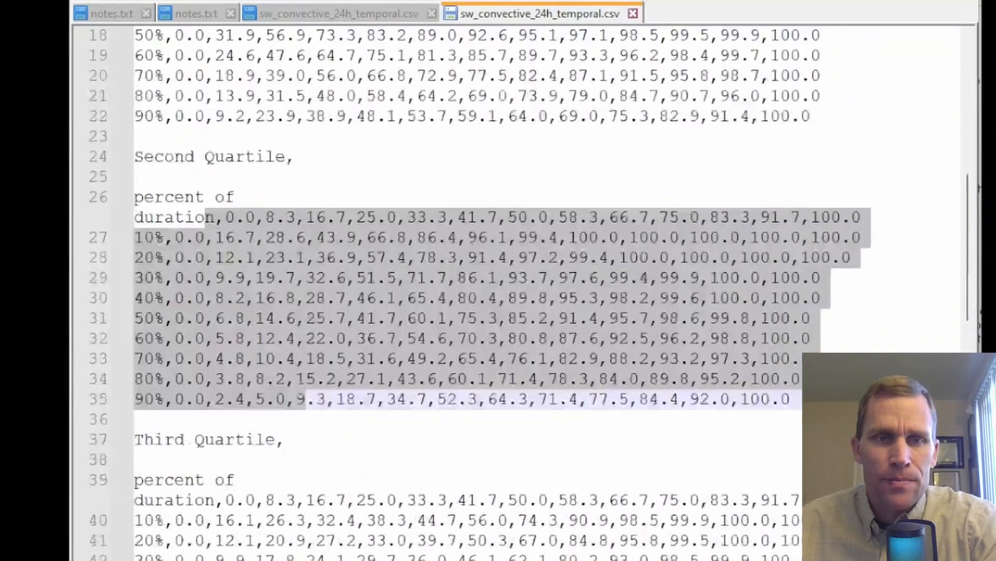
{"action": "scroll", "coordinate": [269, 327], "scroll_direction": "up", "scroll_amount": 5}
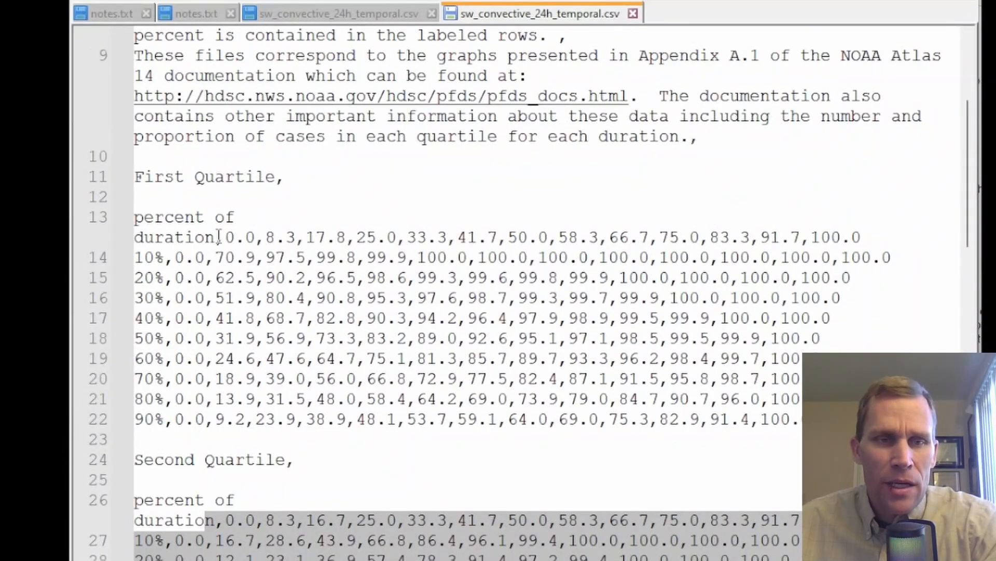
- Inspect the percent-of-duration row and the probability rows of the First Quartile table
{"action": "left_click_drag", "start_coordinate": [221, 238], "coordinate": [873, 234]}
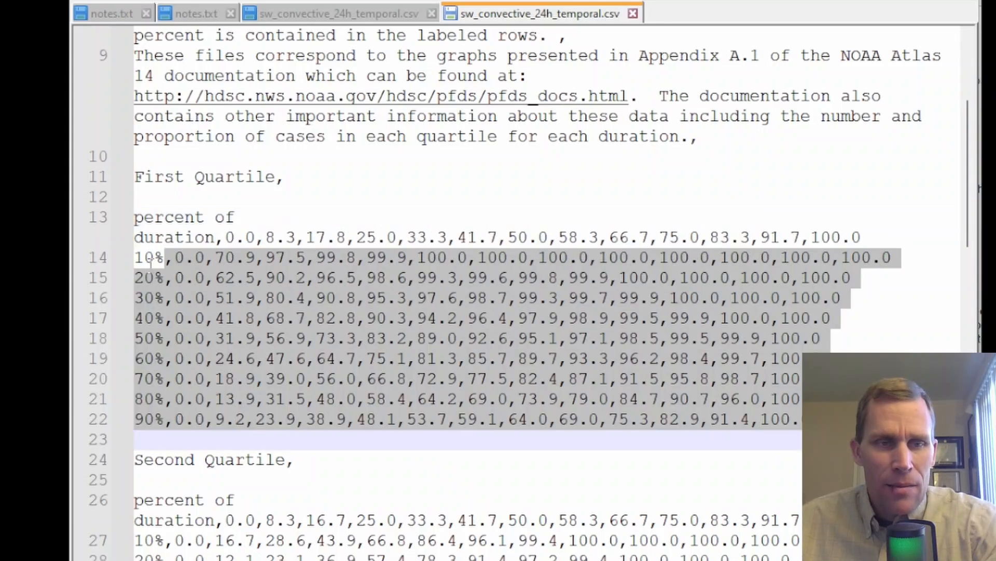
{"action": "left_click", "coordinate": [148, 279]}
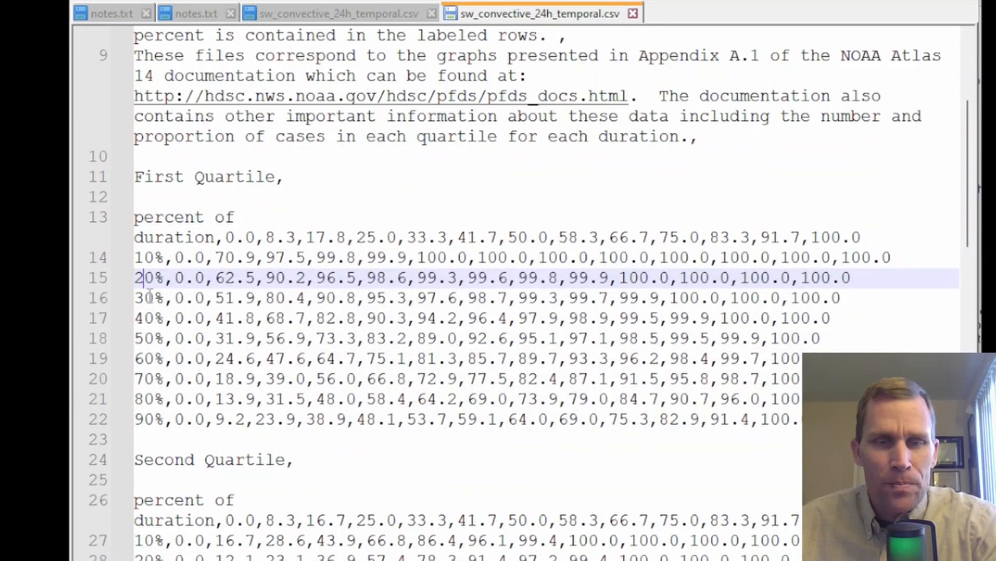
{"action": "scroll", "coordinate": [352, 310], "scroll_direction": "up", "scroll_amount": 4}
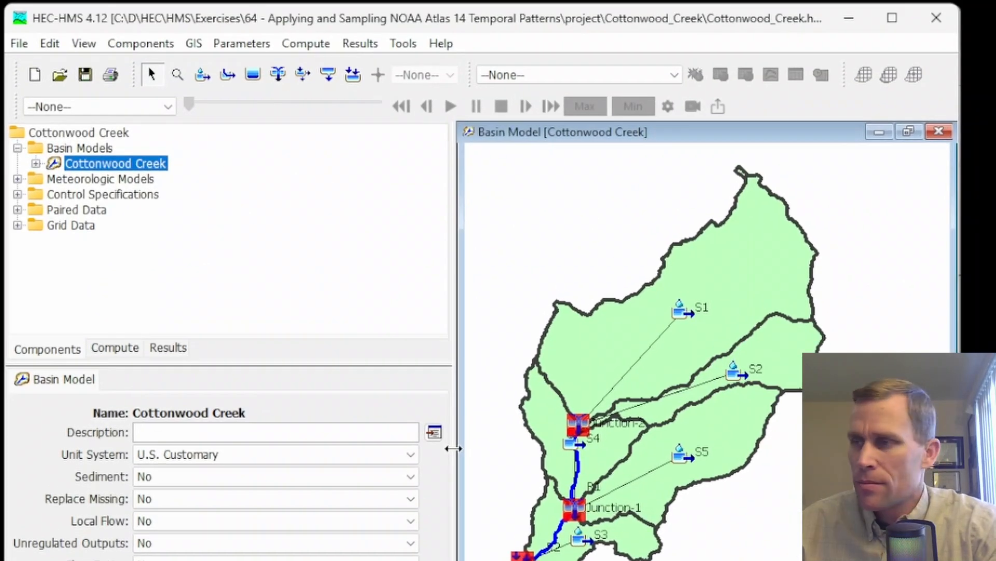
- Switch to HEC-HMS and expand the Paired Data components to check for Area-Reduction Functions
{"action": "left_click", "coordinate": [403, 44]}
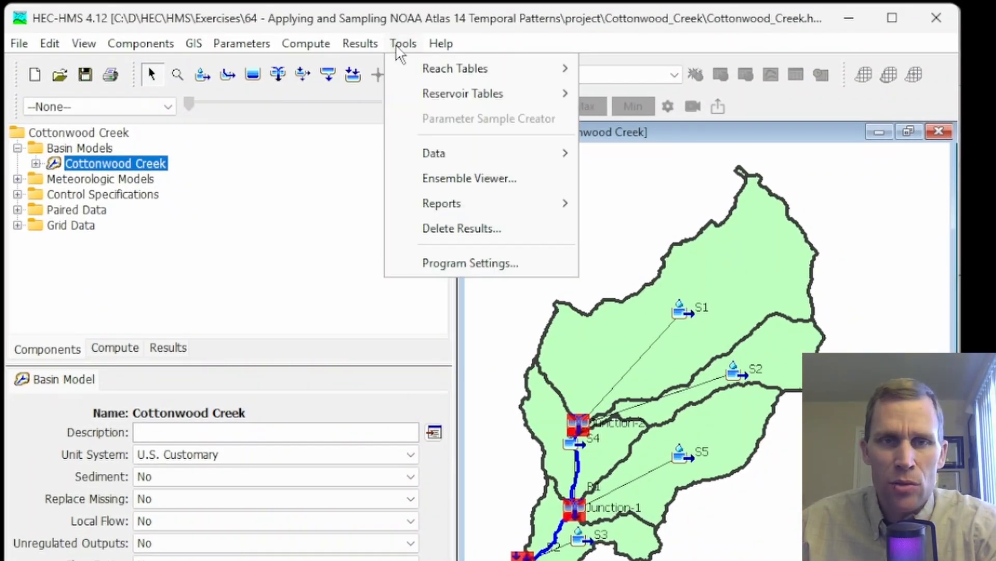
{"action": "mouse_move", "coordinate": [513, 158]}
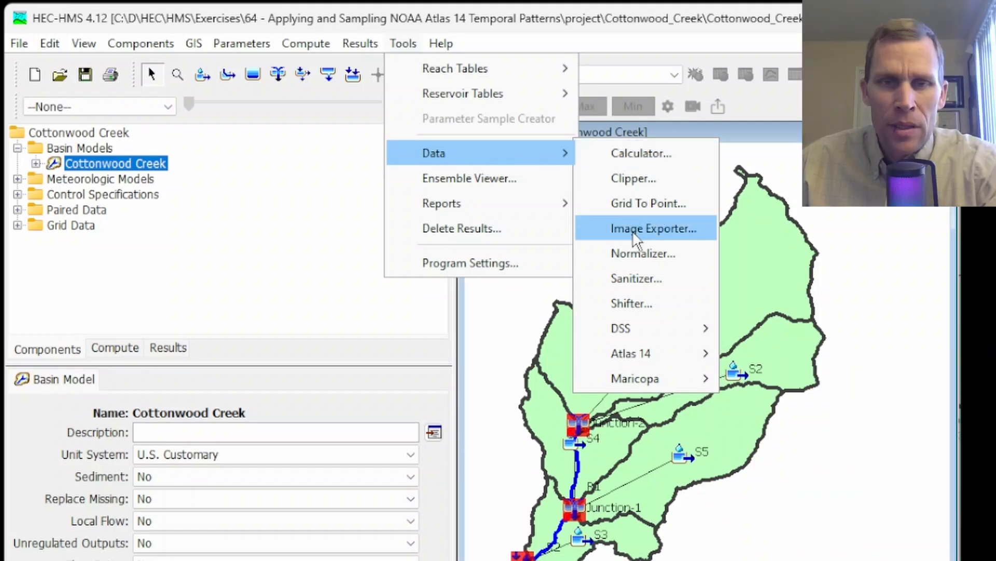
{"action": "mouse_move", "coordinate": [674, 363]}
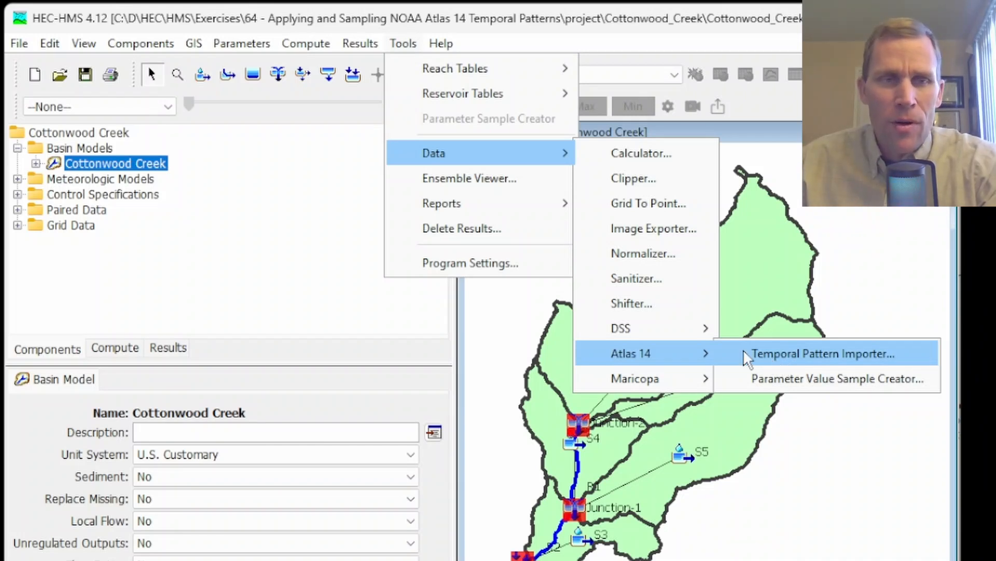
{"action": "left_click", "coordinate": [94, 254]}
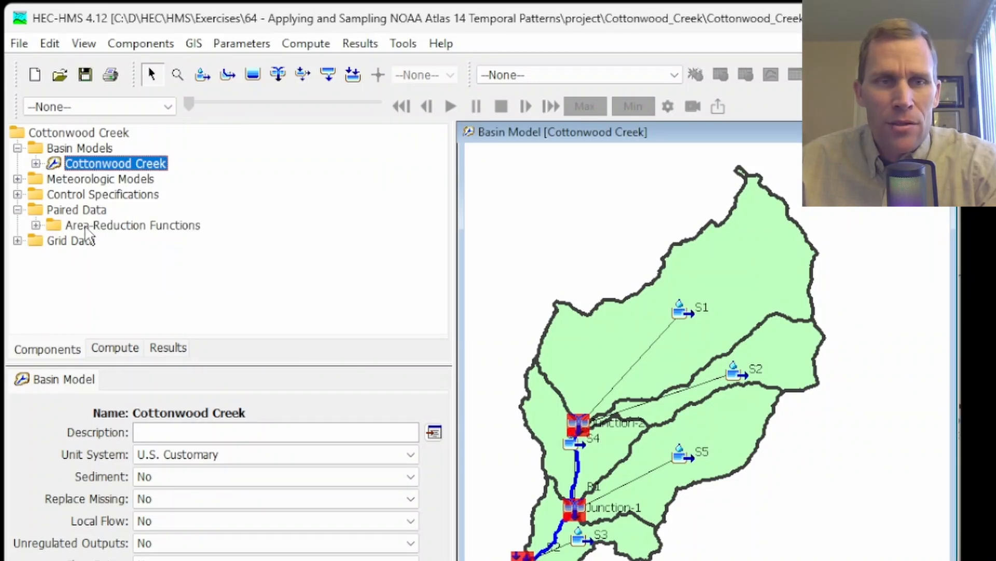
{"action": "left_click", "coordinate": [102, 227]}
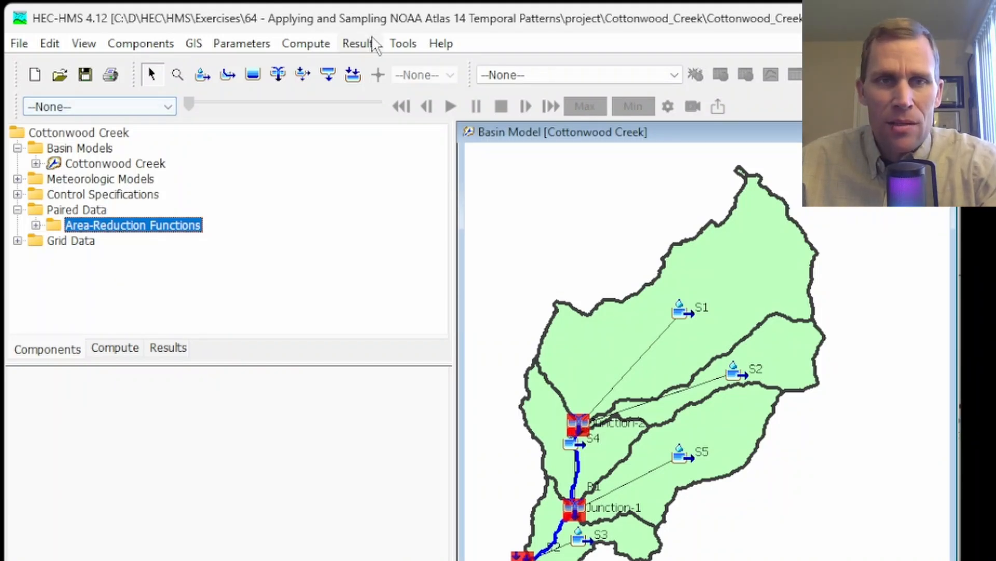
- Start the Atlas 14 Temporal Pattern Importer and specify sw_convective_24h_temporal.csv from the Cottonwood_Creek data folder as the source
{"action": "left_click", "coordinate": [404, 46]}
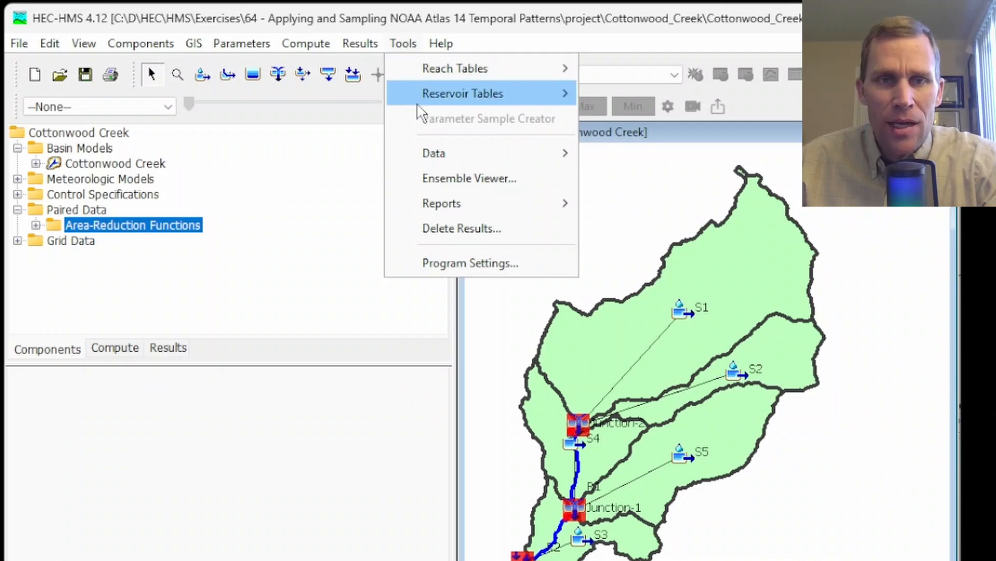
{"action": "mouse_move", "coordinate": [543, 153]}
{"action": "mouse_move", "coordinate": [690, 356]}
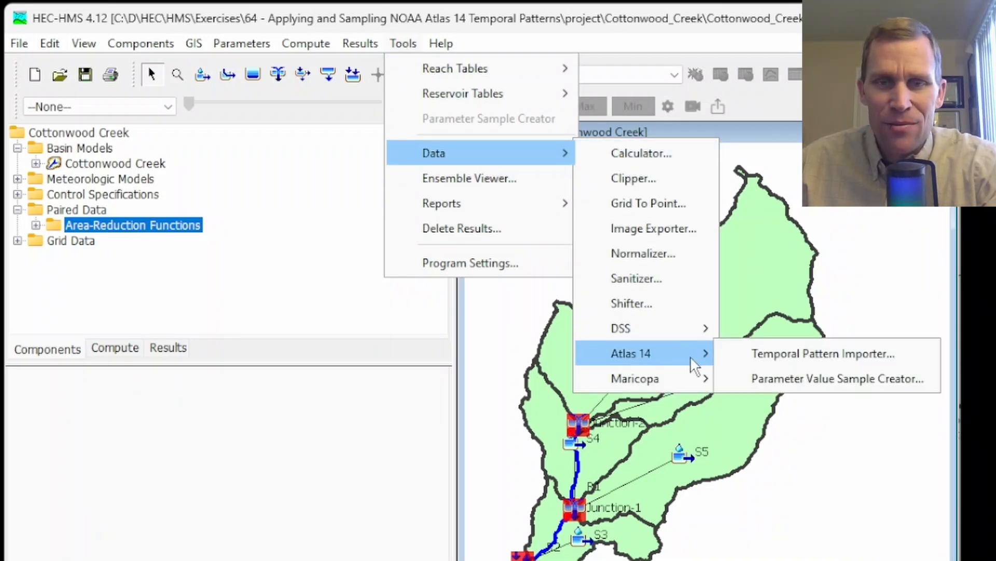
{"action": "left_click", "coordinate": [788, 356]}
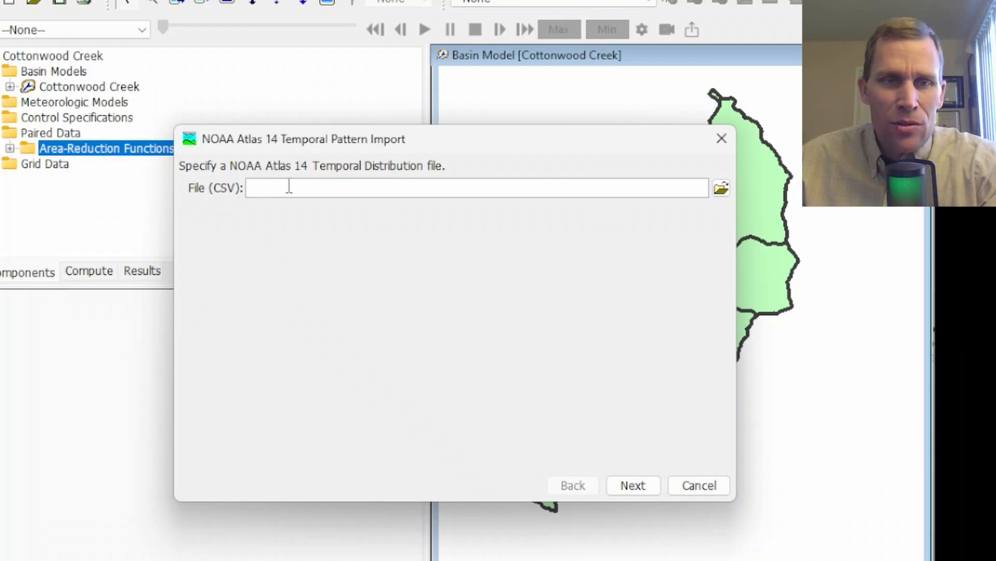
{"action": "left_click", "coordinate": [721, 188]}
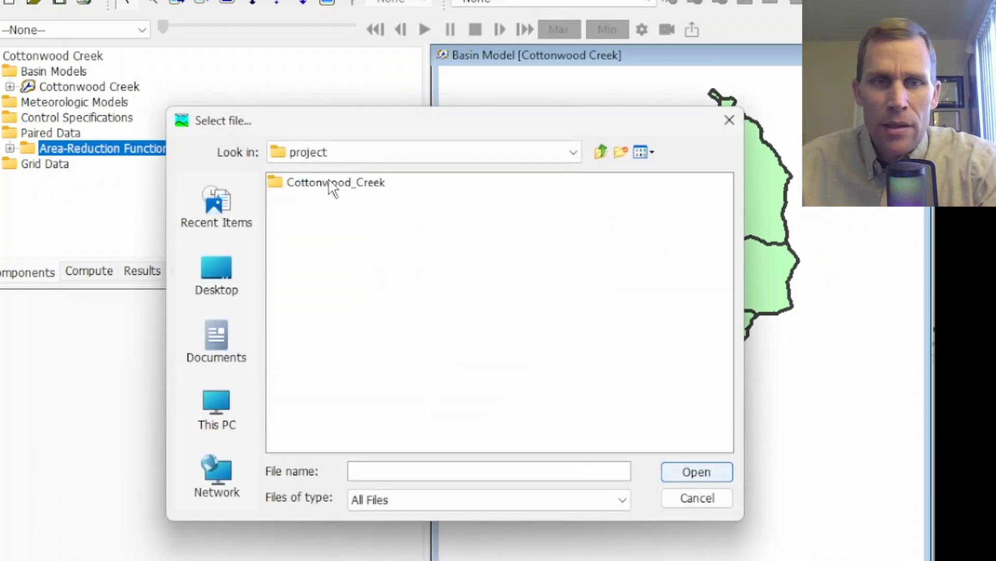
{"action": "double_click", "coordinate": [330, 182]}
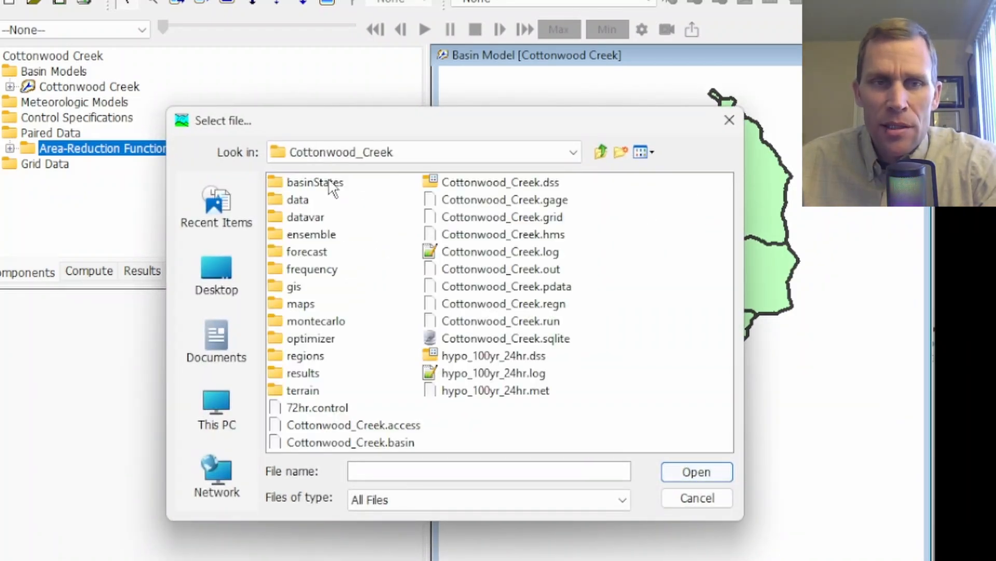
{"action": "double_click", "coordinate": [306, 200]}
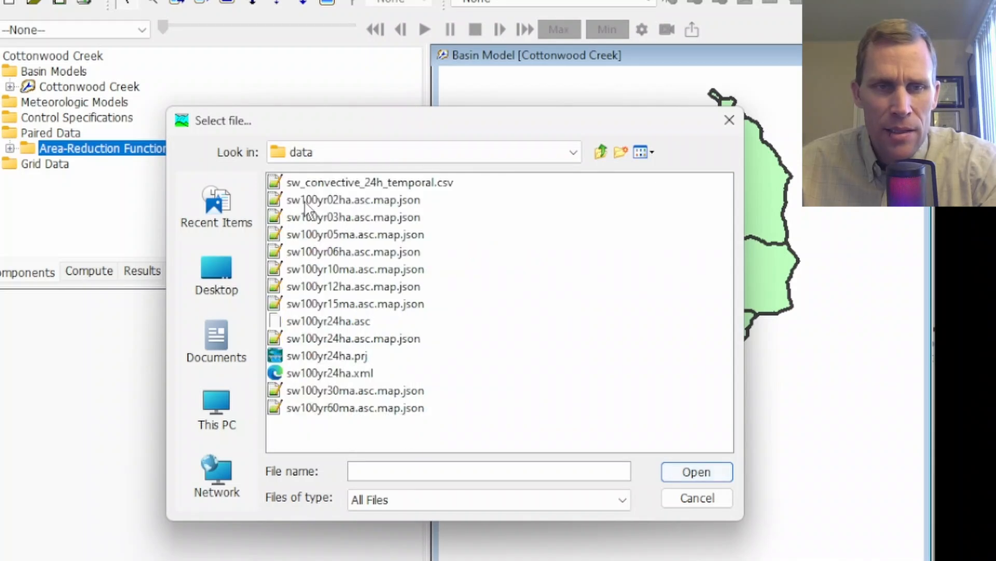
{"action": "left_click", "coordinate": [344, 185]}
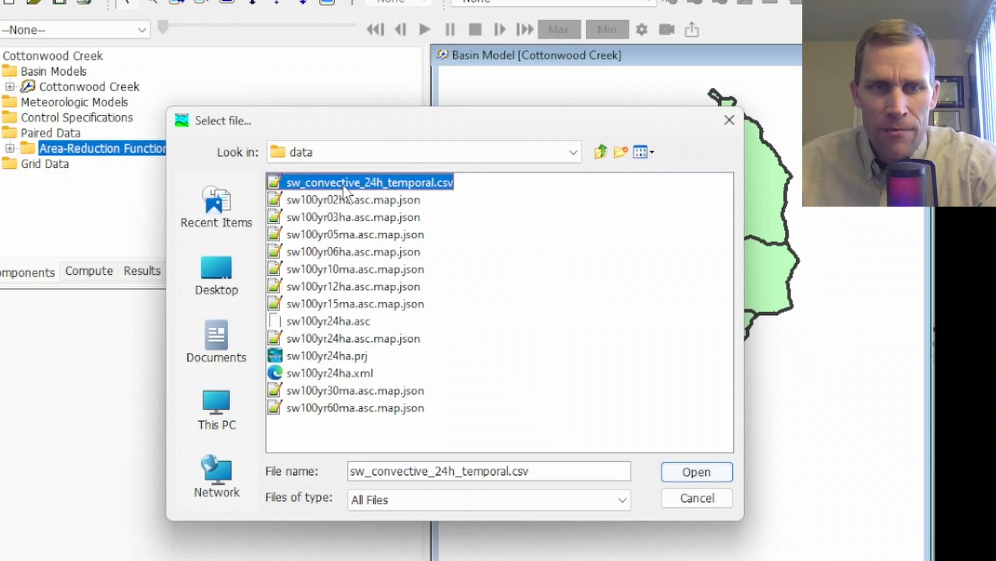
{"action": "left_click", "coordinate": [680, 473]}
{"action": "left_click", "coordinate": [634, 485]}
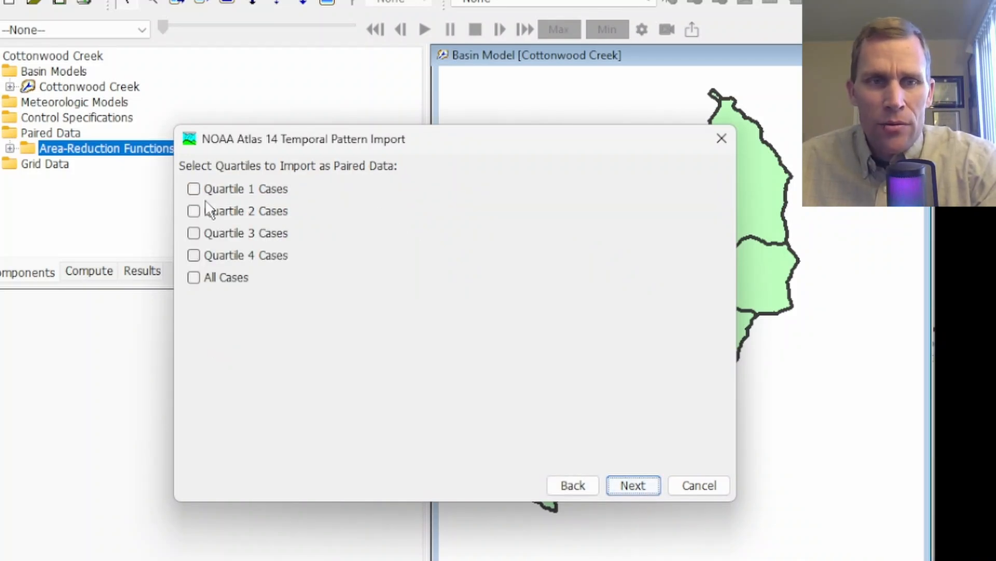
- Choose the Quartile 1, 2, 3 and 4 cases for import as paired data
{"action": "left_click", "coordinate": [196, 189]}
{"action": "left_click", "coordinate": [196, 211]}
{"action": "left_click", "coordinate": [196, 234]}
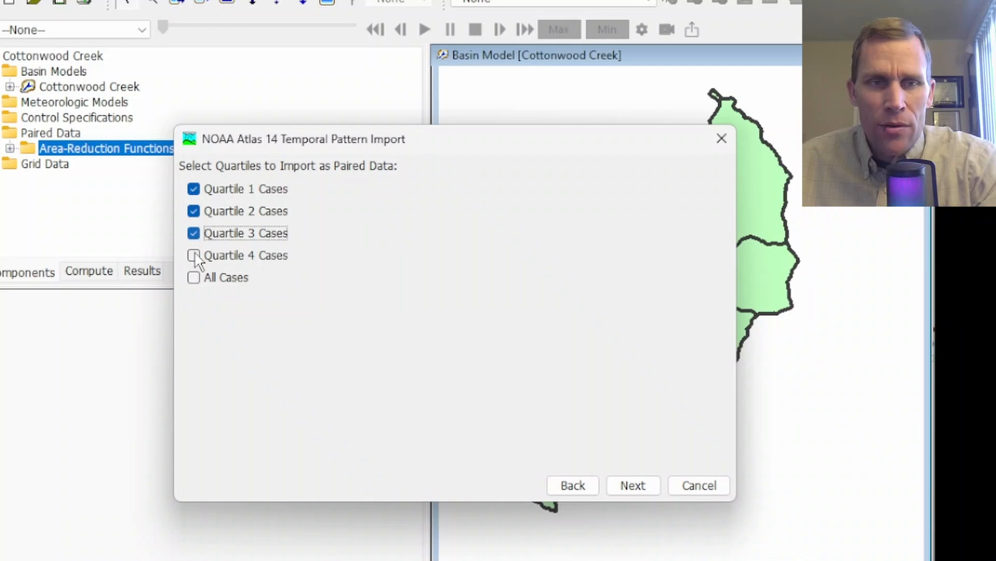
{"action": "left_click", "coordinate": [194, 255]}
{"action": "left_click", "coordinate": [639, 487]}
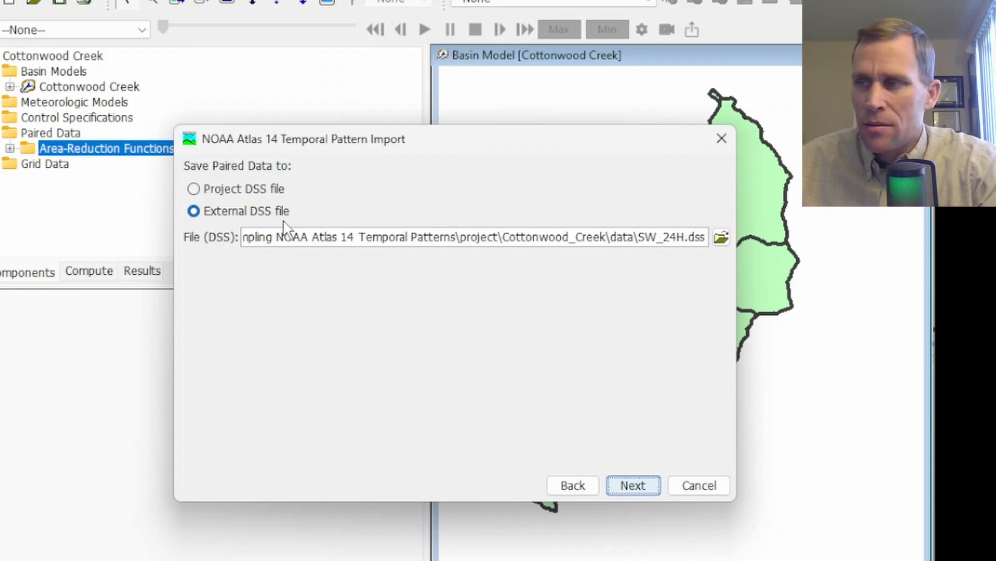
- Save the paired data to the external DSS file SW_24H.dss in the project's data folder and run the import
{"action": "left_click_drag", "start_coordinate": [609, 237], "coordinate": [707, 237]}
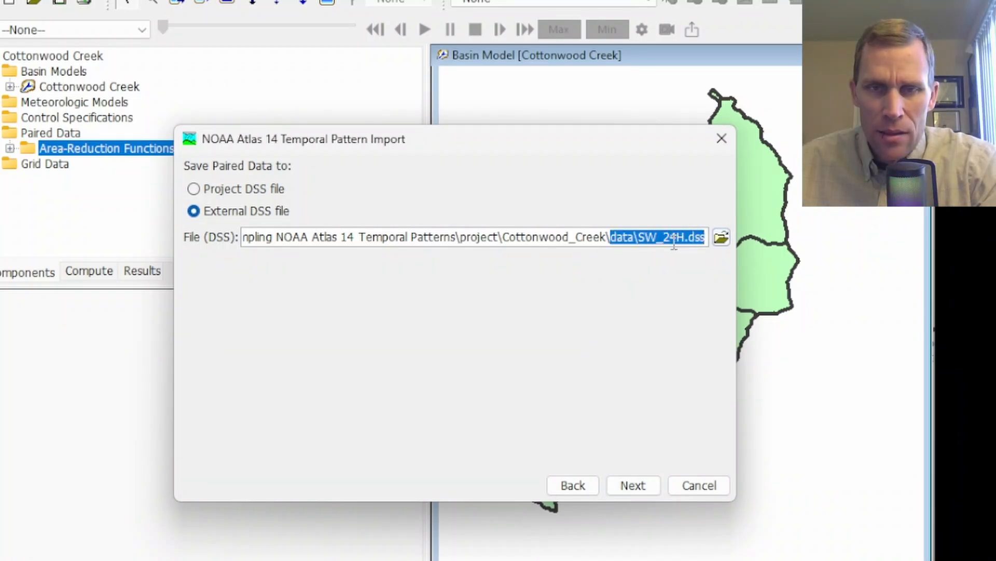
{"action": "left_click_drag", "start_coordinate": [634, 237], "coordinate": [713, 262]}
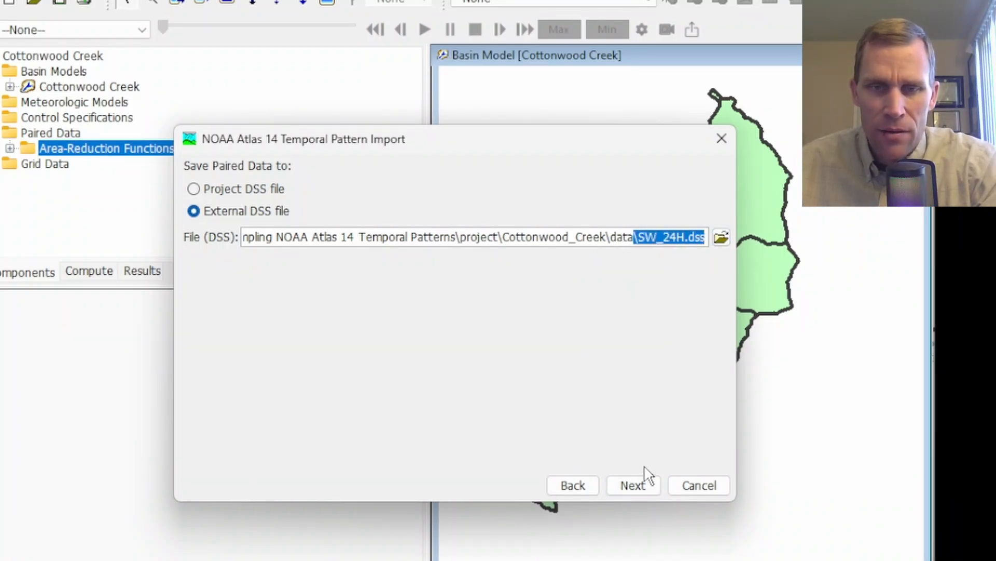
{"action": "left_click", "coordinate": [643, 486]}
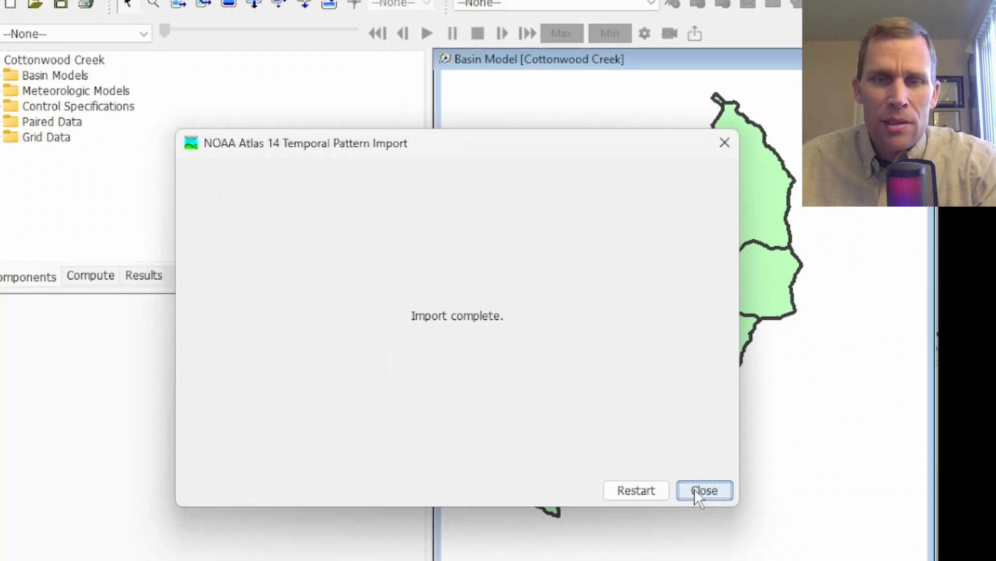
- Close the finished importer and browse the imported percentage curves under Paired Data, opening SW_24H_Q1_10%
{"action": "left_click", "coordinate": [699, 491]}
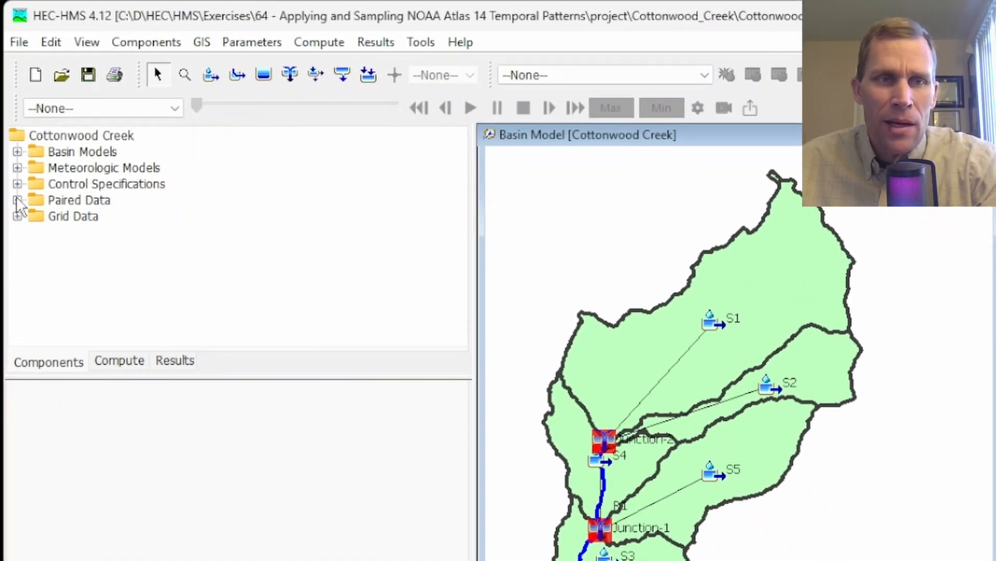
{"action": "left_click", "coordinate": [17, 201]}
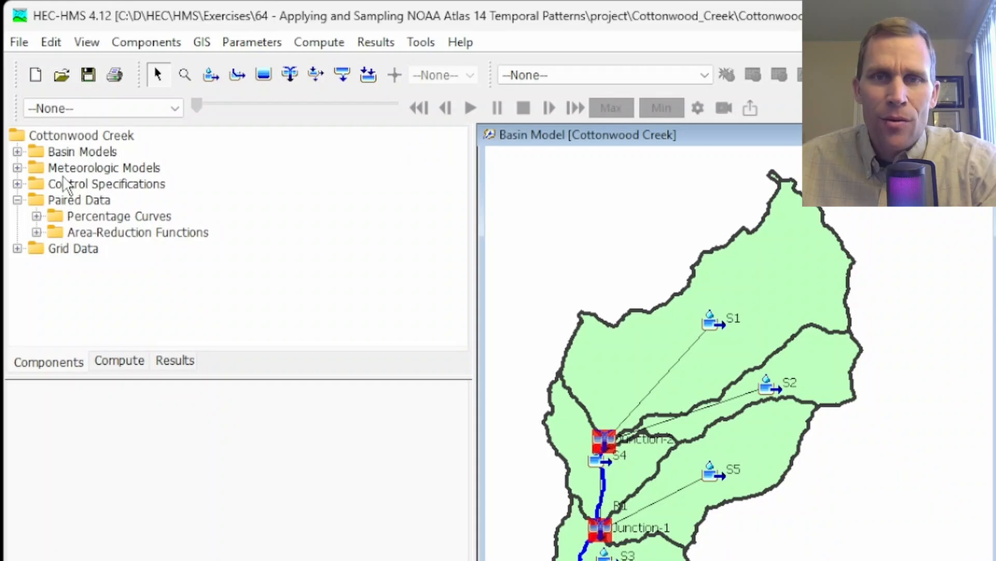
{"action": "left_click", "coordinate": [91, 217]}
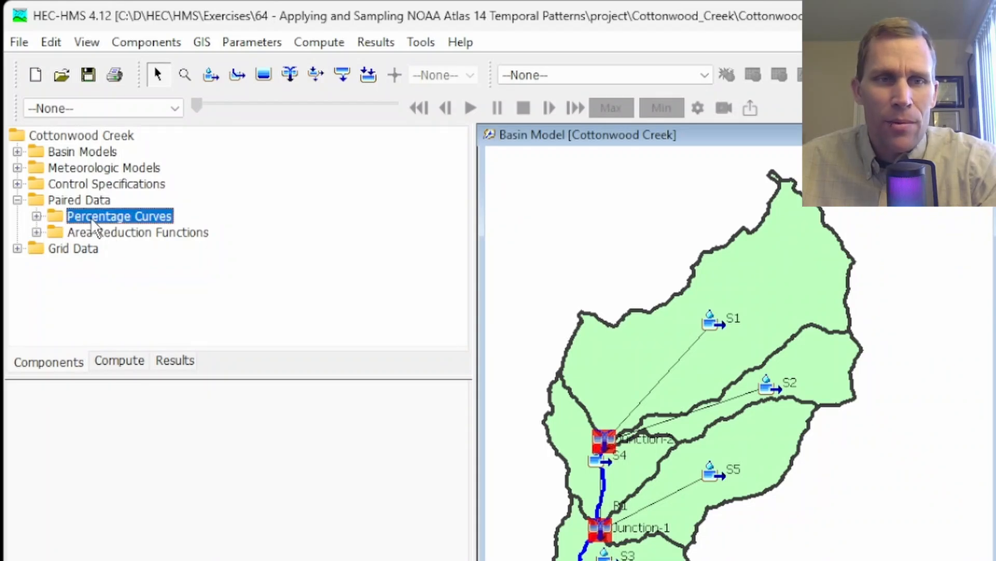
{"action": "left_click", "coordinate": [36, 216]}
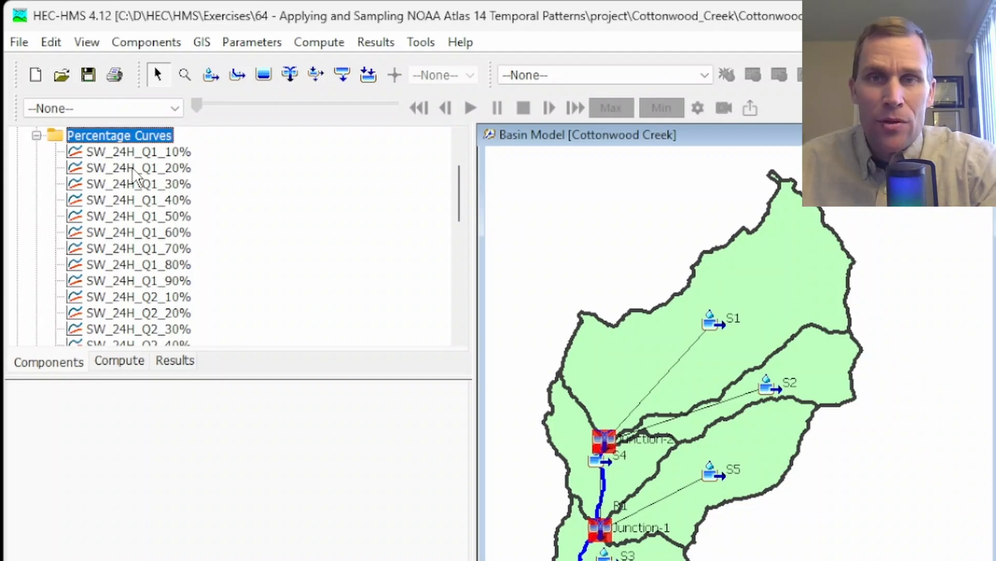
{"action": "left_click", "coordinate": [120, 151]}
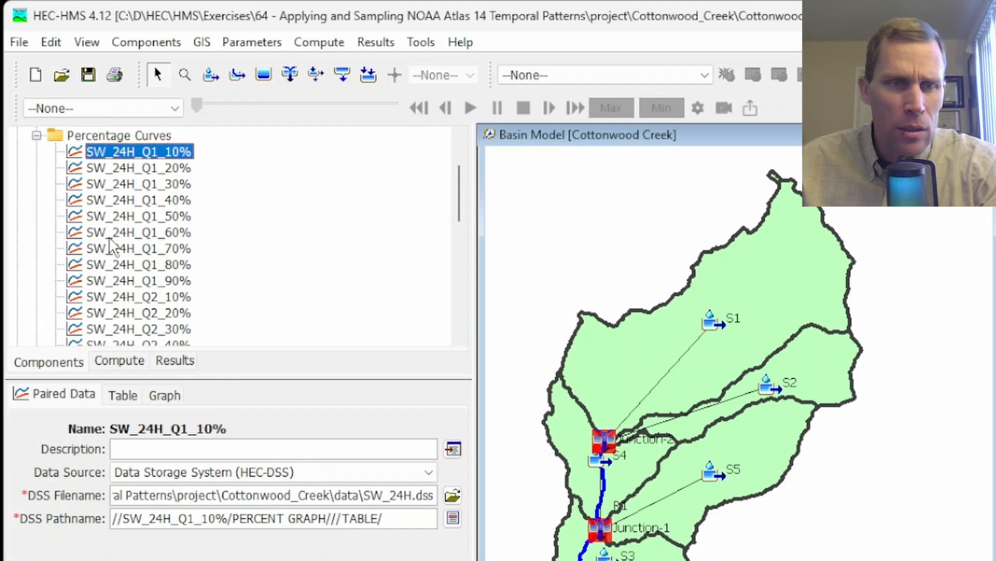
{"action": "scroll", "coordinate": [110, 244], "scroll_direction": "down", "scroll_amount": 3}
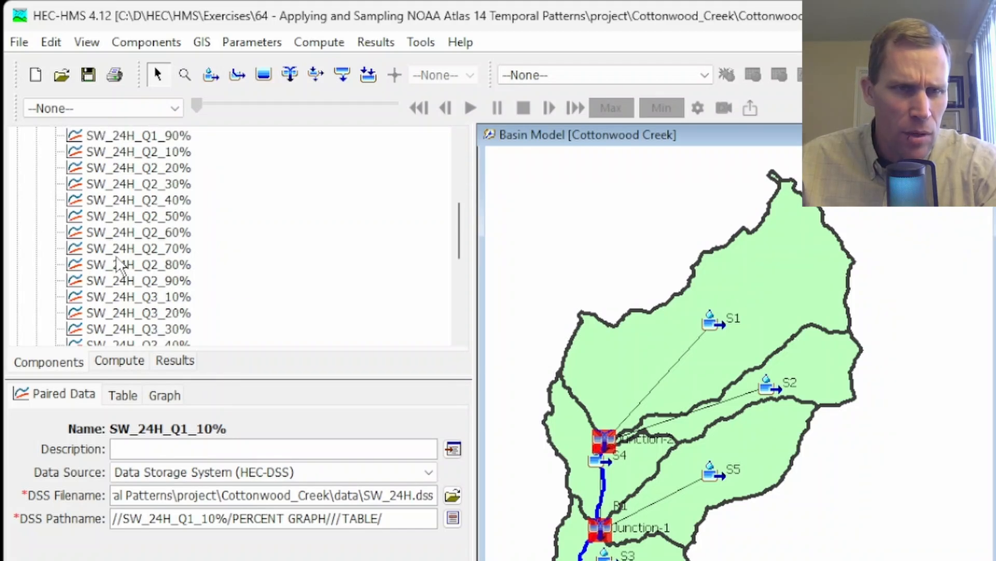
{"action": "scroll", "coordinate": [117, 257], "scroll_direction": "up", "scroll_amount": 1}
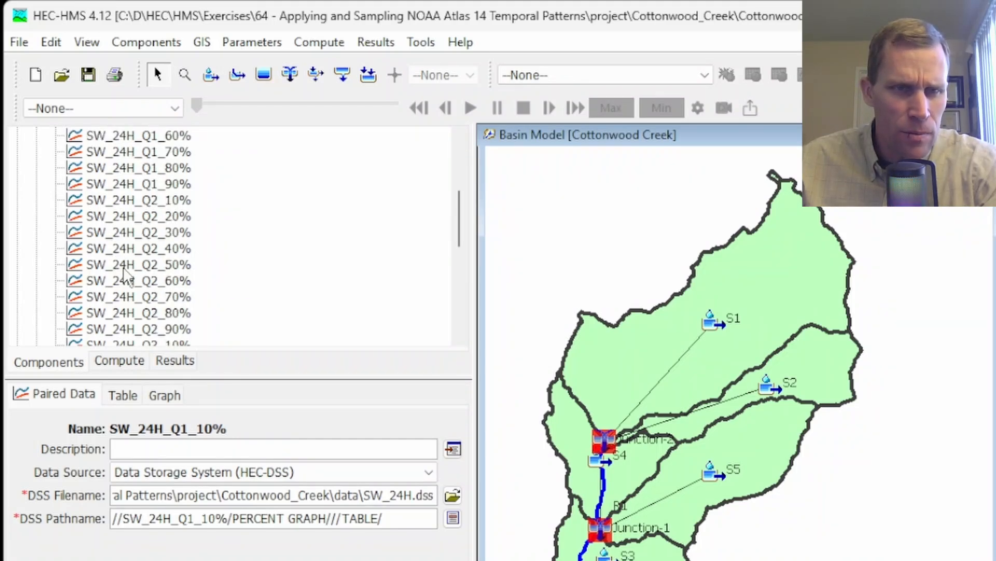
- Examine the table and graph of the SW_24H_Q2_50% curve, focusing on the values at 25% and 50% of the storm duration
{"action": "left_click", "coordinate": [124, 265]}
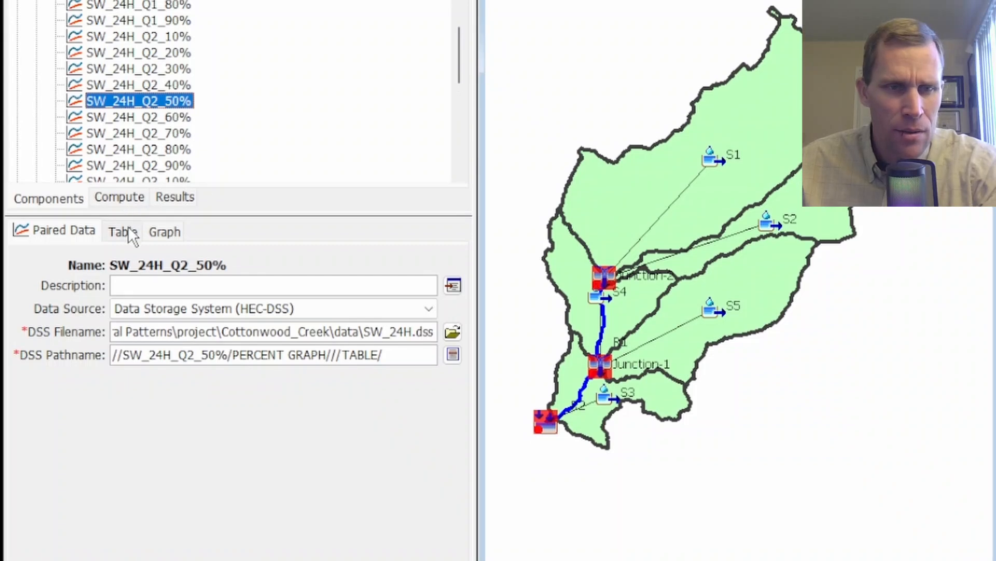
{"action": "left_click", "coordinate": [130, 247]}
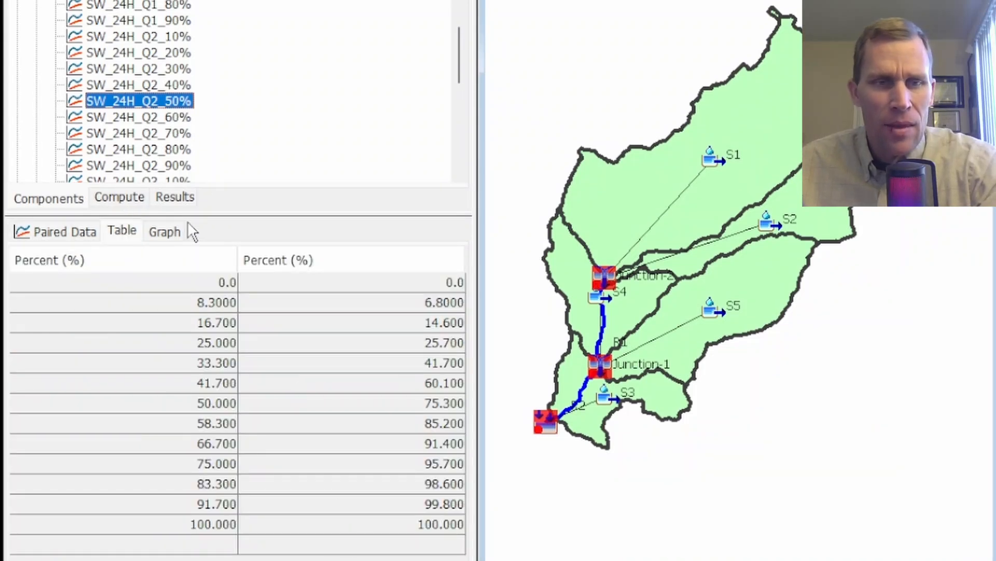
{"action": "left_click", "coordinate": [169, 232]}
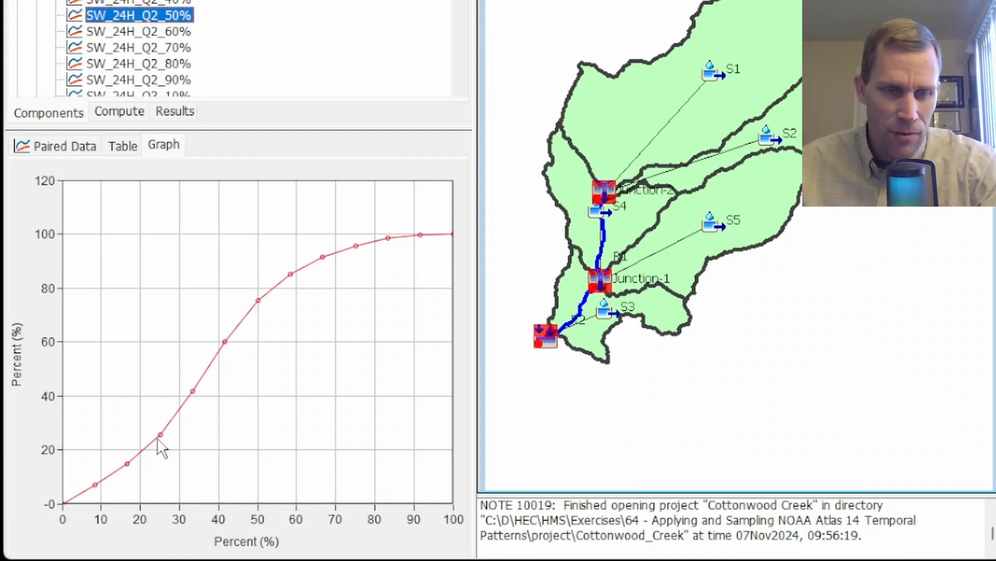
{"action": "mouse_move", "coordinate": [160, 435]}
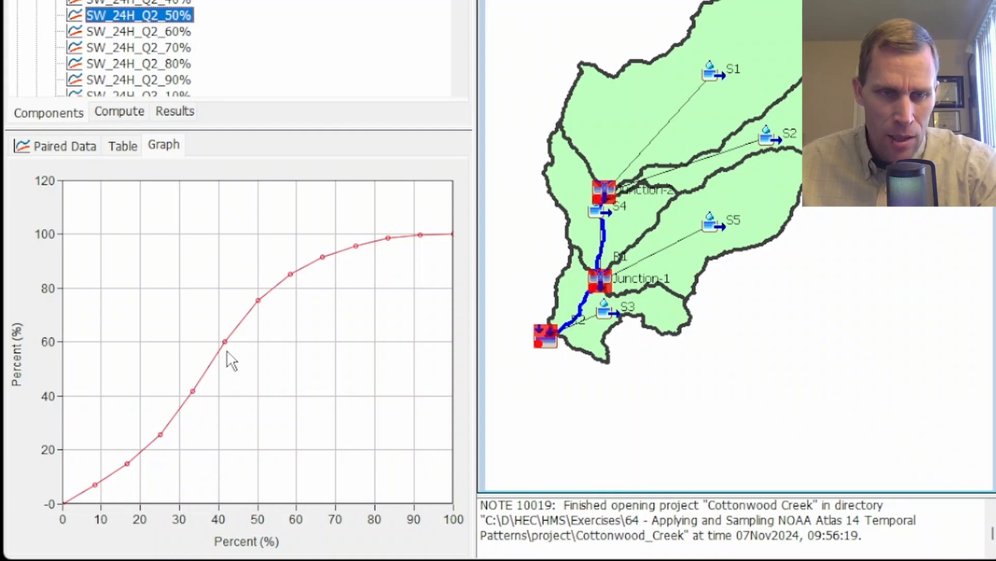
{"action": "mouse_move", "coordinate": [263, 308]}
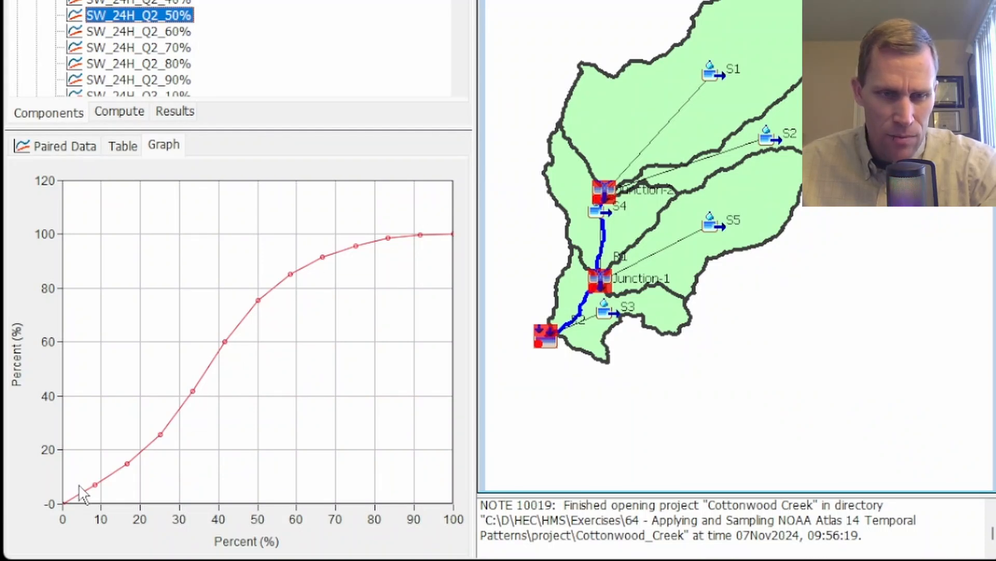
{"action": "left_click", "coordinate": [123, 147]}
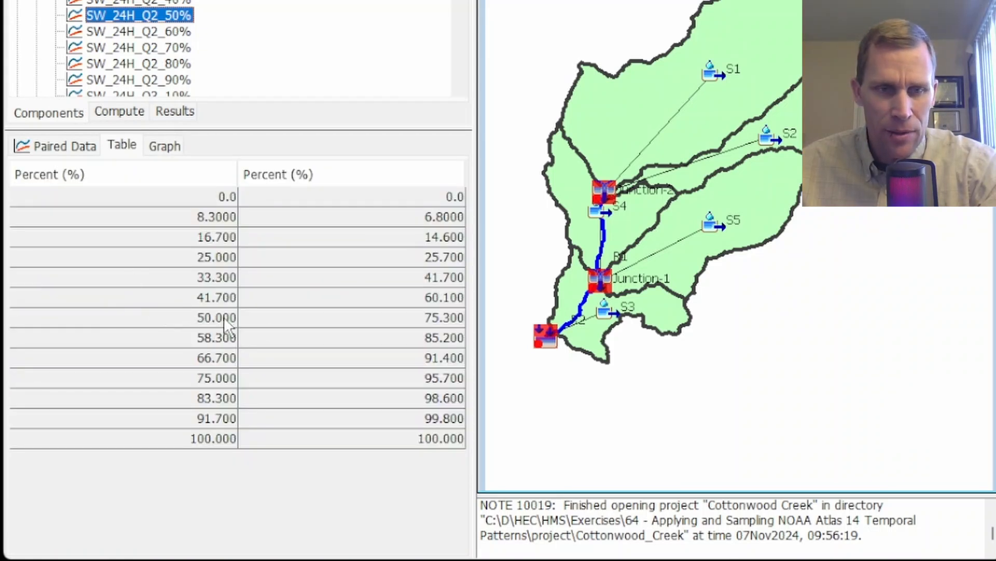
{"action": "left_click", "coordinate": [377, 320]}
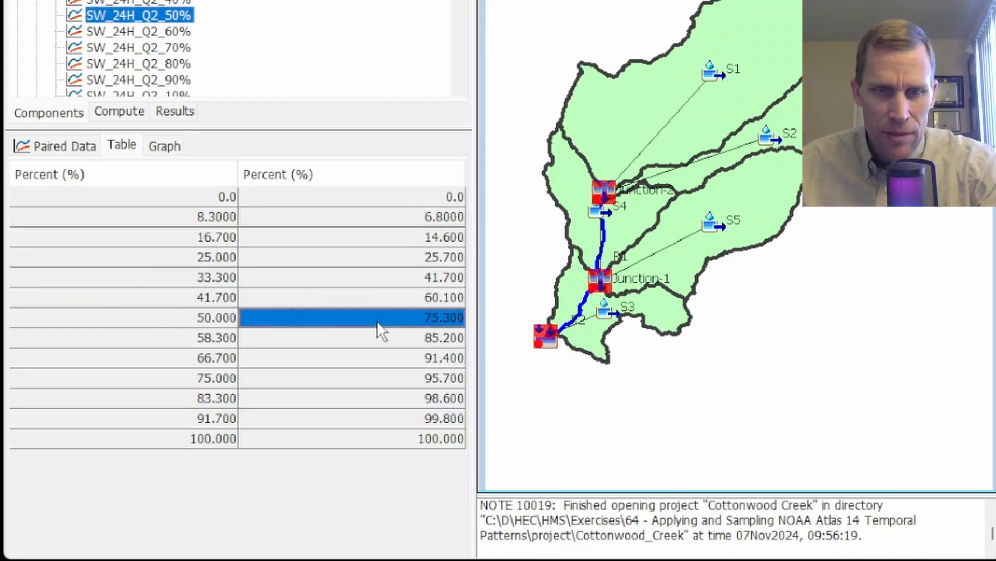
{"action": "left_click", "coordinate": [391, 257]}
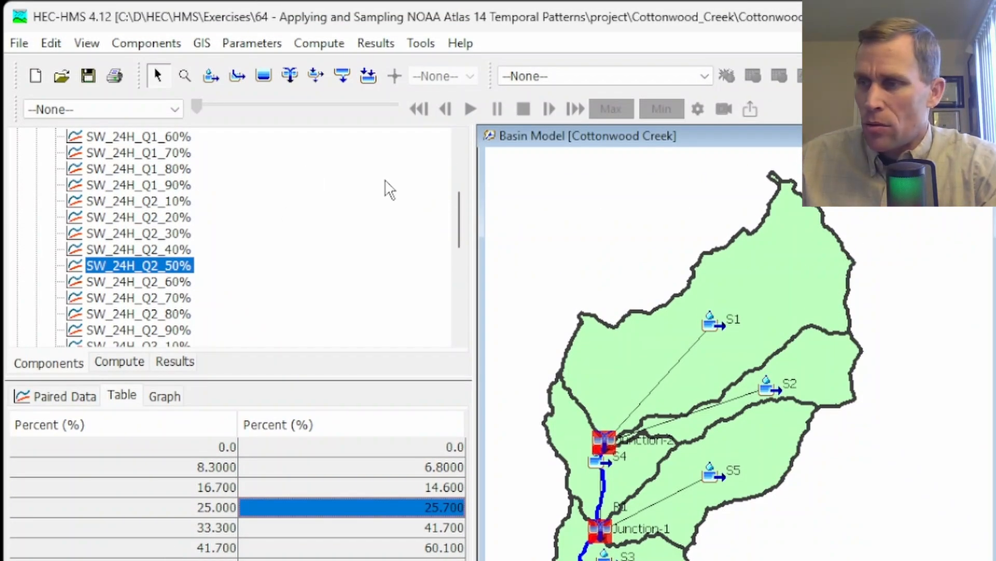
- Select the hypo_100yr_24hr simulation run and try to compute it
{"action": "left_click", "coordinate": [120, 362]}
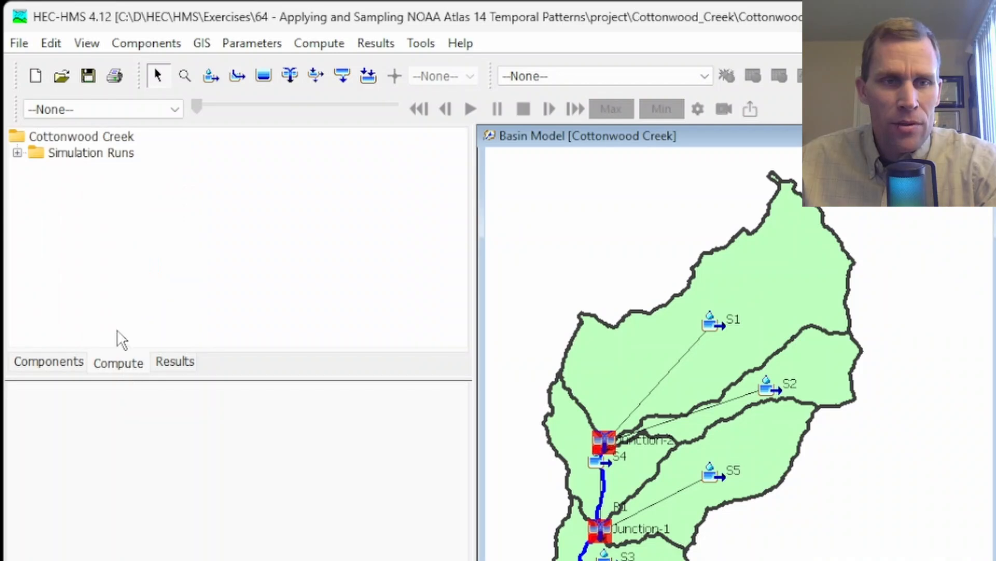
{"action": "left_click", "coordinate": [17, 153]}
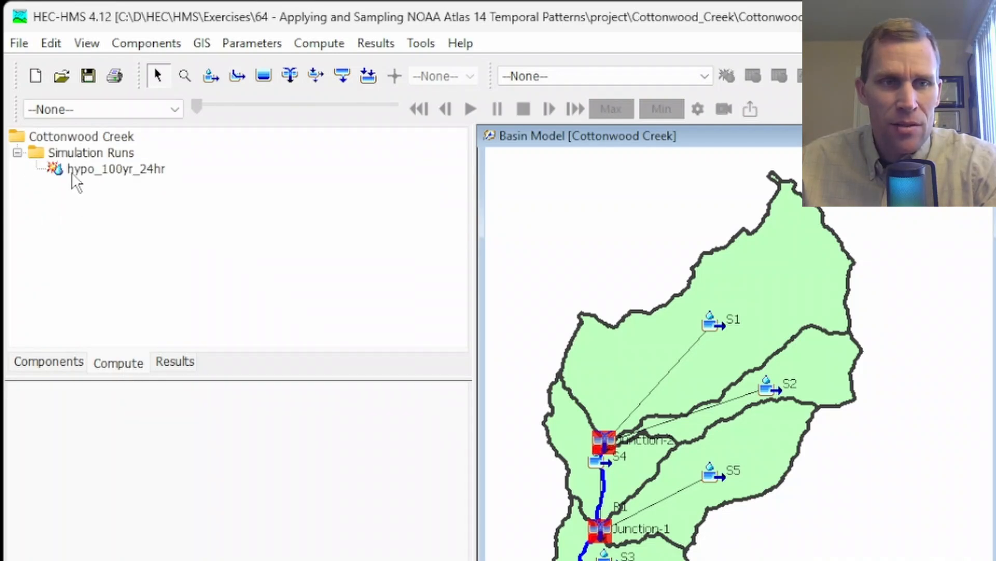
{"action": "left_click", "coordinate": [106, 170]}
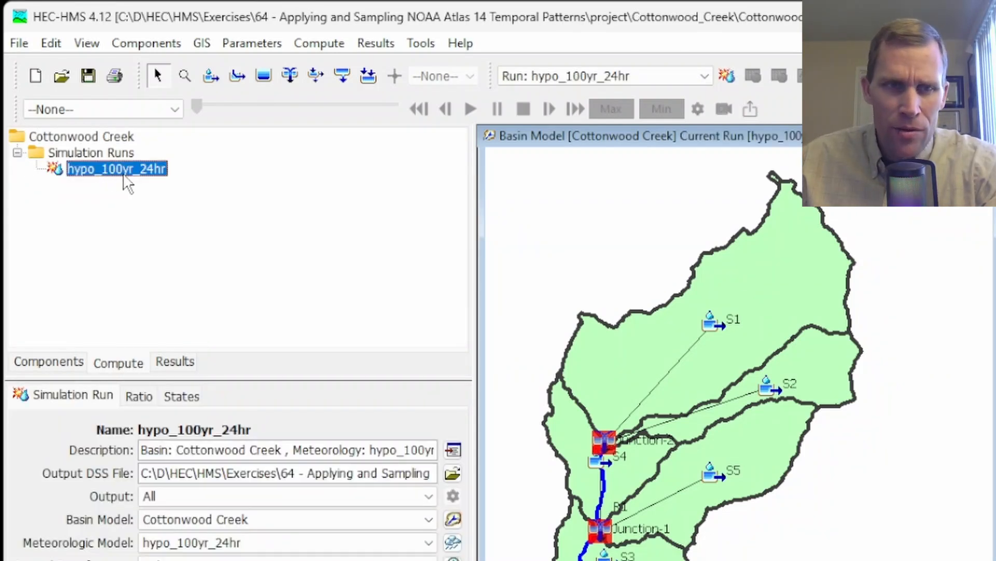
{"action": "left_click", "coordinate": [729, 76]}
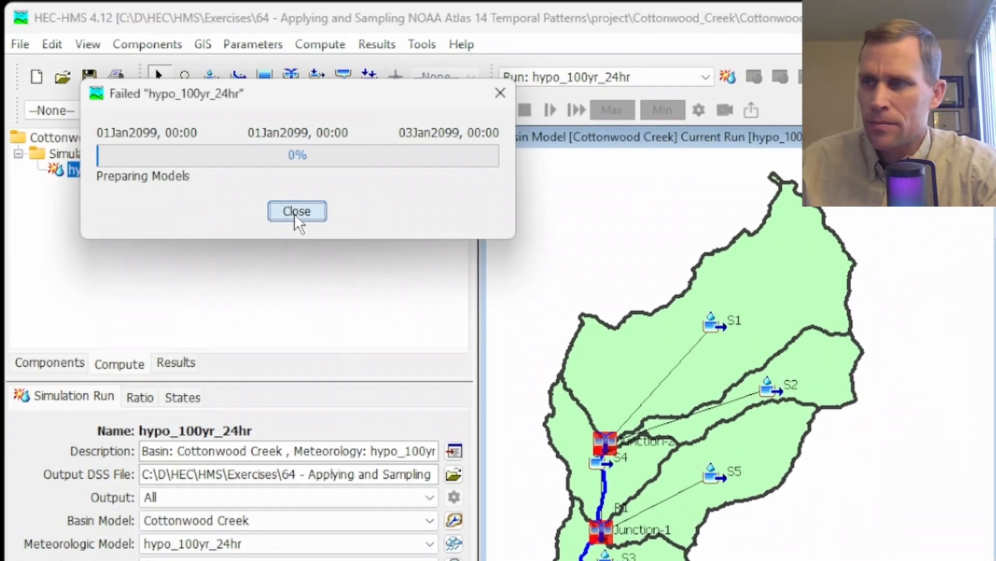
{"action": "left_click", "coordinate": [294, 212]}
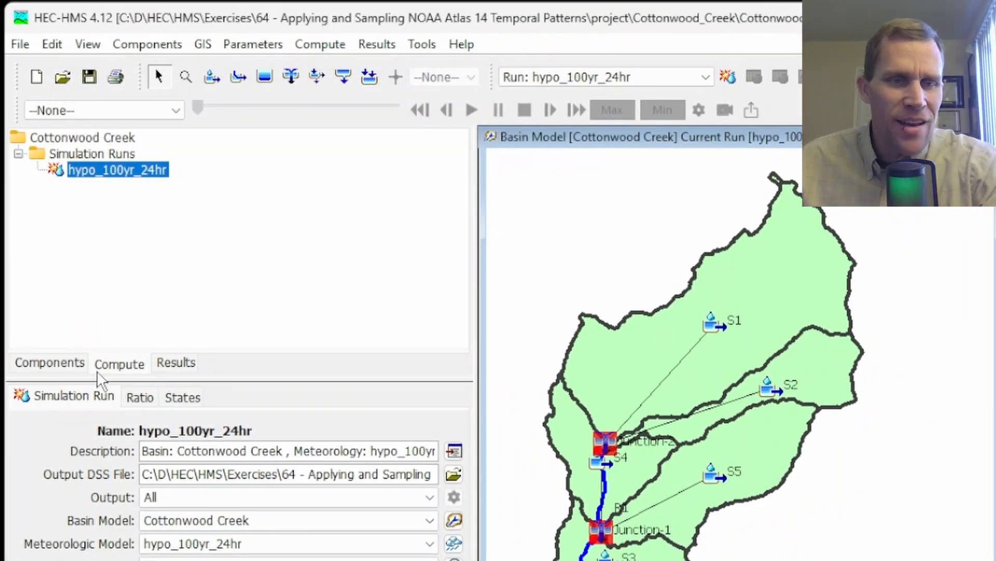
- Set the storm pattern of the hypo_100yr_24hr meteorologic model's Hypothetical Storm to SW_24H_Q2_50%
{"action": "left_click", "coordinate": [61, 365]}
{"action": "scroll", "coordinate": [39, 155], "scroll_direction": "up", "scroll_amount": 4}
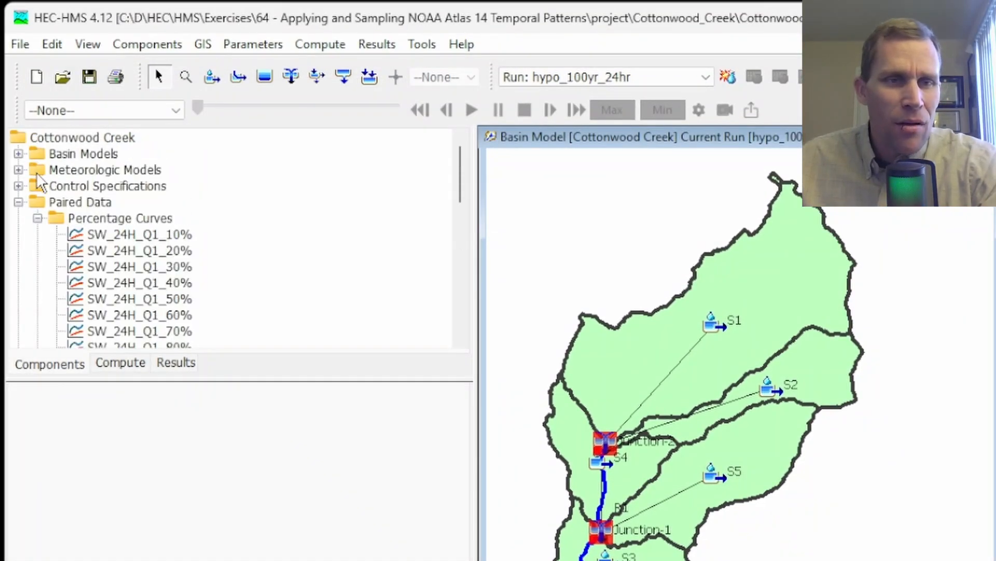
{"action": "left_click", "coordinate": [19, 171]}
{"action": "double_click", "coordinate": [77, 185]}
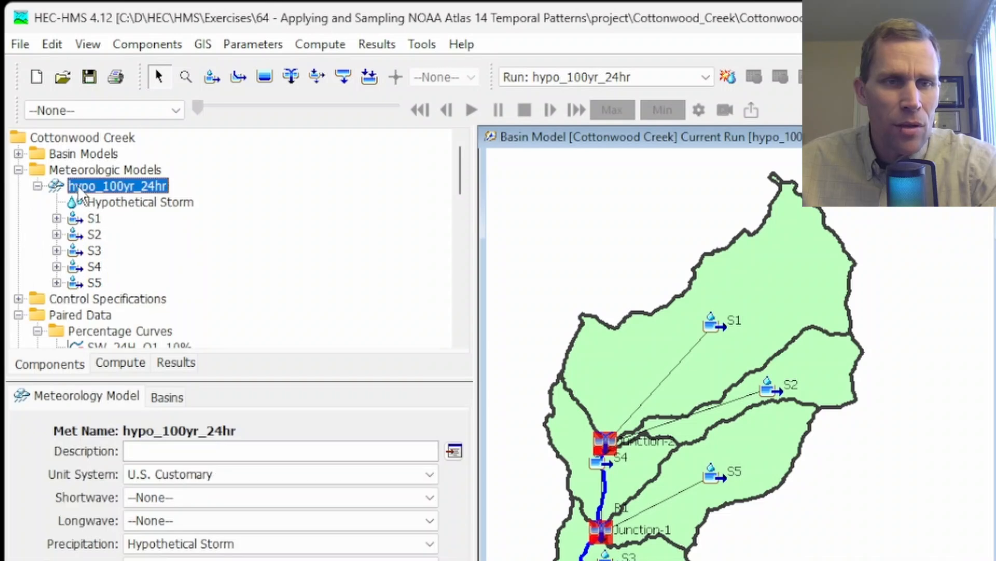
{"action": "left_click", "coordinate": [130, 206]}
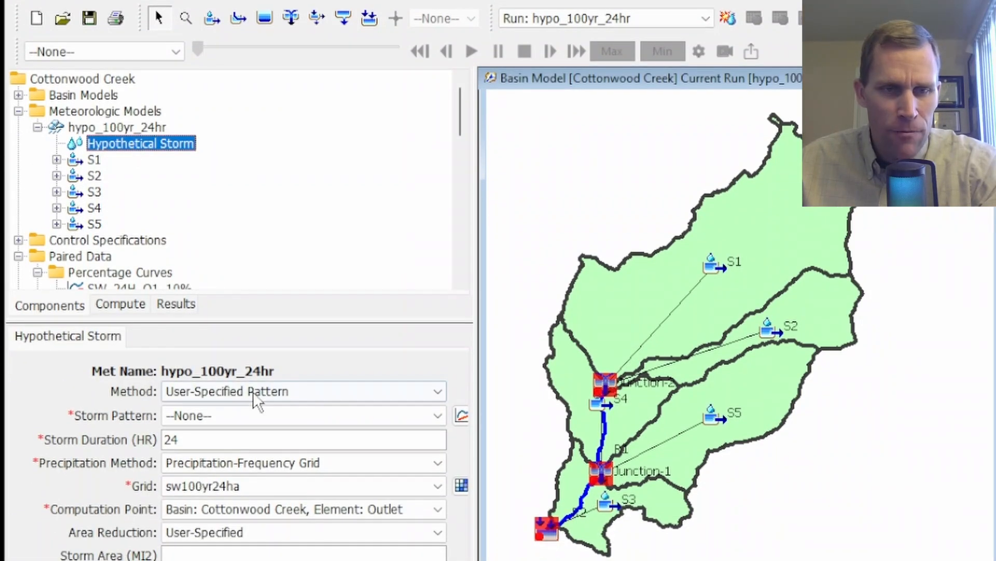
{"action": "left_click", "coordinate": [254, 474]}
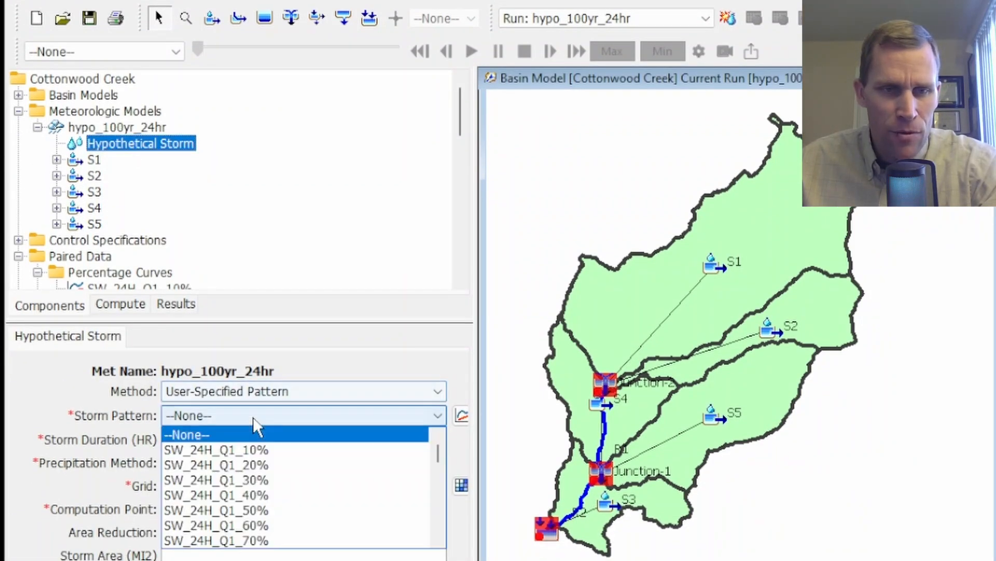
{"action": "scroll", "coordinate": [294, 474], "scroll_direction": "down", "scroll_amount": 2}
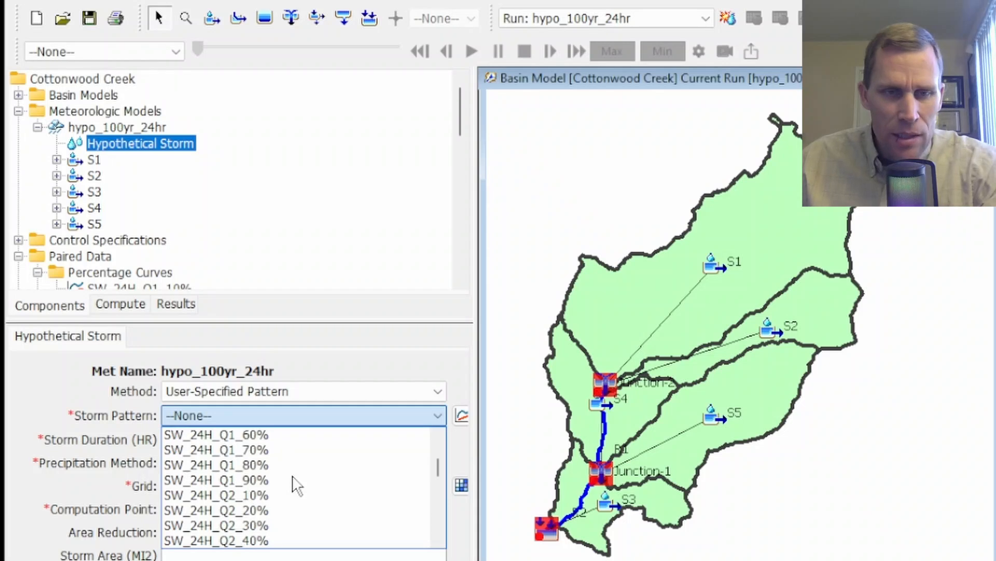
{"action": "scroll", "coordinate": [296, 485], "scroll_direction": "down", "scroll_amount": 1}
{"action": "scroll", "coordinate": [296, 486], "scroll_direction": "down", "scroll_amount": 1}
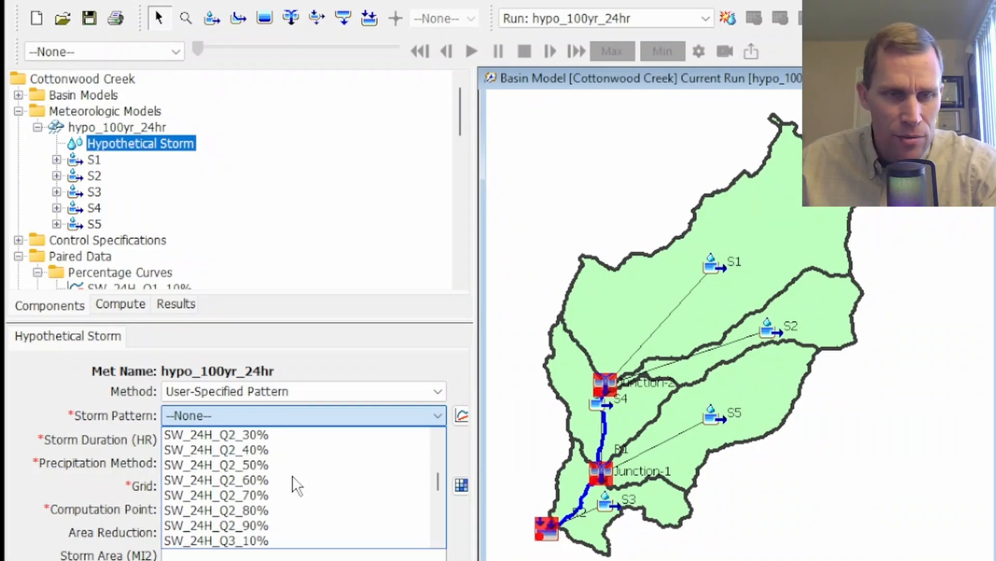
{"action": "left_click", "coordinate": [263, 468]}
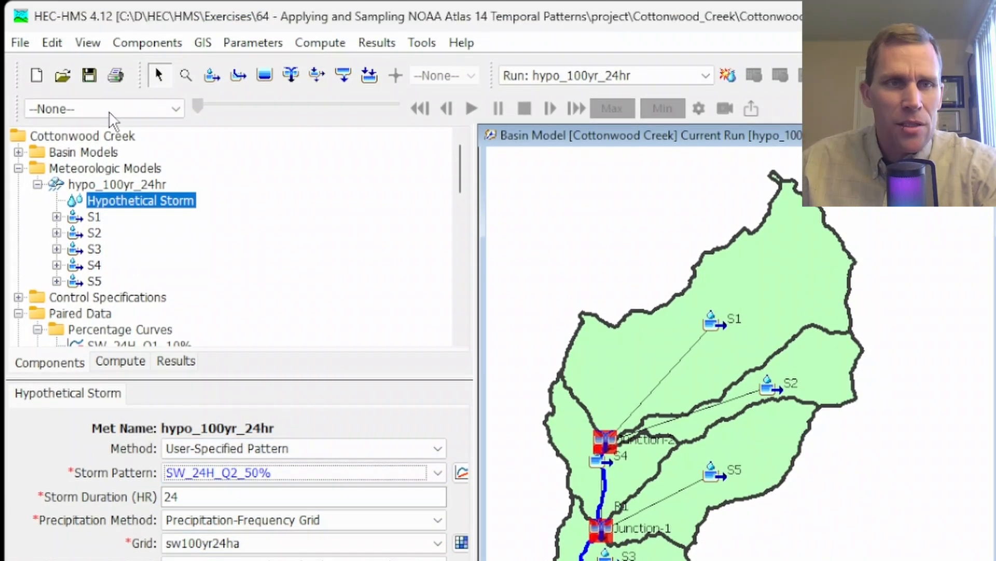
- Save the project and compute the hypo_100yr_24hr simulation run
{"action": "left_click", "coordinate": [88, 77]}
{"action": "left_click", "coordinate": [727, 75]}
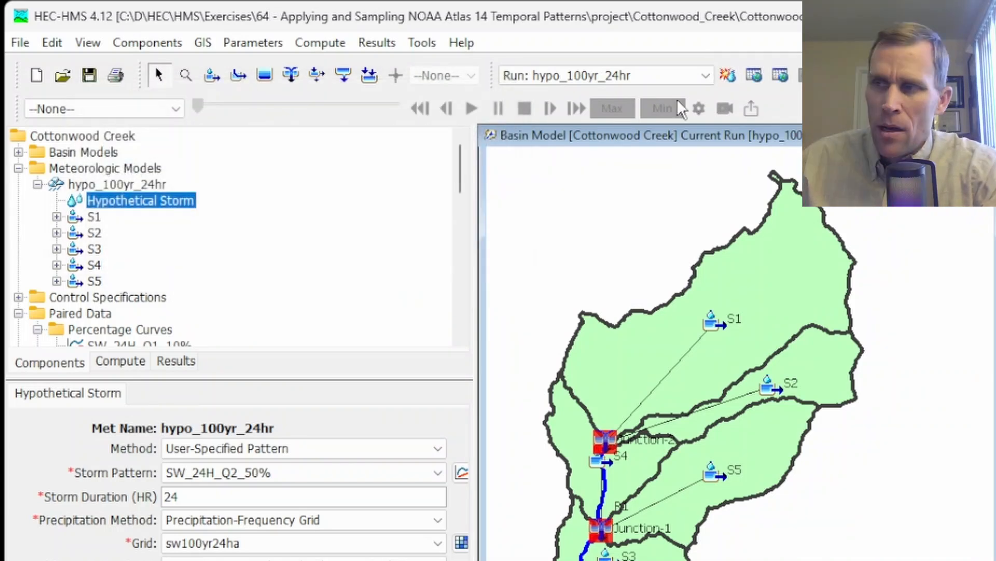
- Review the hypo_100yr_24hr run's settings and the start date, end date and time interval of its 72hr control specifications
{"action": "left_click", "coordinate": [122, 362]}
{"action": "left_click", "coordinate": [86, 169]}
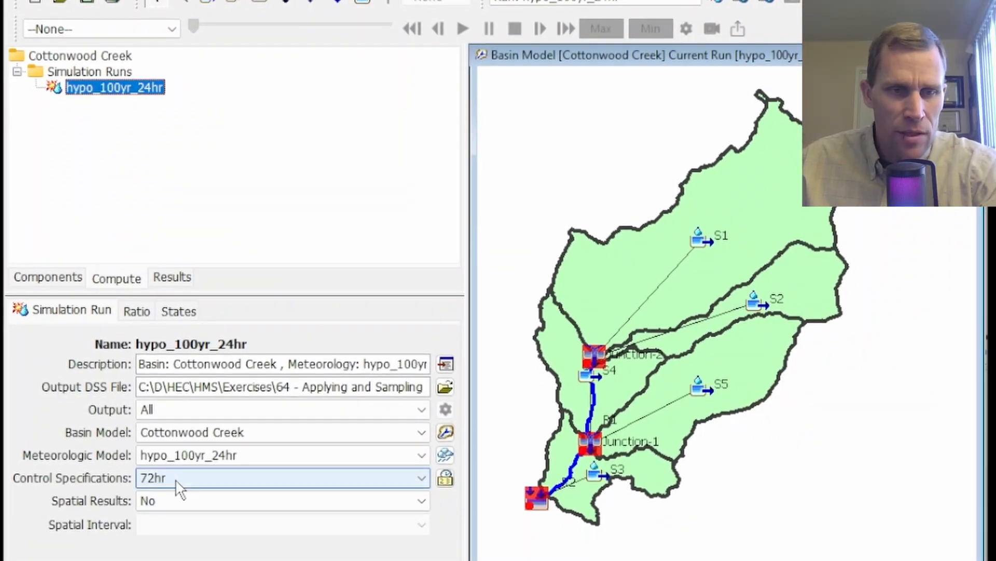
{"action": "left_click", "coordinate": [55, 276]}
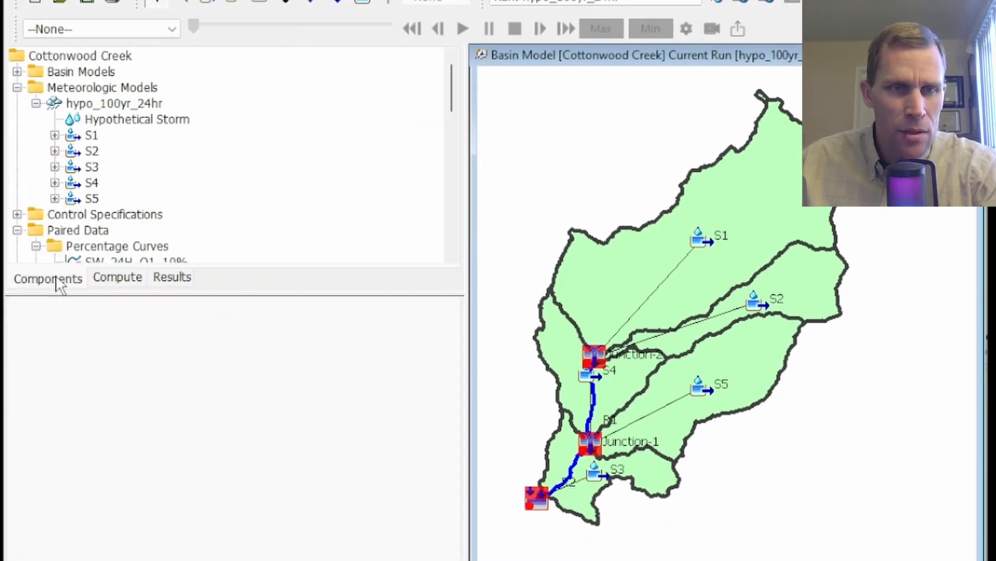
{"action": "left_click", "coordinate": [17, 87]}
{"action": "left_click", "coordinate": [80, 106]}
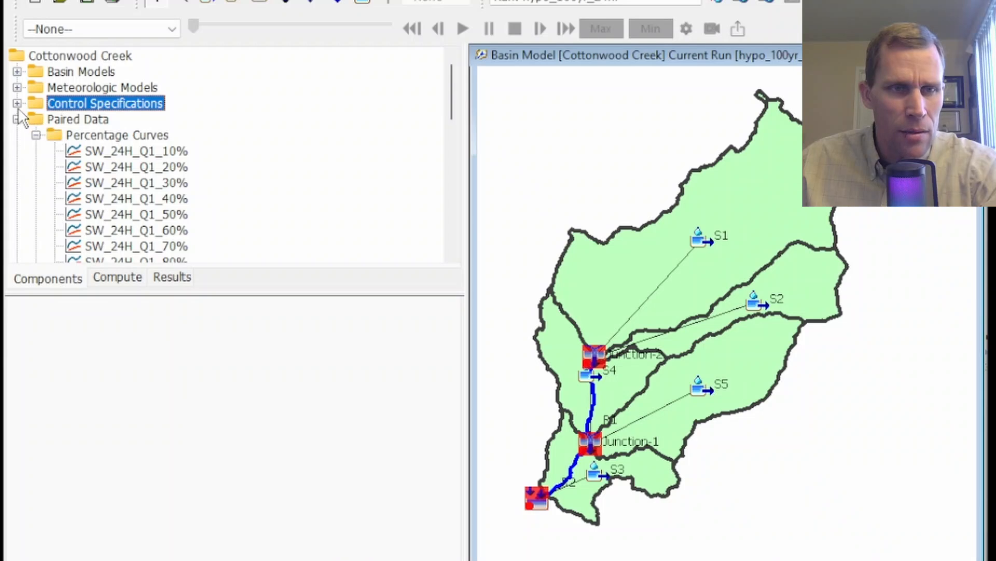
{"action": "left_click", "coordinate": [17, 104]}
{"action": "left_click", "coordinate": [79, 120]}
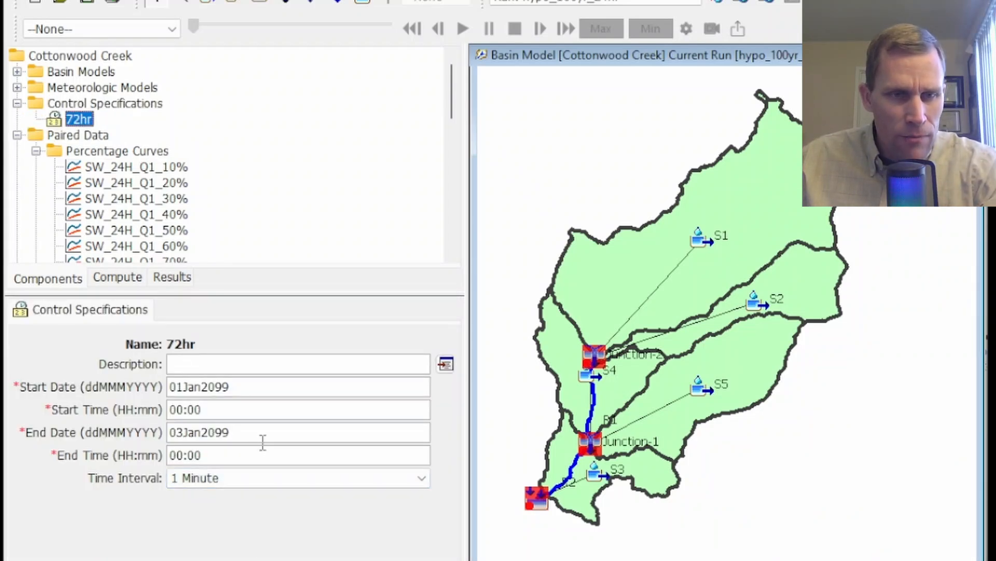
{"action": "left_click_drag", "start_coordinate": [251, 384], "coordinate": [193, 386]}
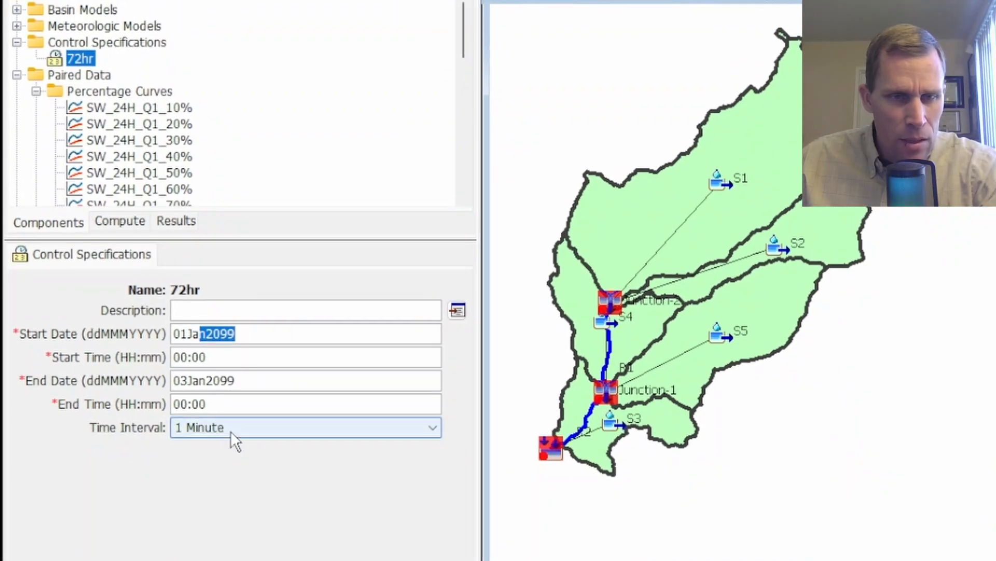
{"action": "left_click", "coordinate": [223, 431]}
{"action": "left_click", "coordinate": [223, 432]}
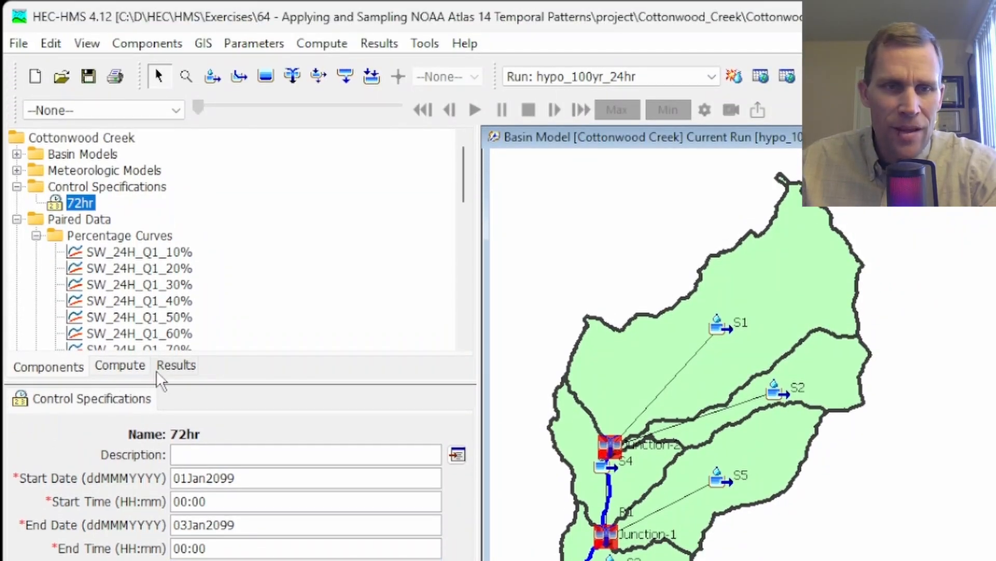
- Open the hypo_100yr_24hr run's results graph for subbasin S1 and review its precipitation, losses, outflow and baseflow
{"action": "left_click", "coordinate": [174, 364]}
{"action": "left_click", "coordinate": [17, 154]}
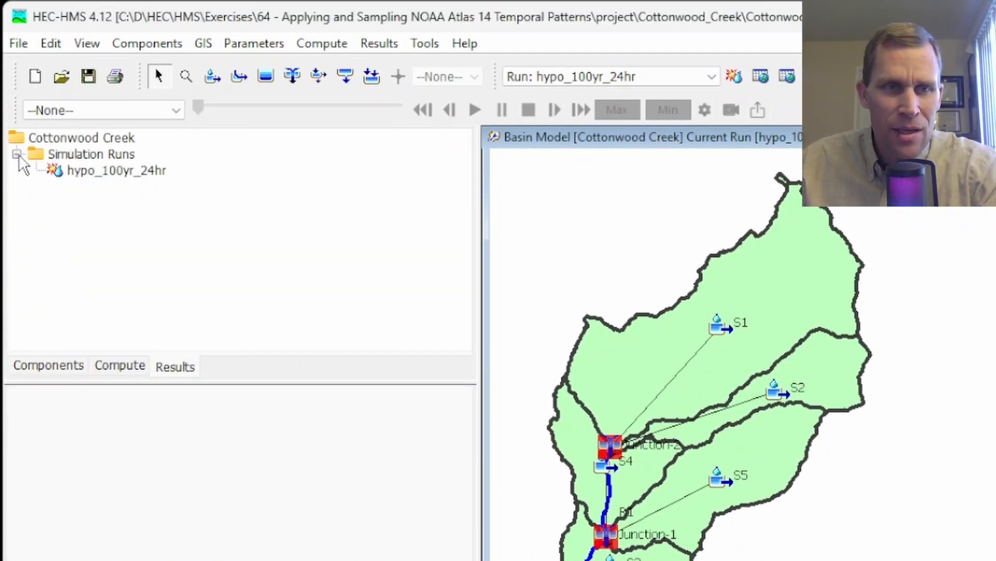
{"action": "left_click", "coordinate": [95, 170]}
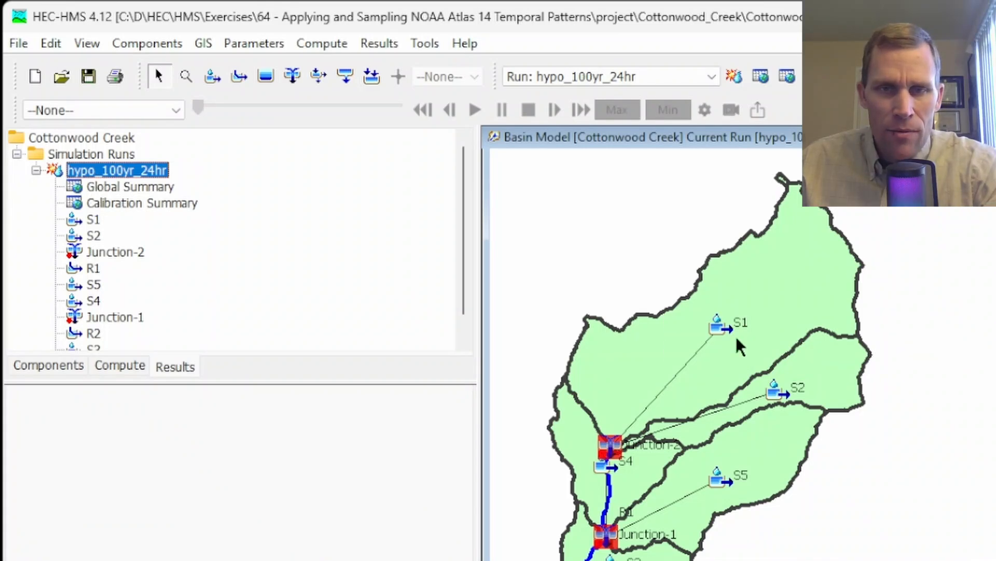
{"action": "left_click", "coordinate": [94, 219]}
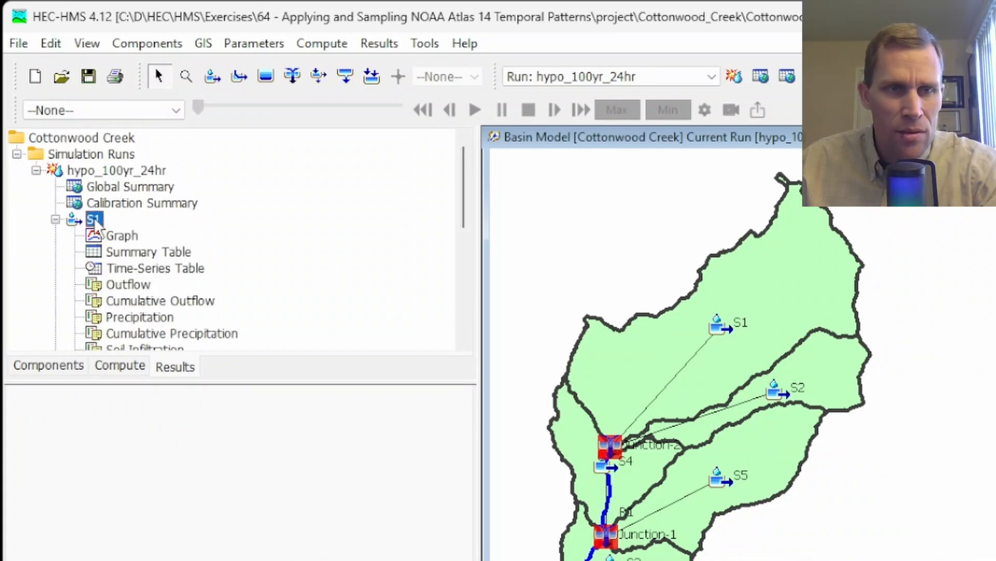
{"action": "left_click", "coordinate": [129, 236]}
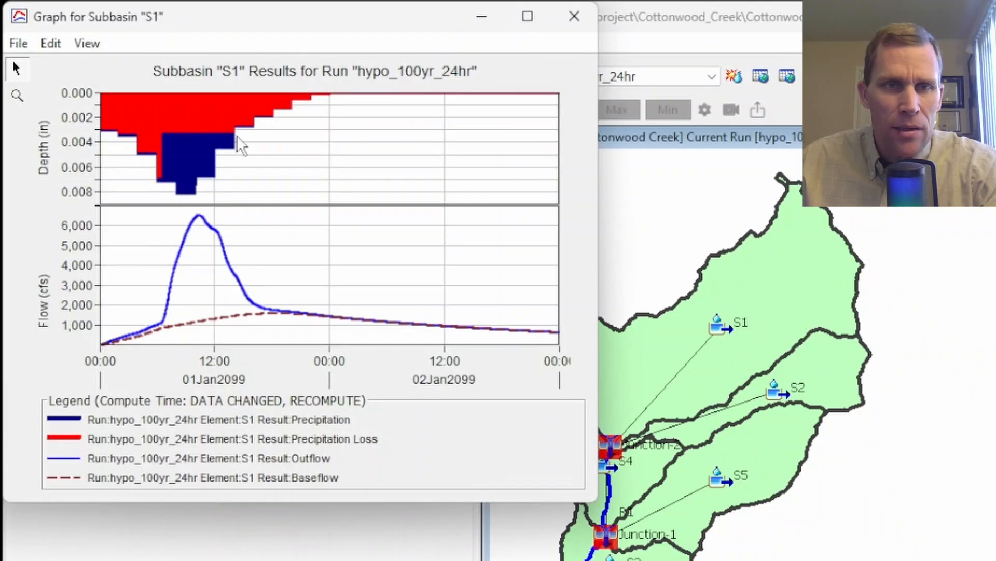
{"action": "left_click_drag", "start_coordinate": [271, 24], "coordinate": [331, 90]}
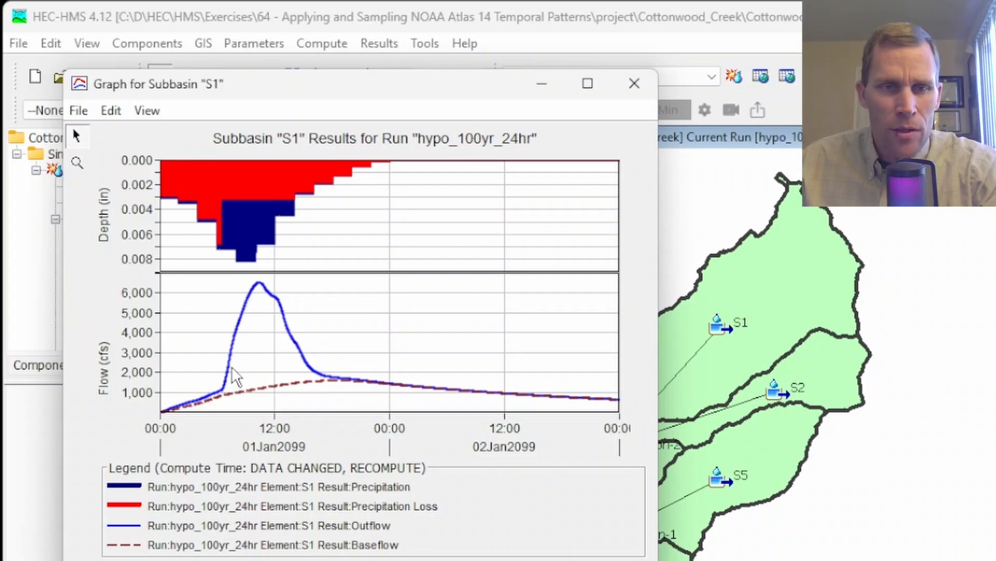
{"action": "left_click", "coordinate": [635, 84]}
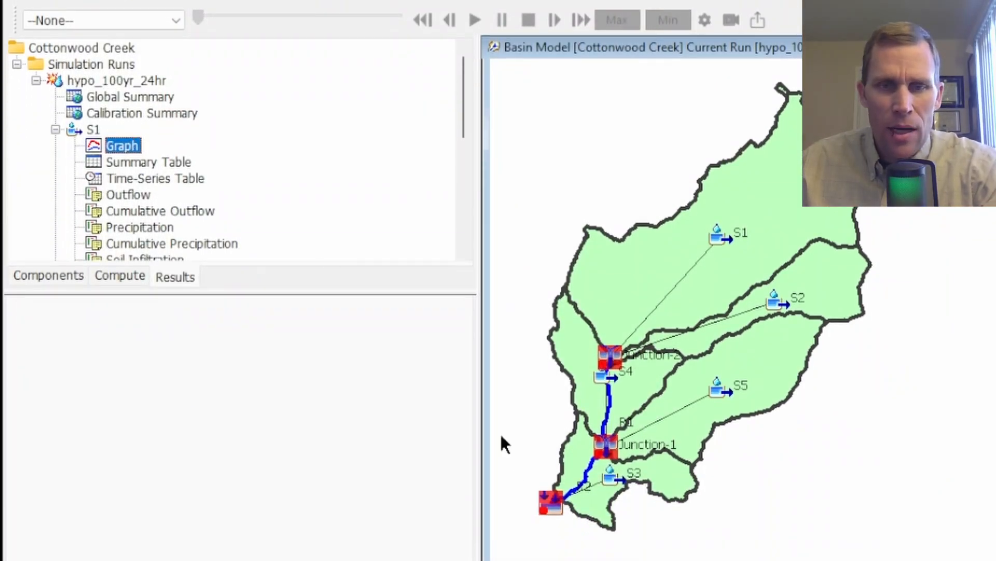
- View the hypo_100yr_24hr results graph for the Outlet sink from the basin map and examine its outflow hydrograph
{"action": "left_click", "coordinate": [554, 507]}
{"action": "left_click", "coordinate": [179, 275]}
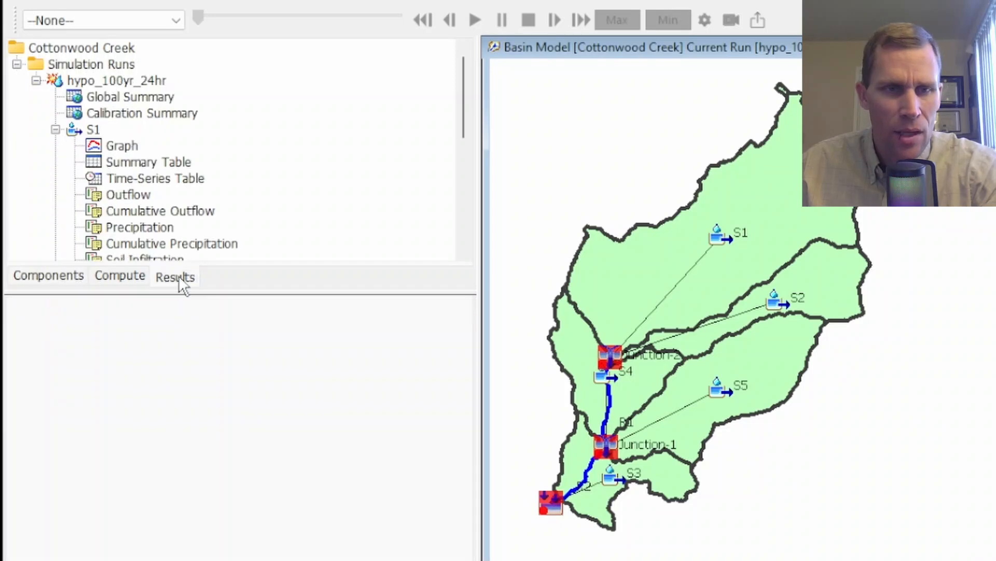
{"action": "left_click", "coordinate": [55, 130]}
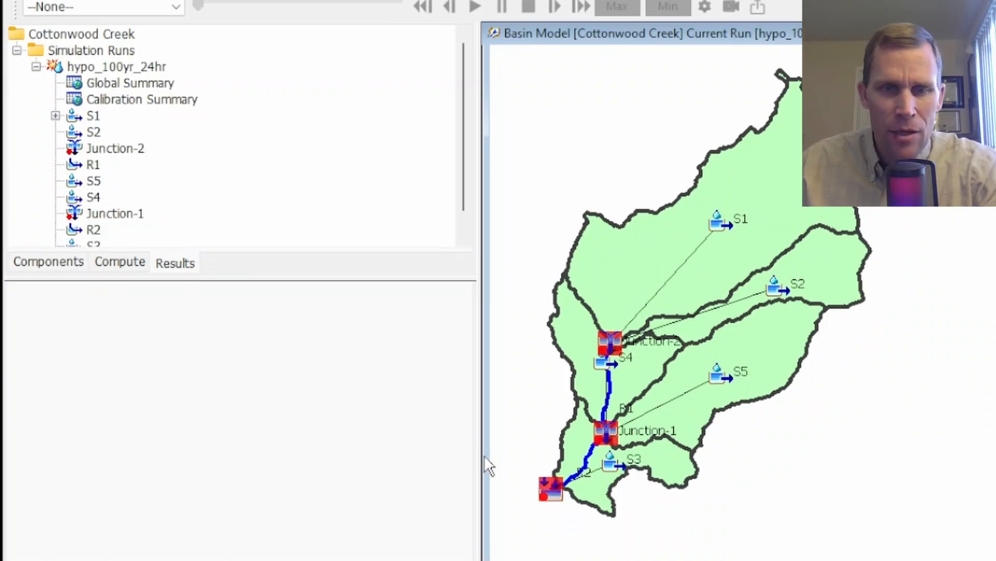
{"action": "right_click", "coordinate": [552, 501]}
{"action": "mouse_move", "coordinate": [618, 418]}
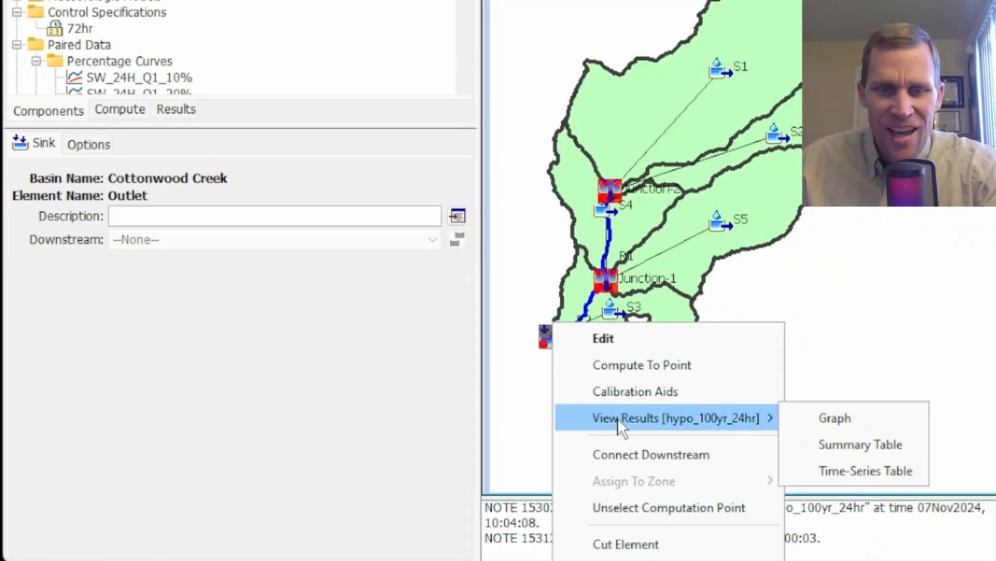
{"action": "left_click", "coordinate": [877, 418]}
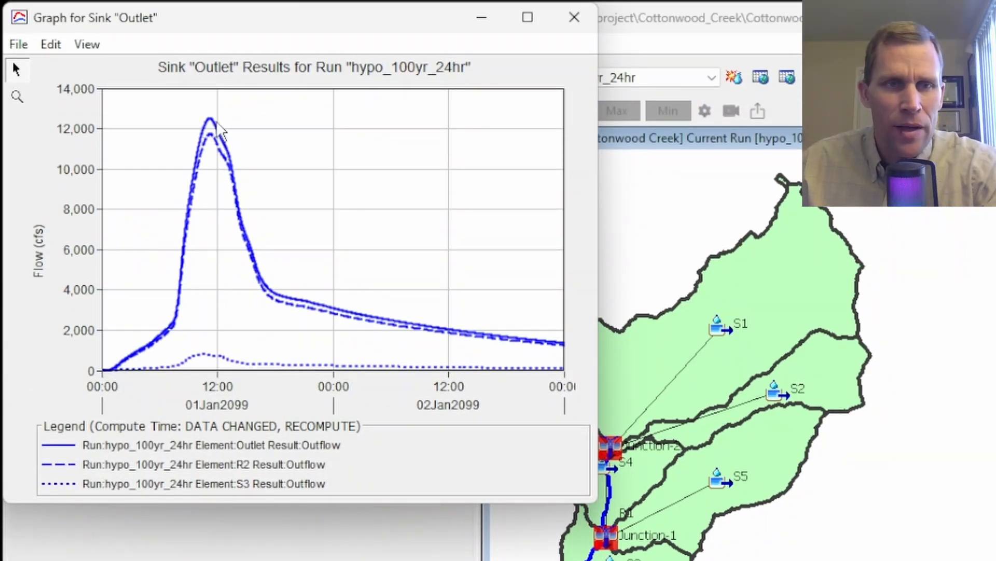
{"action": "left_click", "coordinate": [574, 18]}
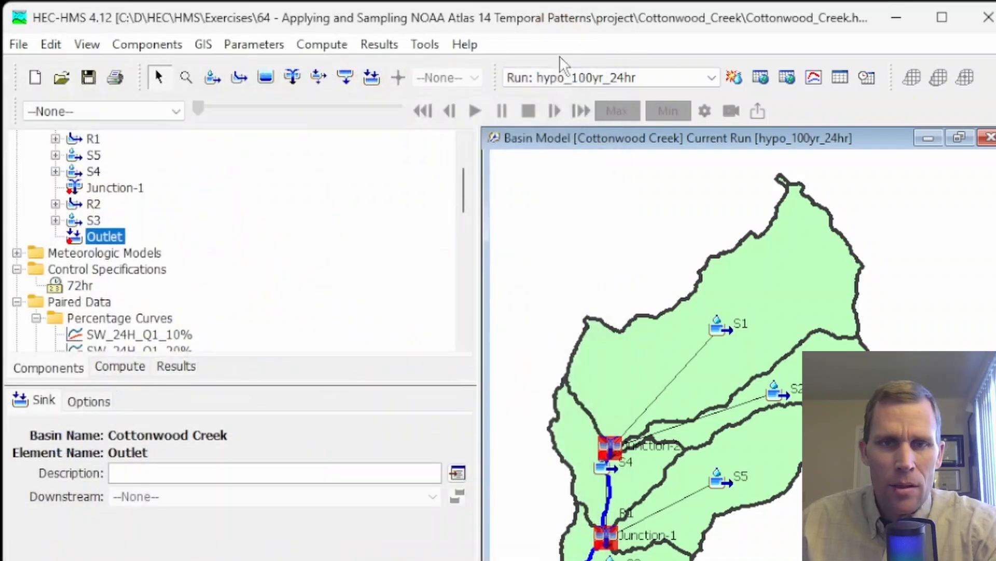
- Set Spatial Results to Yes for the hypo_100yr_24hr simulation run and recompute it
{"action": "left_click", "coordinate": [618, 367]}
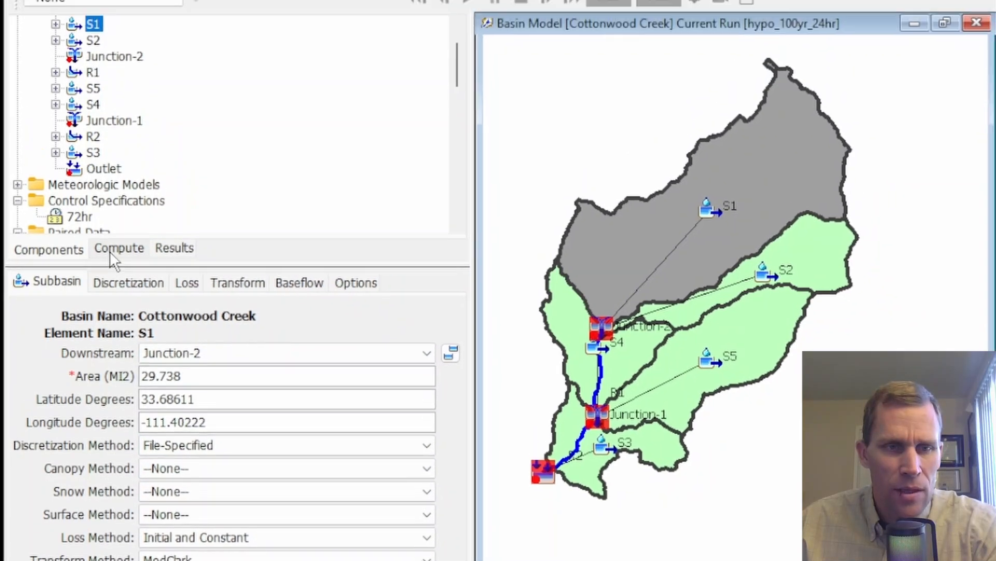
{"action": "left_click", "coordinate": [111, 249]}
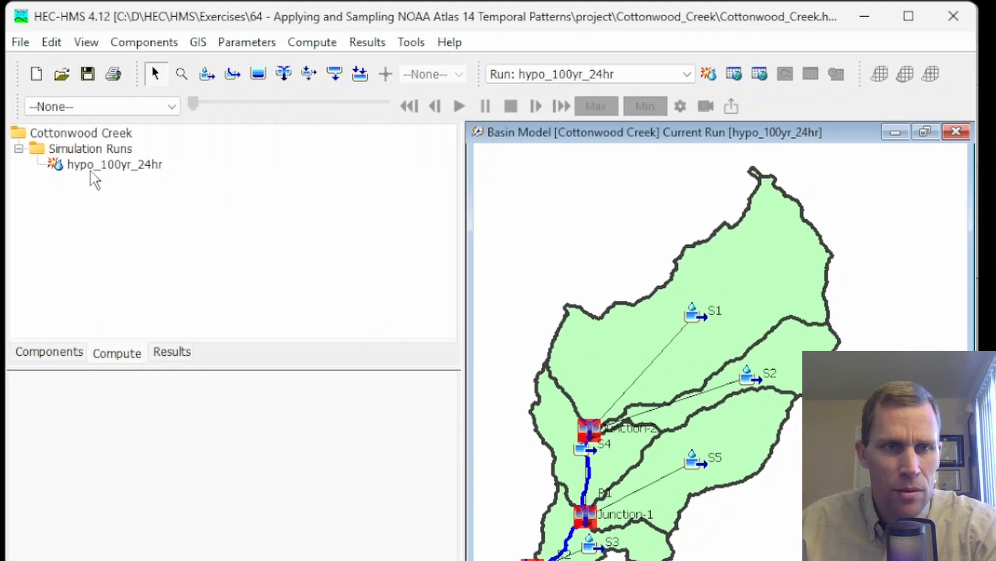
{"action": "left_click", "coordinate": [99, 164]}
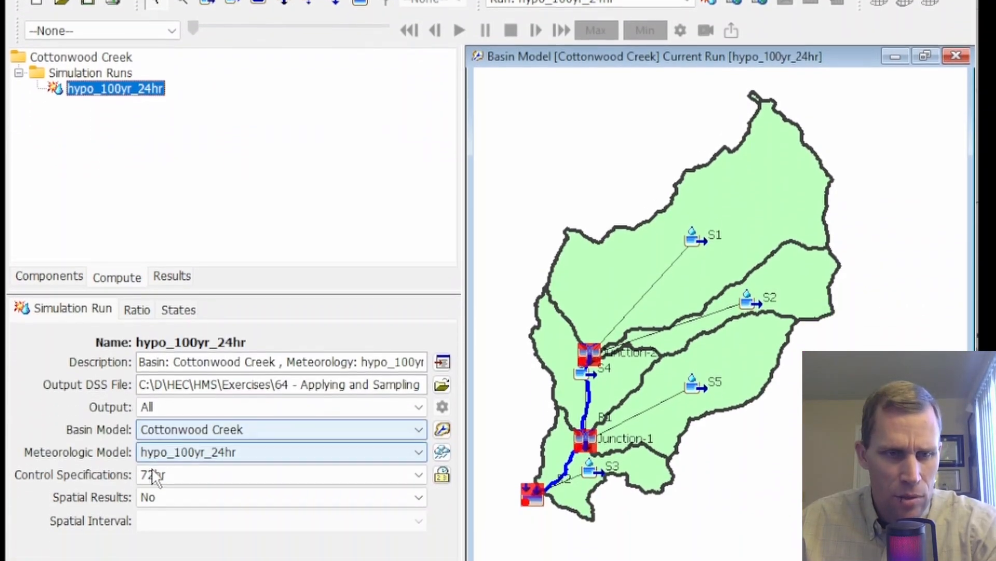
{"action": "left_click", "coordinate": [189, 460]}
{"action": "left_click", "coordinate": [188, 476]}
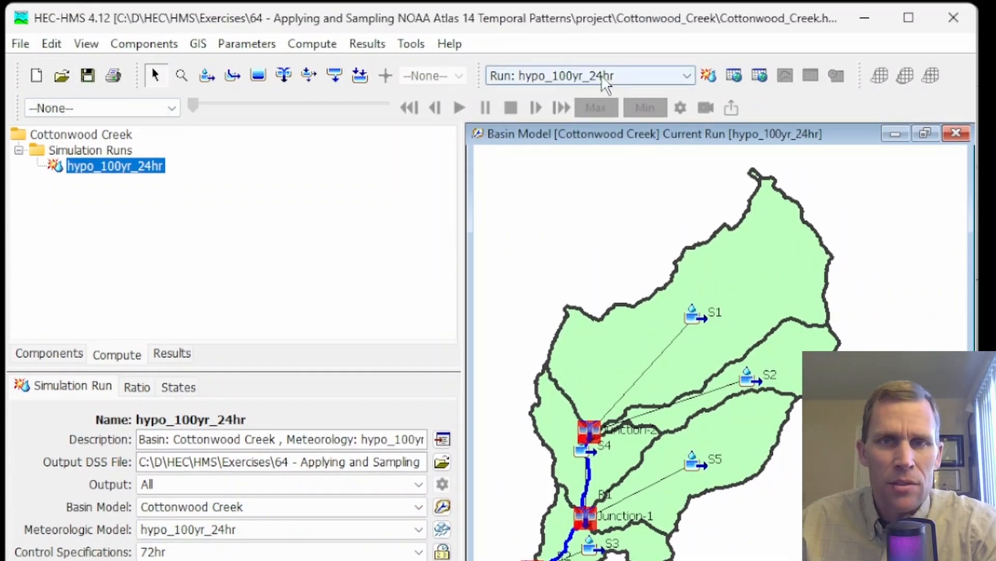
{"action": "left_click", "coordinate": [709, 76]}
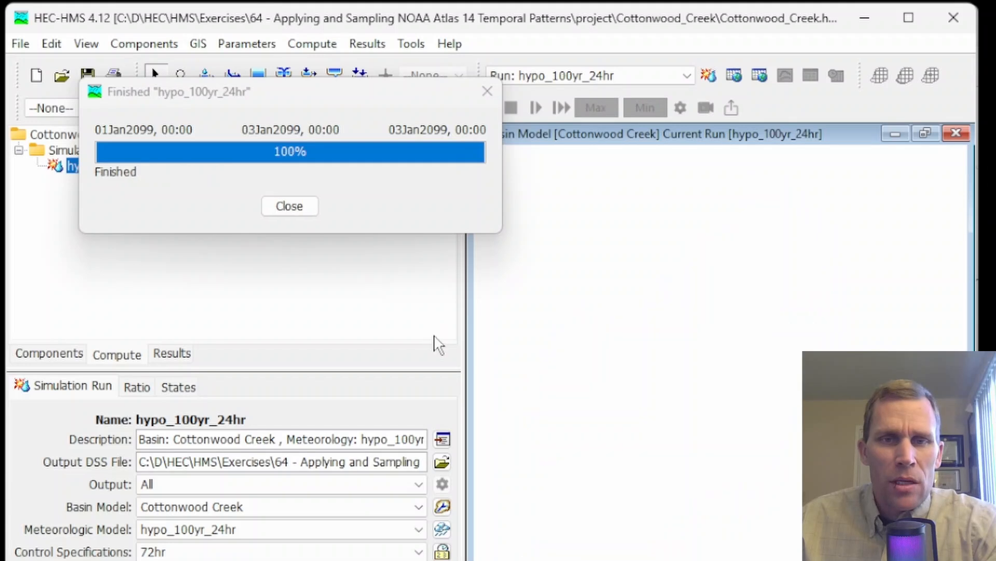
{"action": "left_click", "coordinate": [289, 206]}
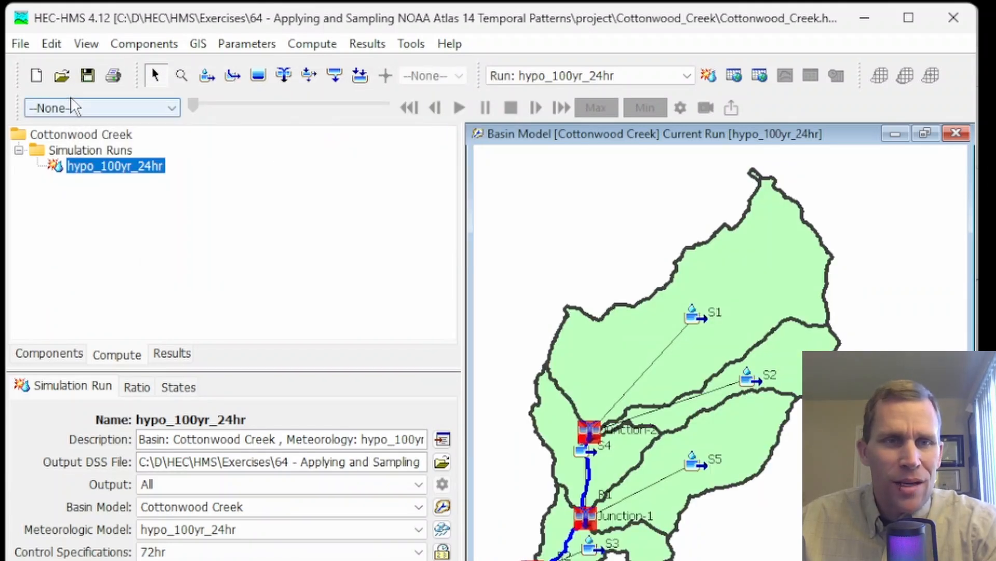
- Display Incremental Precipitation as the spatial result on the basin map and process the required animation tiles
{"action": "left_click", "coordinate": [78, 109]}
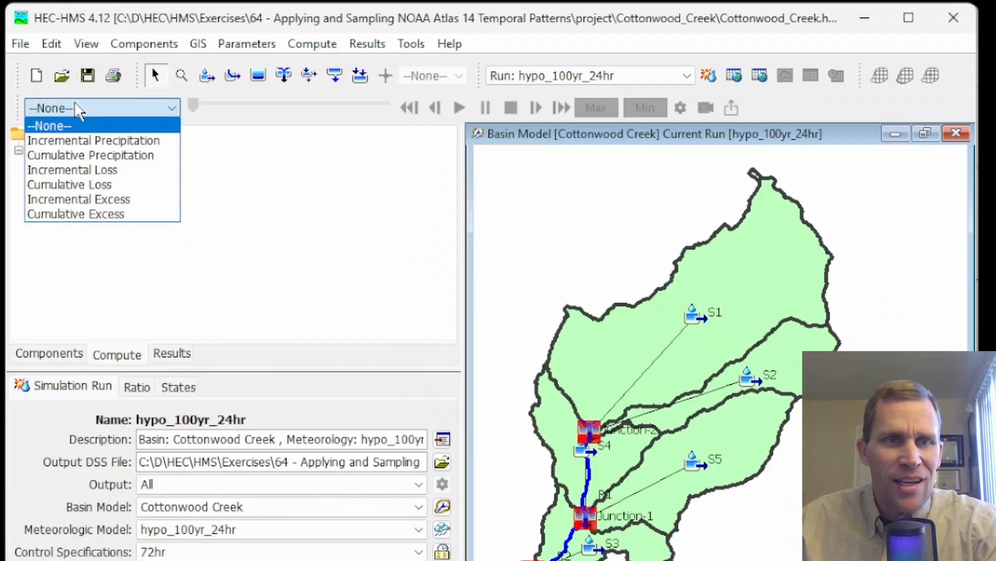
{"action": "left_click", "coordinate": [91, 141]}
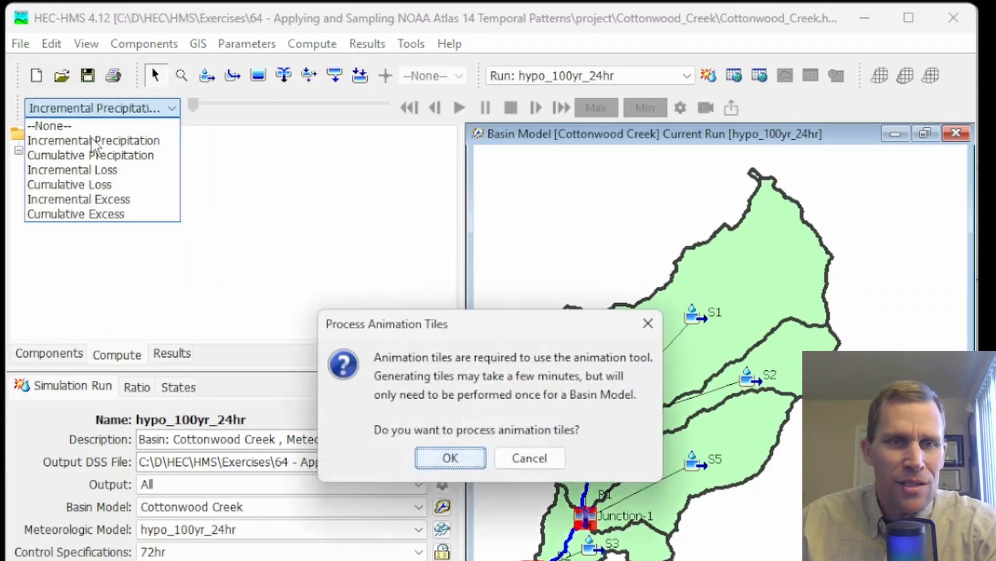
{"action": "left_click", "coordinate": [459, 453]}
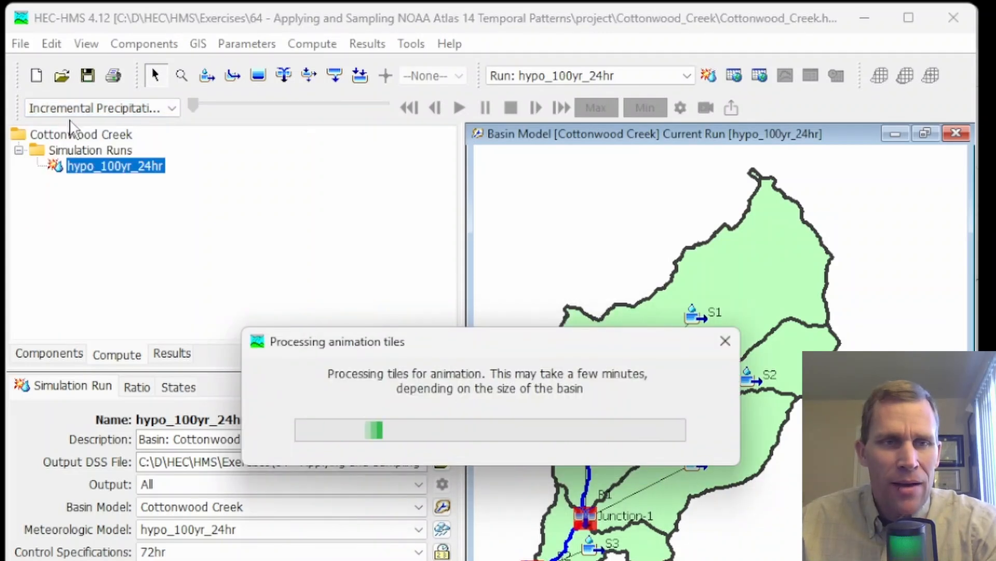
- Check that the Spatial Results toolbar is enabled and hide the 2D toolbar
{"action": "left_click", "coordinate": [86, 44]}
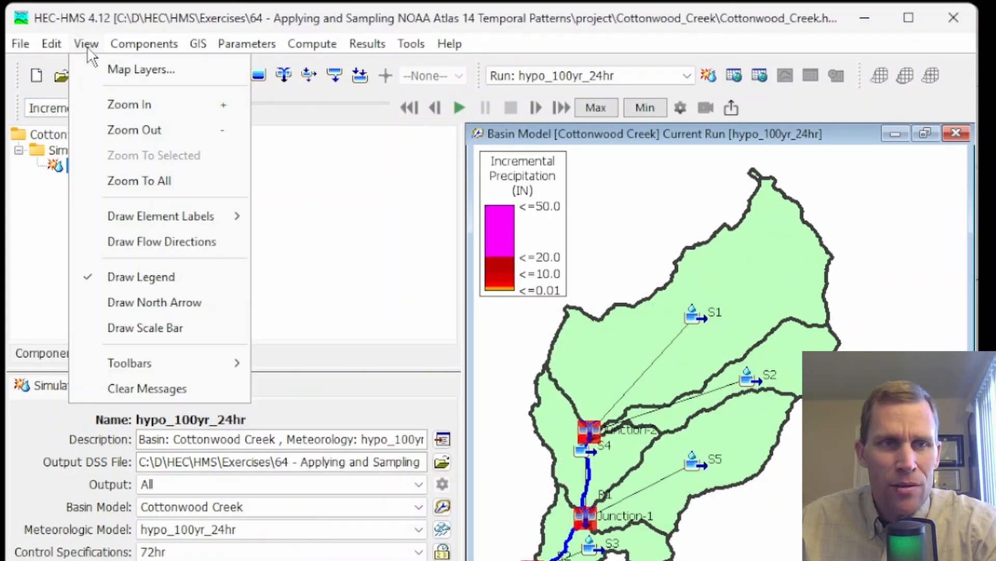
{"action": "mouse_move", "coordinate": [164, 358]}
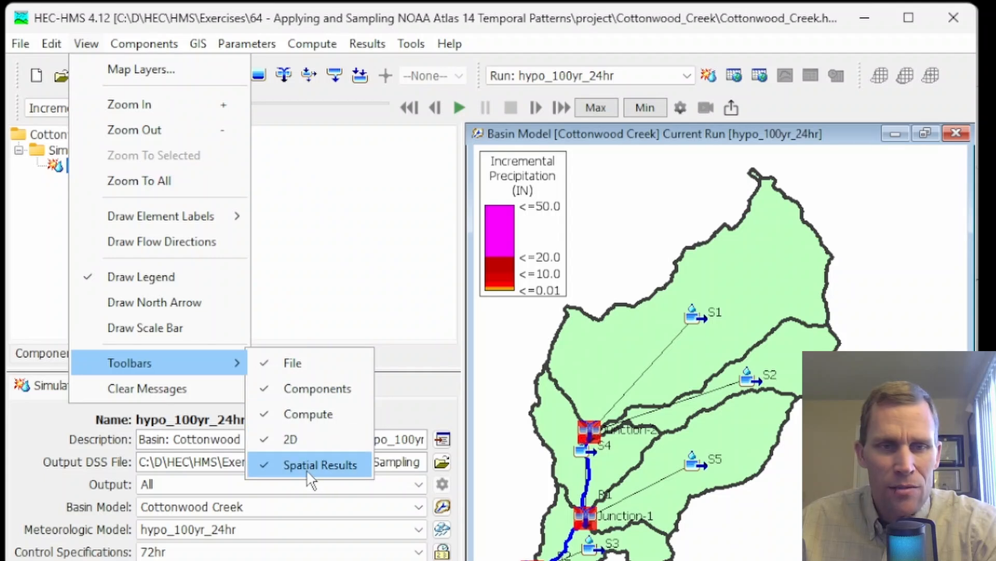
{"action": "left_click", "coordinate": [303, 443]}
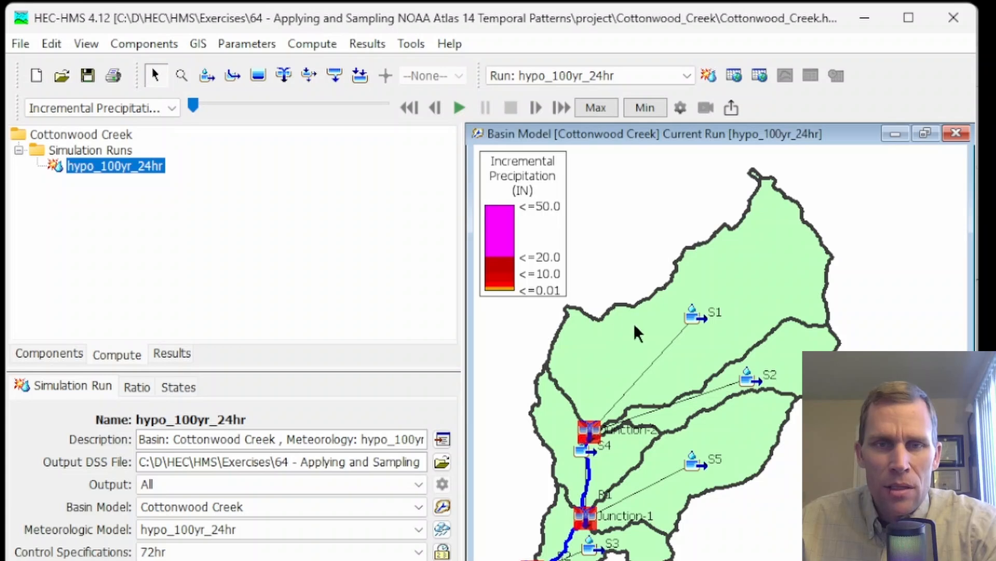
- Plot and compare the incremental precipitation graphs of subbasins S1 and S3 from the basin map
{"action": "right_click", "coordinate": [640, 334]}
{"action": "left_click", "coordinate": [659, 350]}
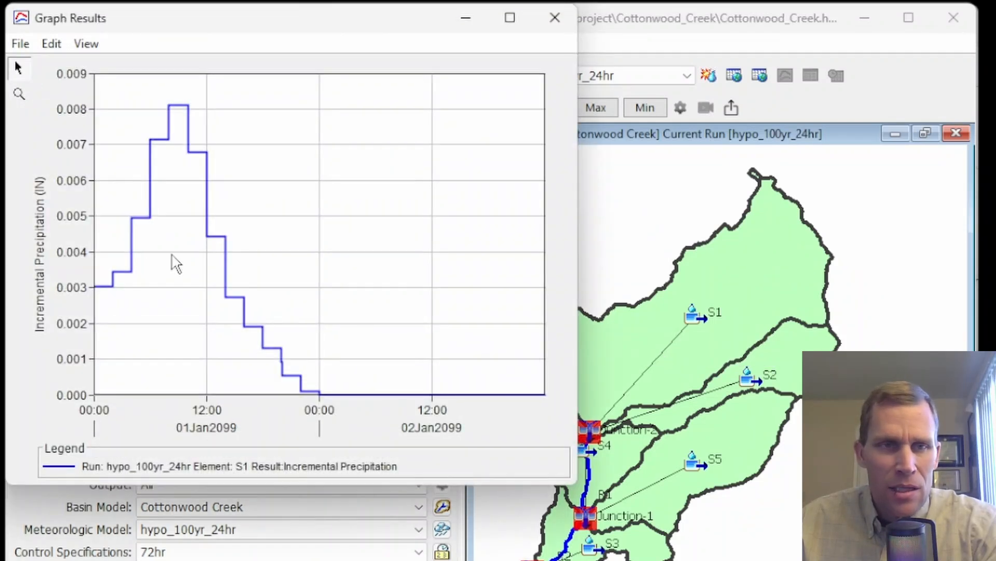
{"action": "left_click", "coordinate": [554, 18]}
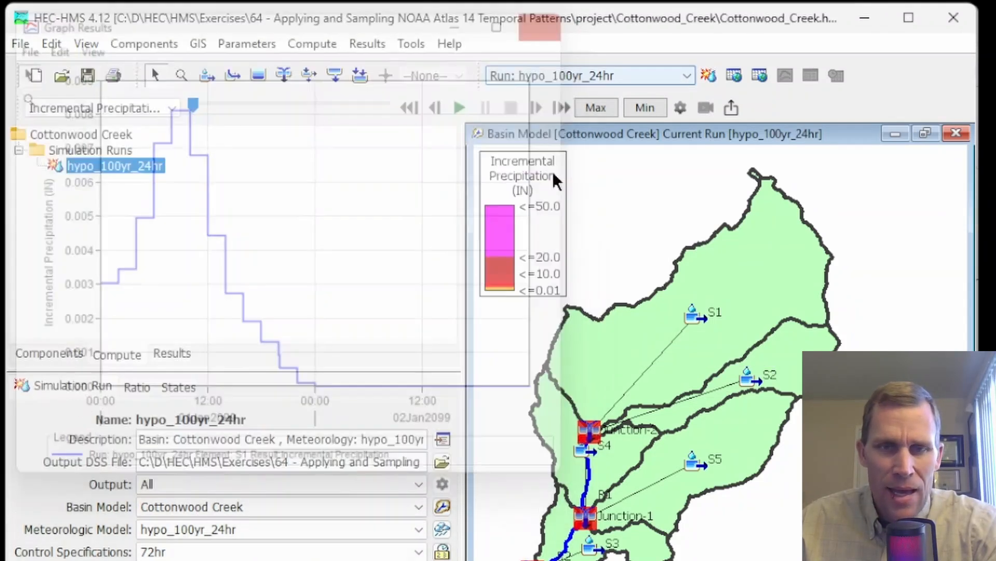
{"action": "right_click", "coordinate": [803, 254]}
{"action": "left_click", "coordinate": [822, 269]}
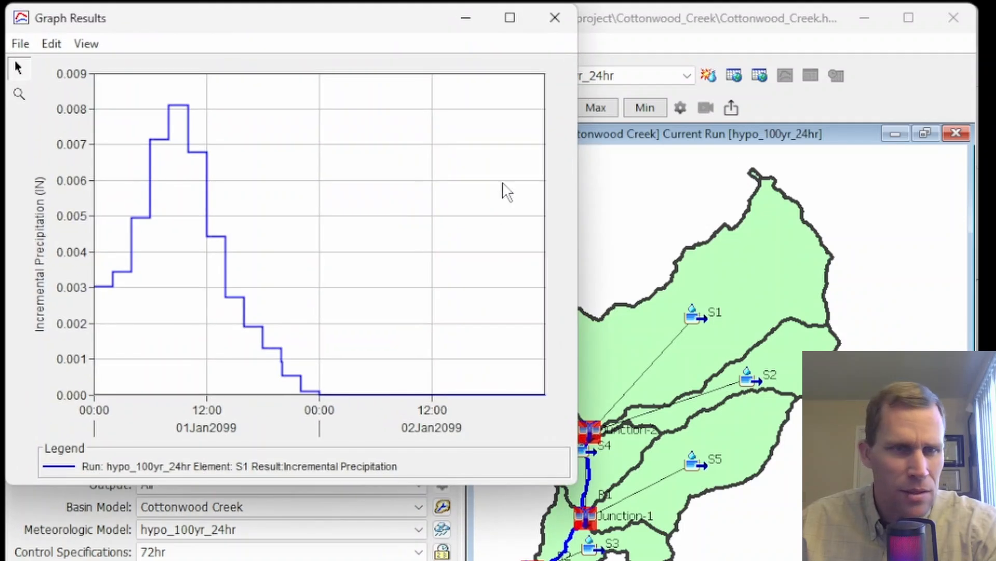
{"action": "left_click", "coordinate": [559, 15]}
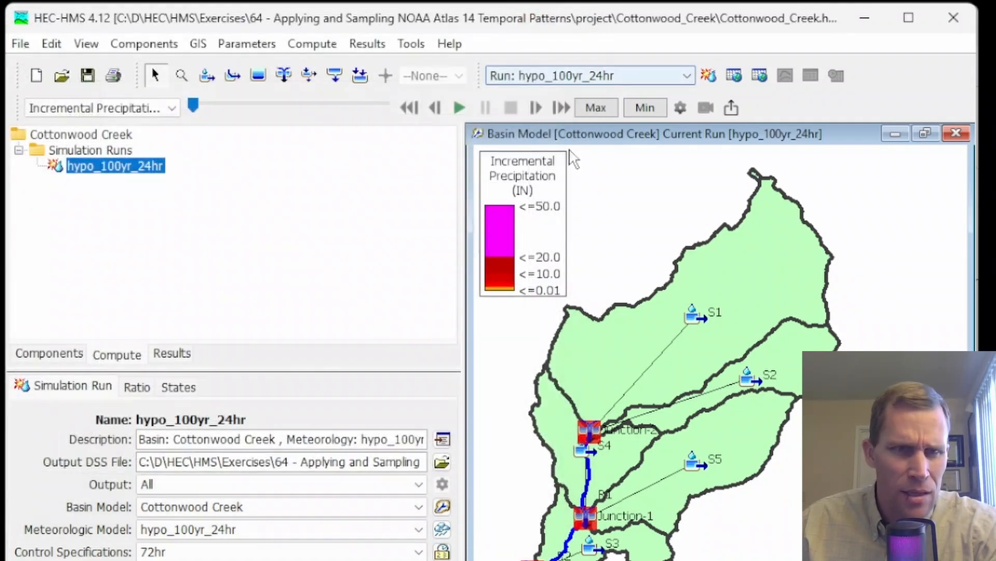
{"action": "right_click", "coordinate": [649, 540]}
{"action": "left_click", "coordinate": [677, 553]}
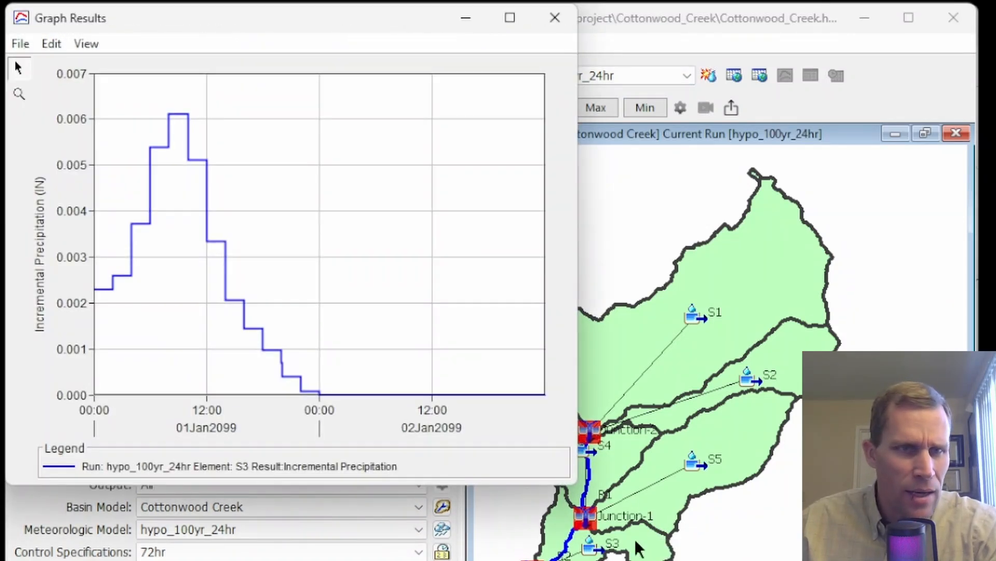
{"action": "left_click", "coordinate": [554, 17]}
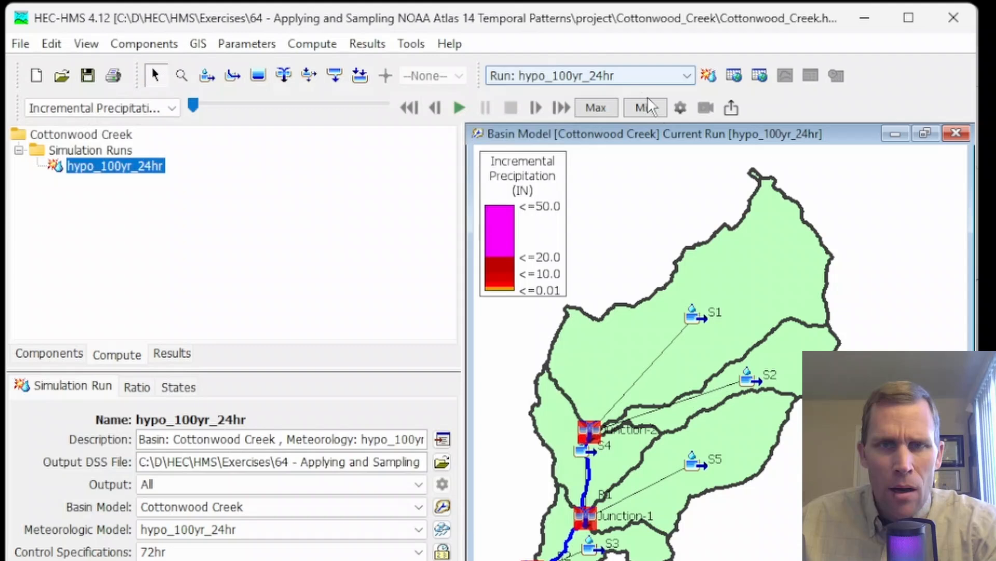
- Set the spatial results animation's playback frame rate to 100
{"action": "left_click", "coordinate": [678, 108]}
{"action": "left_click_drag", "start_coordinate": [170, 194], "coordinate": [207, 201]}
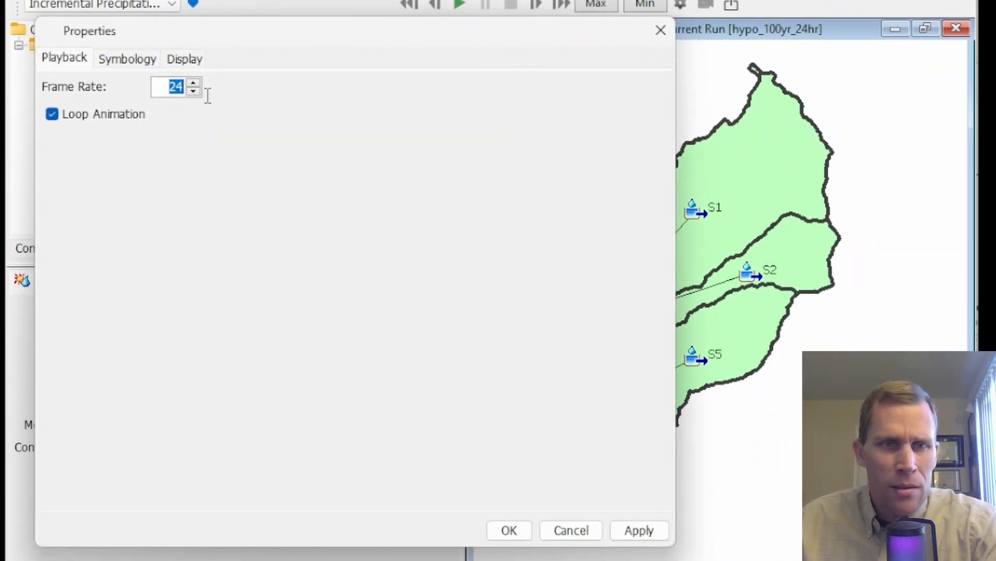
{"action": "type", "text": "100"}
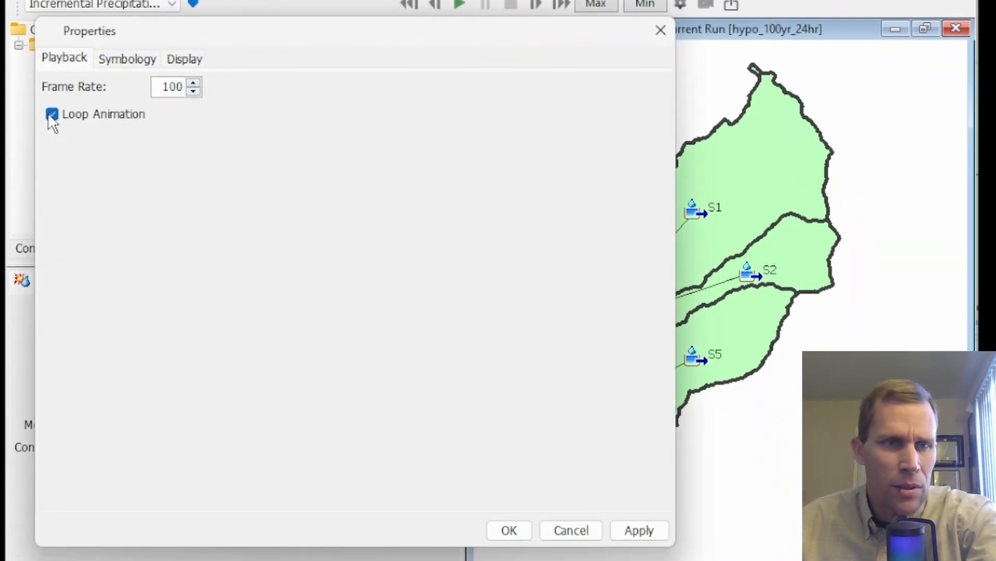
- Switch the incremental precipitation symbology to Stretch with a maximum of 0.01 and apply the animation properties
{"action": "left_click", "coordinate": [120, 59]}
{"action": "left_click", "coordinate": [229, 86]}
{"action": "left_click", "coordinate": [228, 121]}
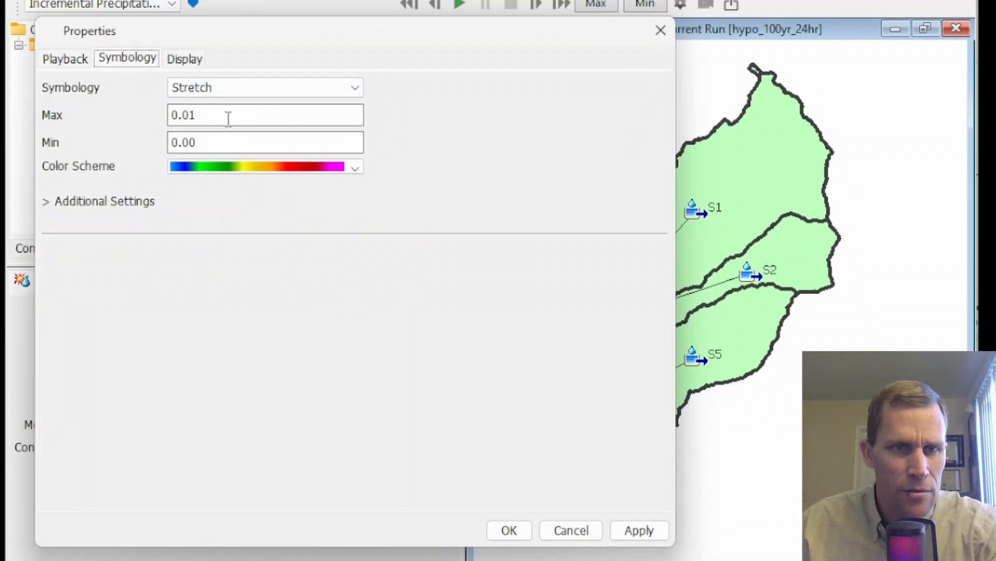
{"action": "left_click", "coordinate": [229, 117]}
{"action": "left_click", "coordinate": [403, 115]}
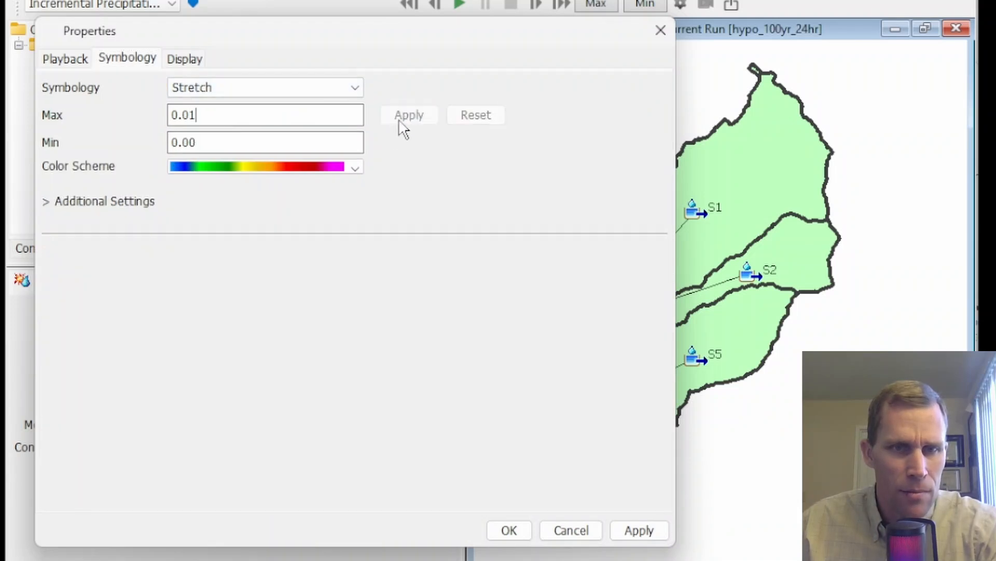
{"action": "left_click", "coordinate": [636, 528]}
{"action": "left_click", "coordinate": [508, 530]}
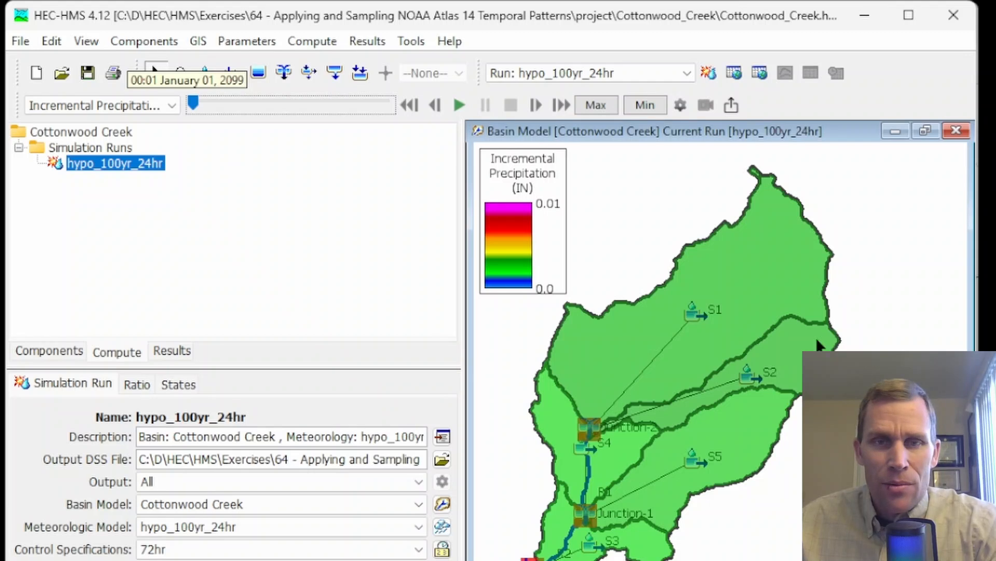
- Play the incremental precipitation animation, move it to 20:18 January 01, 2099, and save the project
{"action": "left_click", "coordinate": [705, 106]}
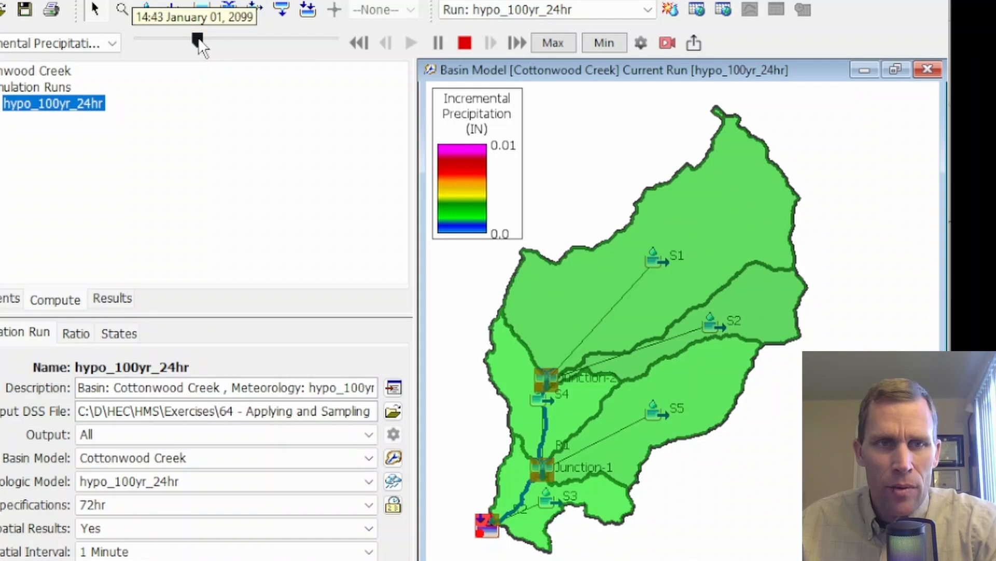
{"action": "left_click_drag", "start_coordinate": [199, 43], "coordinate": [222, 38]}
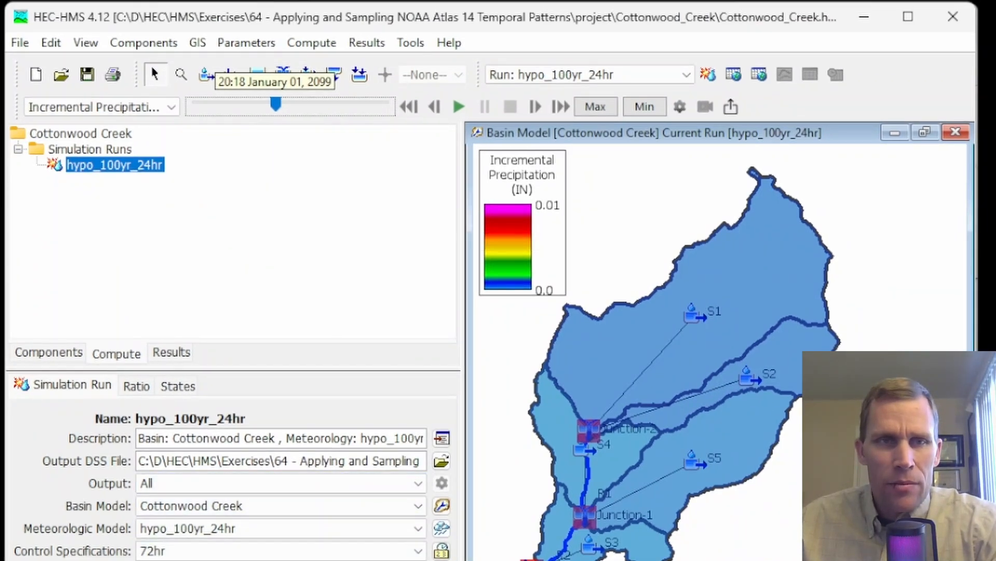
{"action": "left_click", "coordinate": [89, 77]}
- Switch to the browser and open the Sampling NOAA Atlas 14 Temporal Patterns tutorial from the Flow Frequency Simulation Options in HEC-HMS page
{"action": "key", "text": "alt+Tab"}
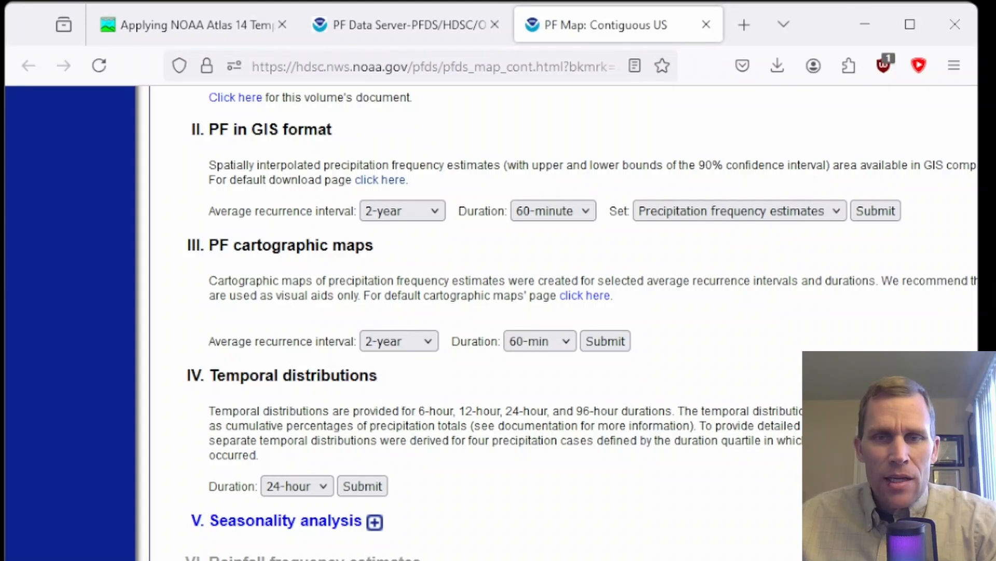
{"action": "left_click", "coordinate": [199, 4]}
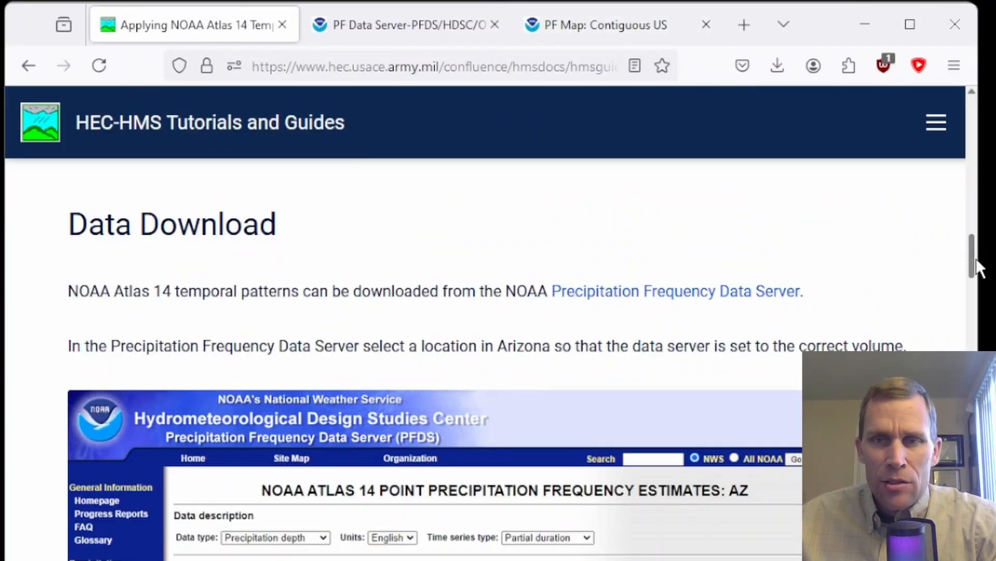
{"action": "left_click_drag", "start_coordinate": [974, 267], "coordinate": [974, 103]}
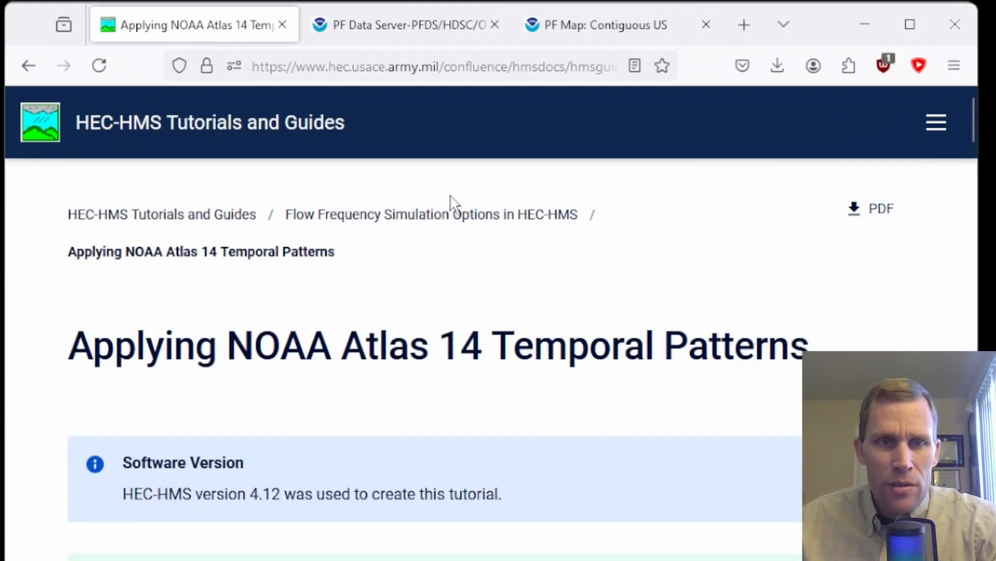
{"action": "left_click", "coordinate": [411, 221]}
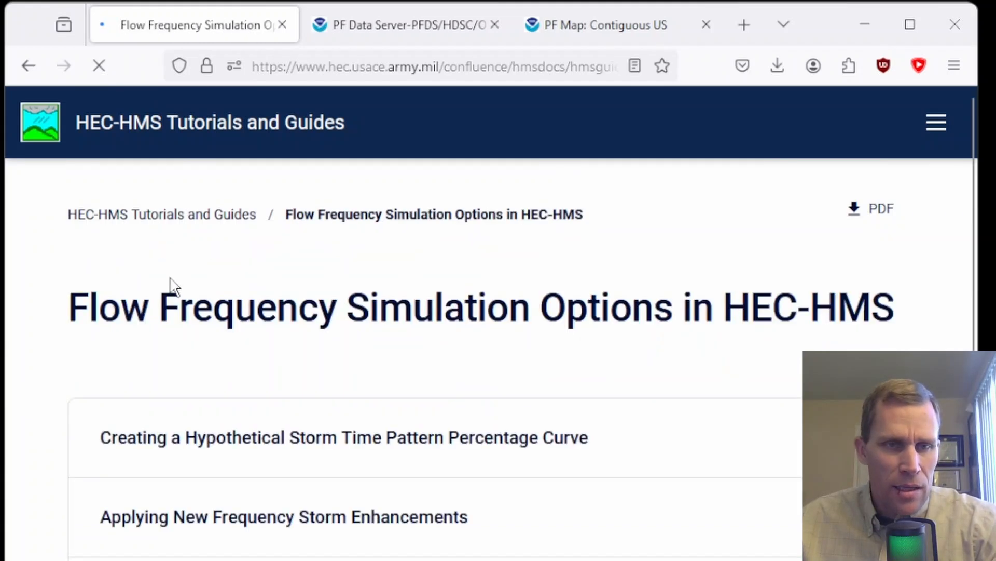
{"action": "scroll", "coordinate": [460, 429], "scroll_direction": "down", "scroll_amount": 5}
{"action": "scroll", "coordinate": [459, 428], "scroll_direction": "down", "scroll_amount": 3}
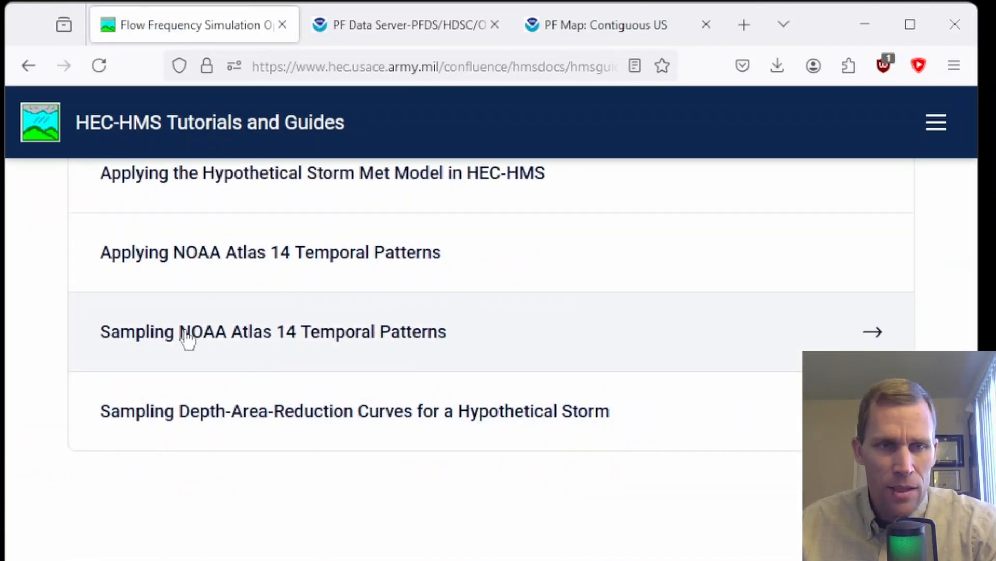
{"action": "left_click", "coordinate": [334, 337]}
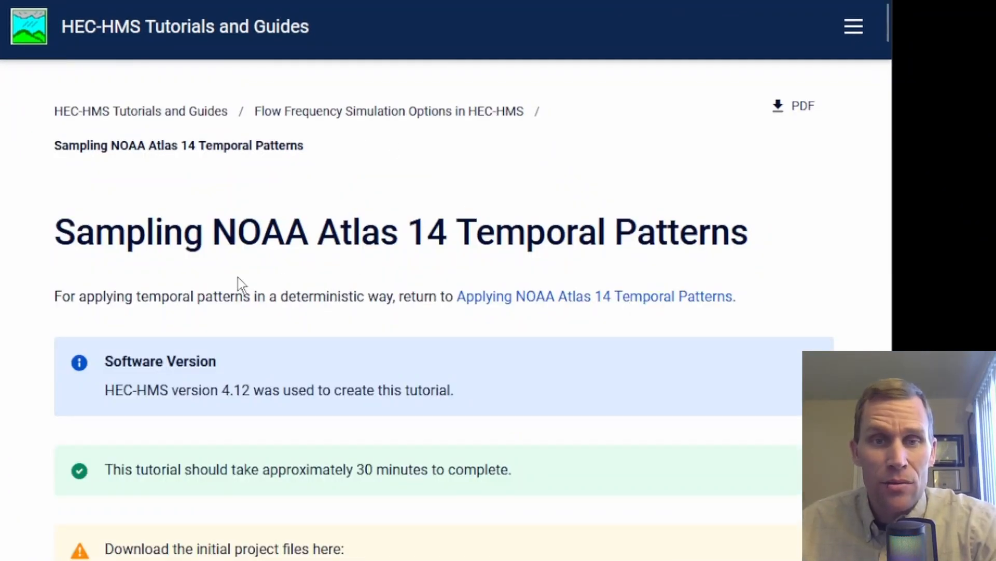
- Read through the sampling tutorial's project file download, study area and Create a Parameter Value Sample sections
{"action": "scroll", "coordinate": [522, 391], "scroll_direction": "down", "scroll_amount": 2}
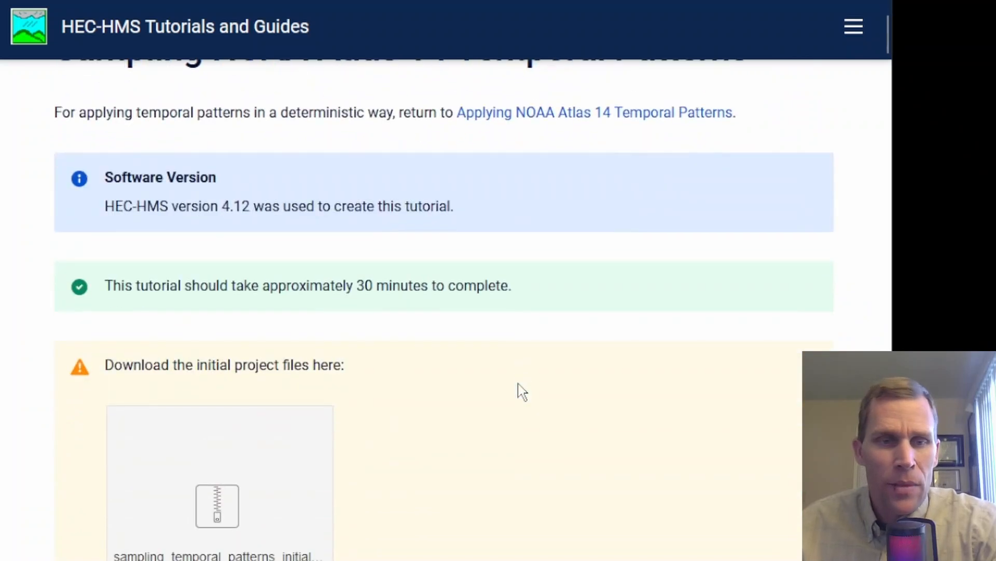
{"action": "scroll", "coordinate": [519, 391], "scroll_direction": "up", "scroll_amount": 1}
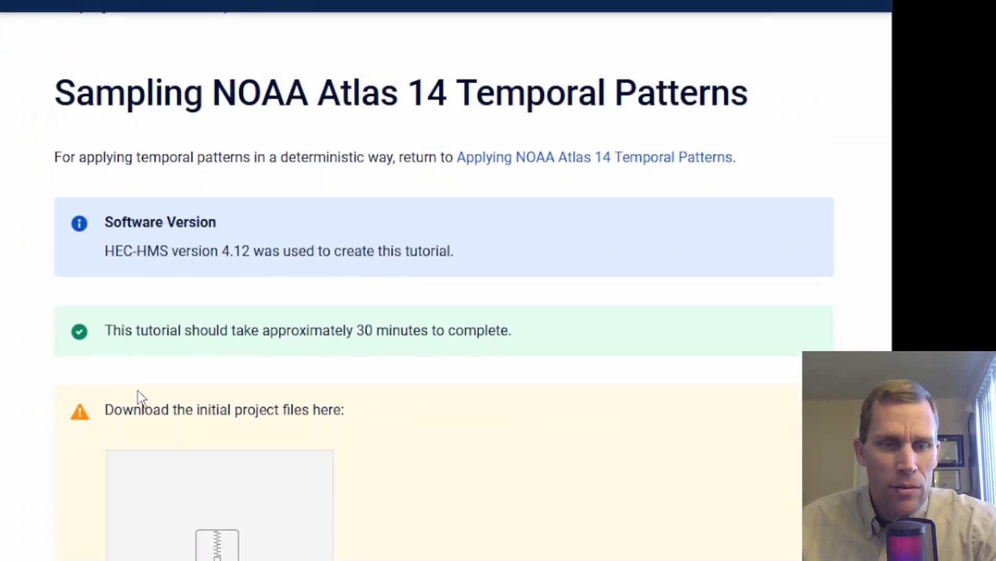
{"action": "scroll", "coordinate": [372, 416], "scroll_direction": "down", "scroll_amount": 2}
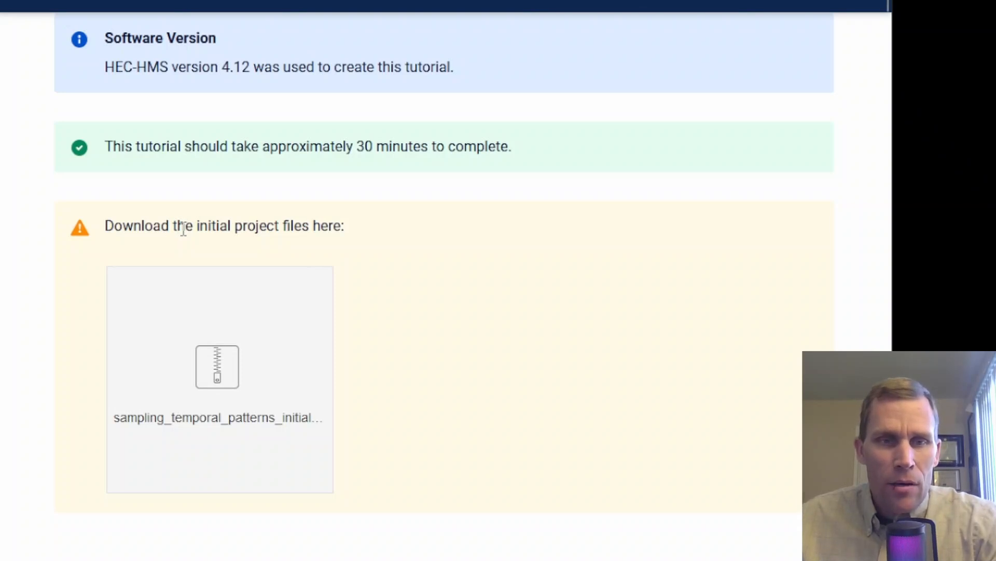
{"action": "scroll", "coordinate": [184, 231], "scroll_direction": "down", "scroll_amount": 10}
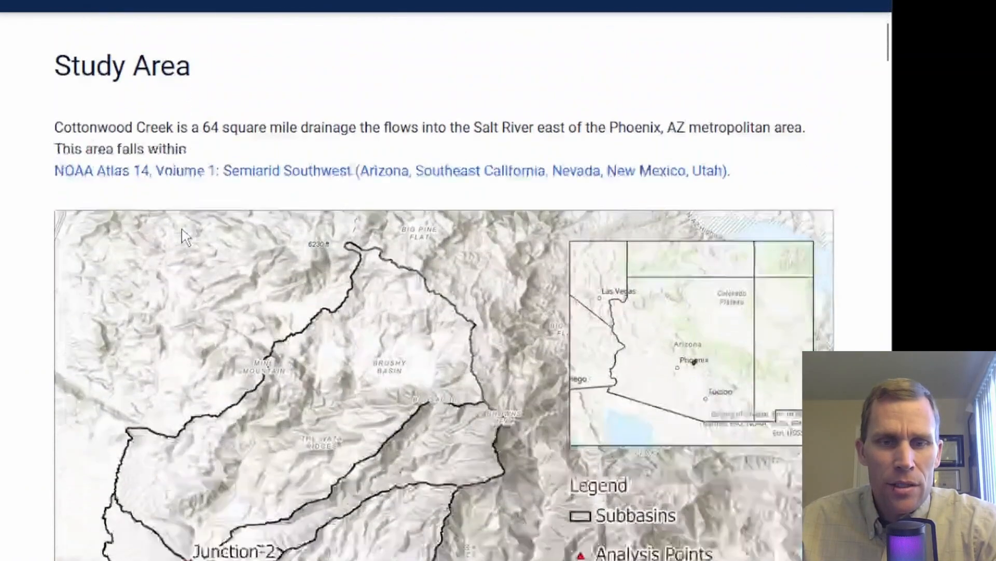
{"action": "scroll", "coordinate": [184, 236], "scroll_direction": "down", "scroll_amount": 7}
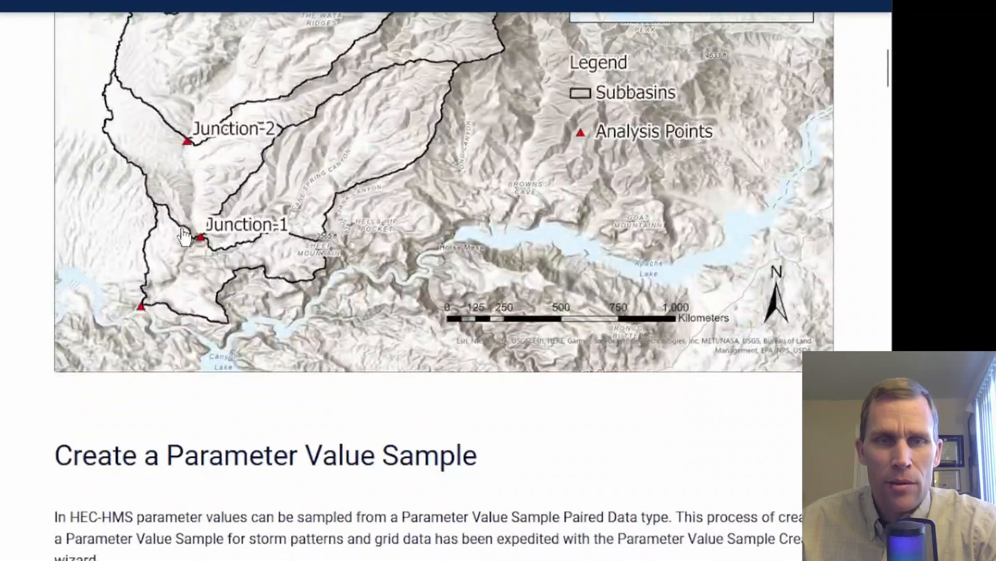
{"action": "scroll", "coordinate": [184, 236], "scroll_direction": "down", "scroll_amount": 5}
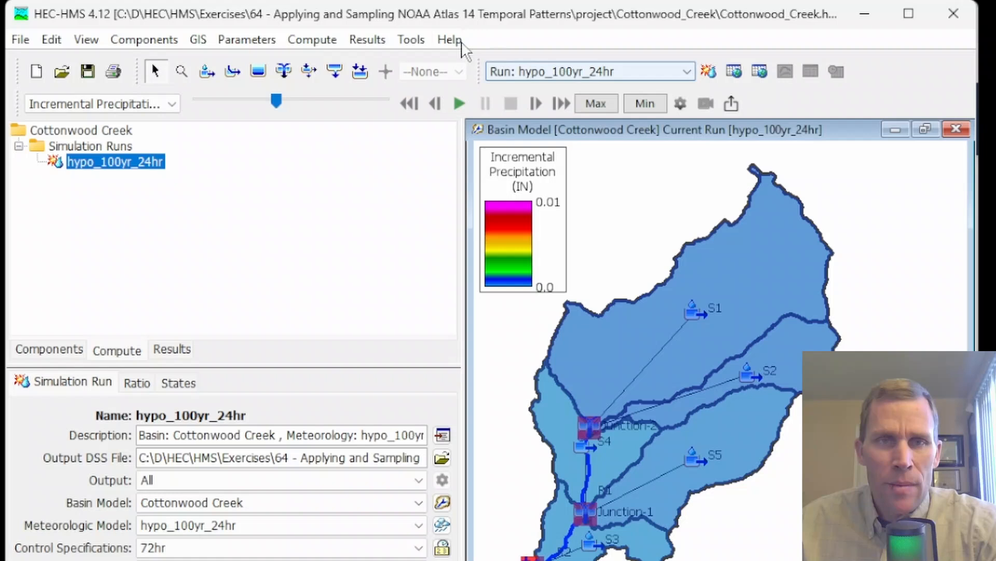
{"action": "left_click", "coordinate": [410, 40]}
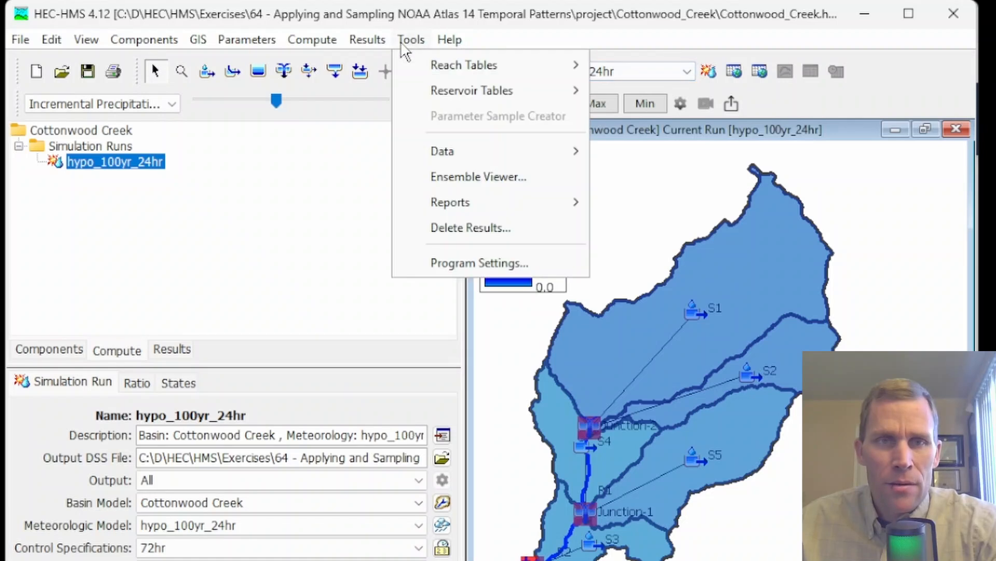
{"action": "mouse_move", "coordinate": [500, 154]}
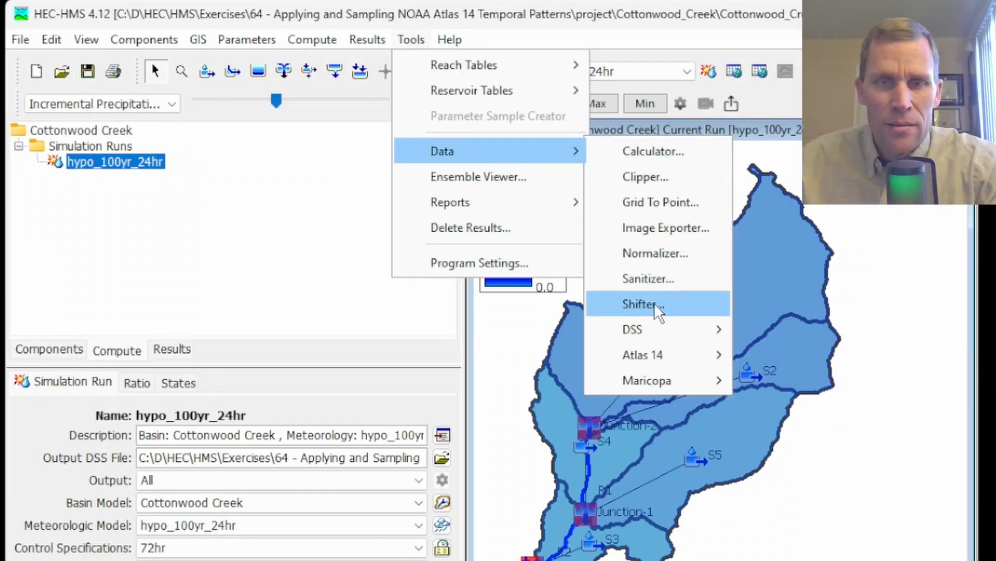
{"action": "mouse_move", "coordinate": [675, 362]}
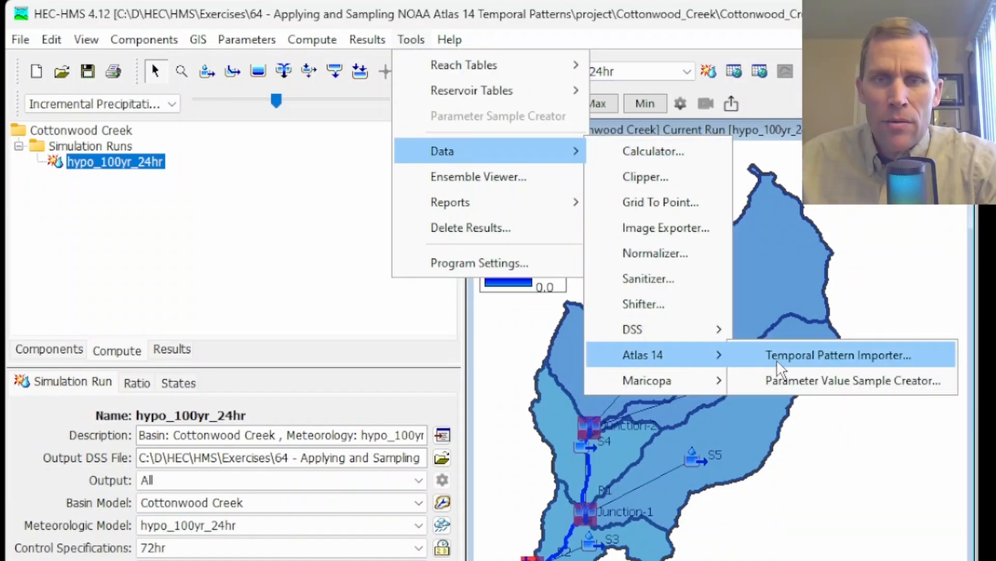
{"action": "left_click", "coordinate": [874, 390]}
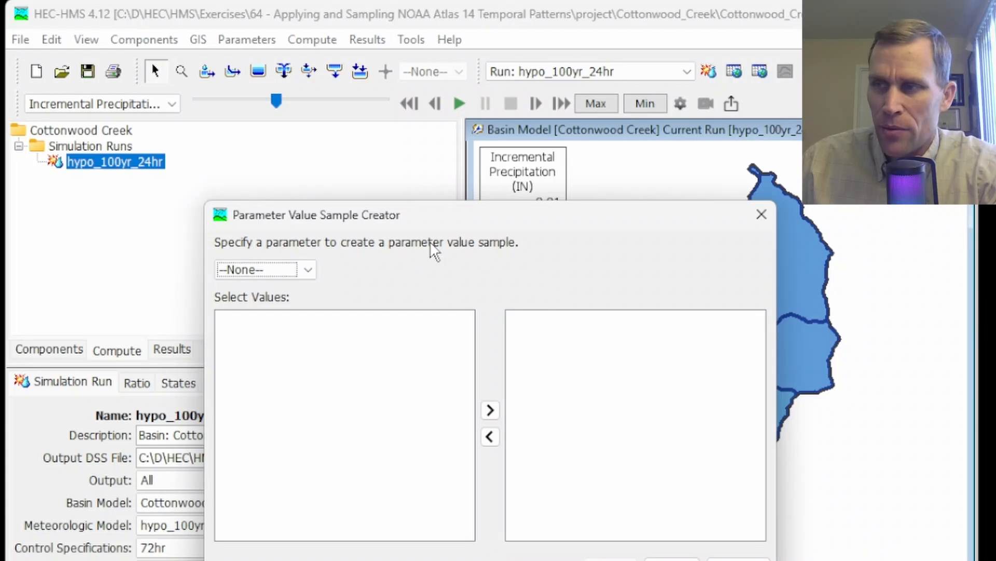
{"action": "left_click", "coordinate": [761, 214]}
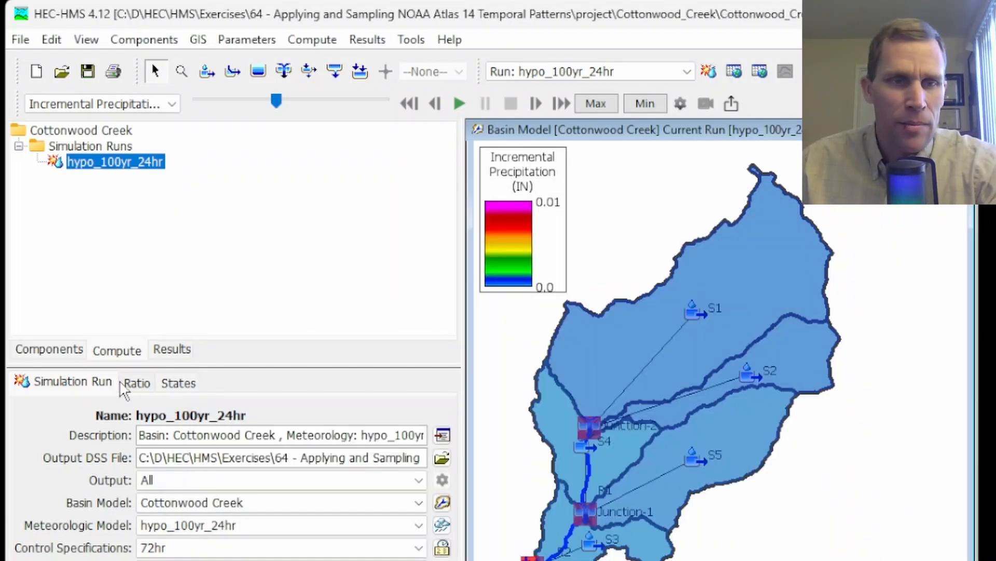
- Show the project's components and set the basin map's spatial results variable to None
{"action": "left_click", "coordinate": [48, 349]}
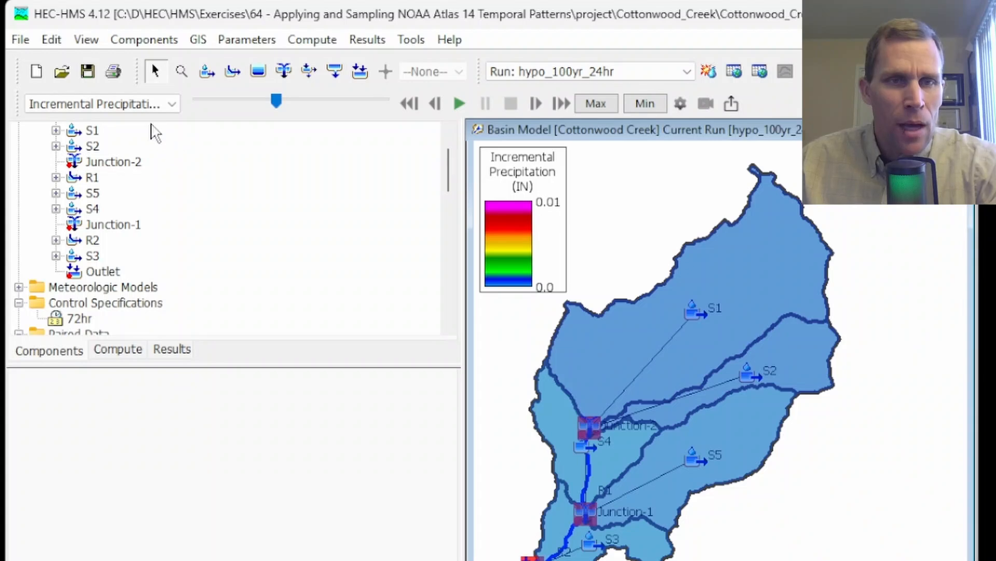
{"action": "left_click", "coordinate": [174, 105]}
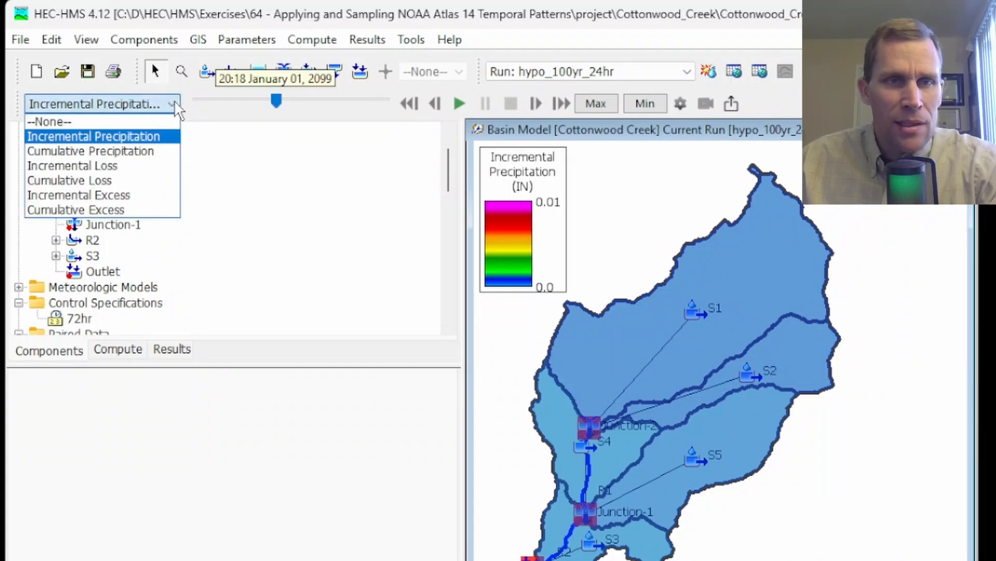
{"action": "left_click", "coordinate": [101, 123]}
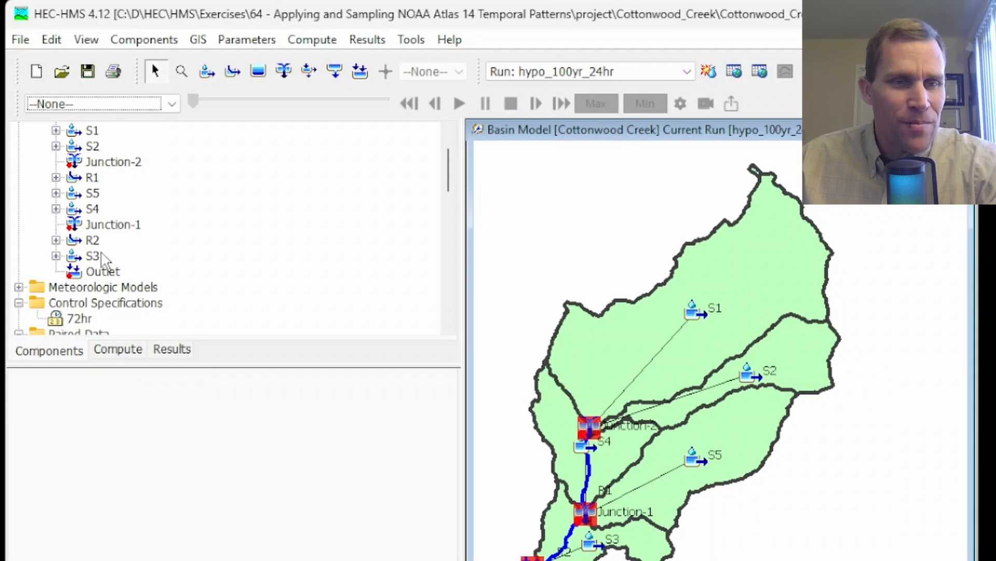
- Collapse the Basin Models and Percentage Curves folders in the Cottonwood Creek component tree
{"action": "scroll", "coordinate": [104, 260], "scroll_direction": "up", "scroll_amount": 1}
{"action": "left_click", "coordinate": [18, 147]}
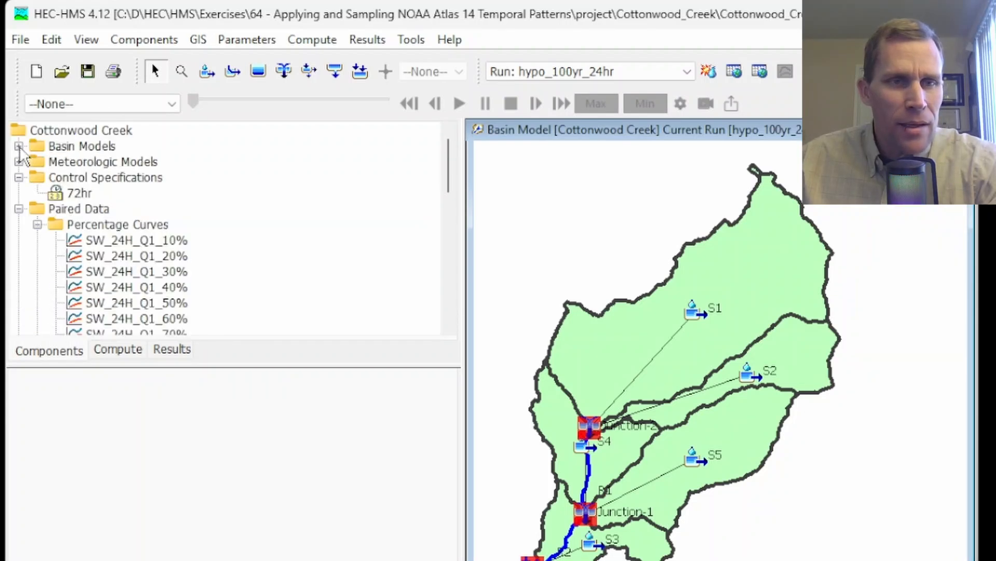
{"action": "left_click", "coordinate": [19, 208]}
{"action": "left_click", "coordinate": [19, 209]}
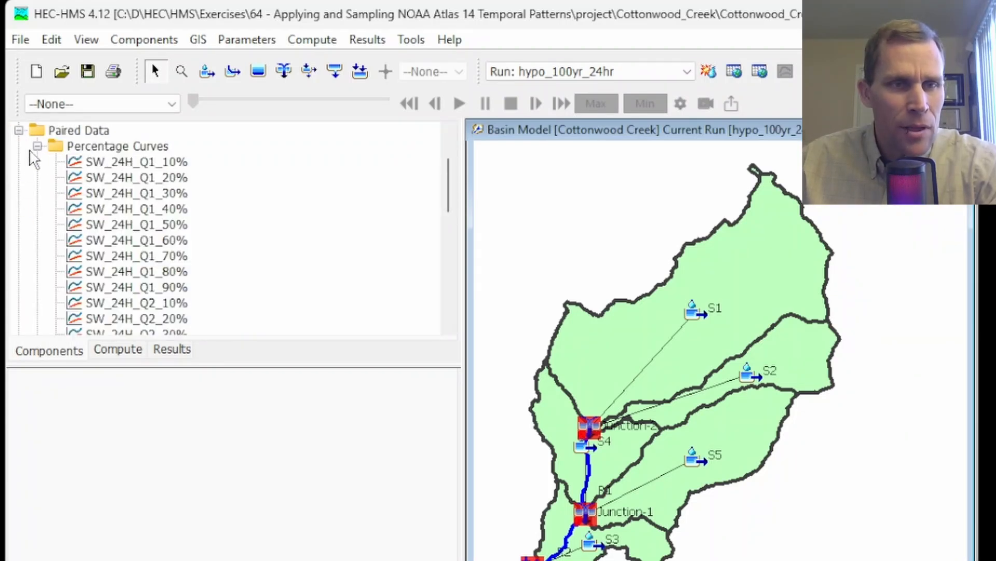
{"action": "left_click", "coordinate": [38, 146]}
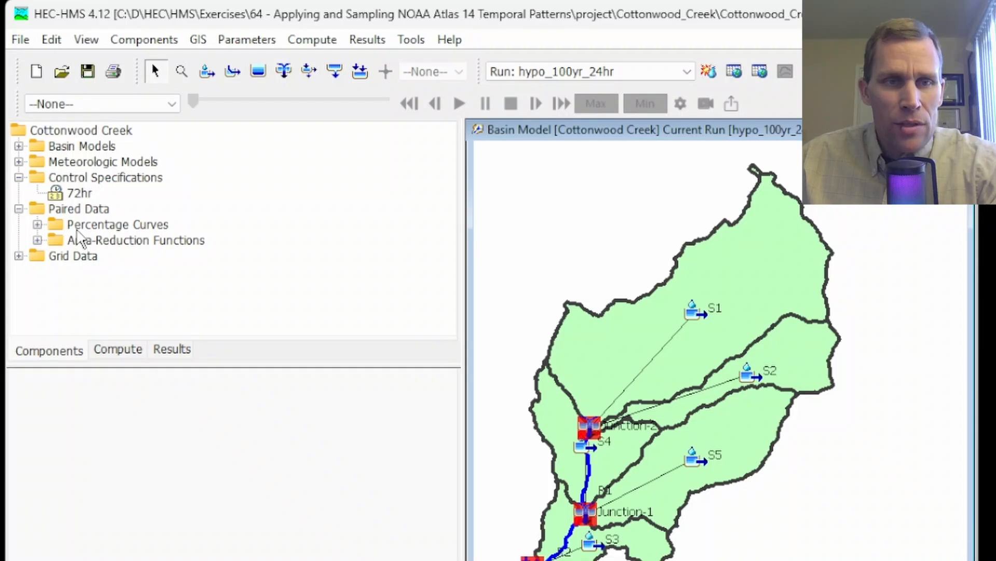
{"action": "left_click", "coordinate": [37, 225]}
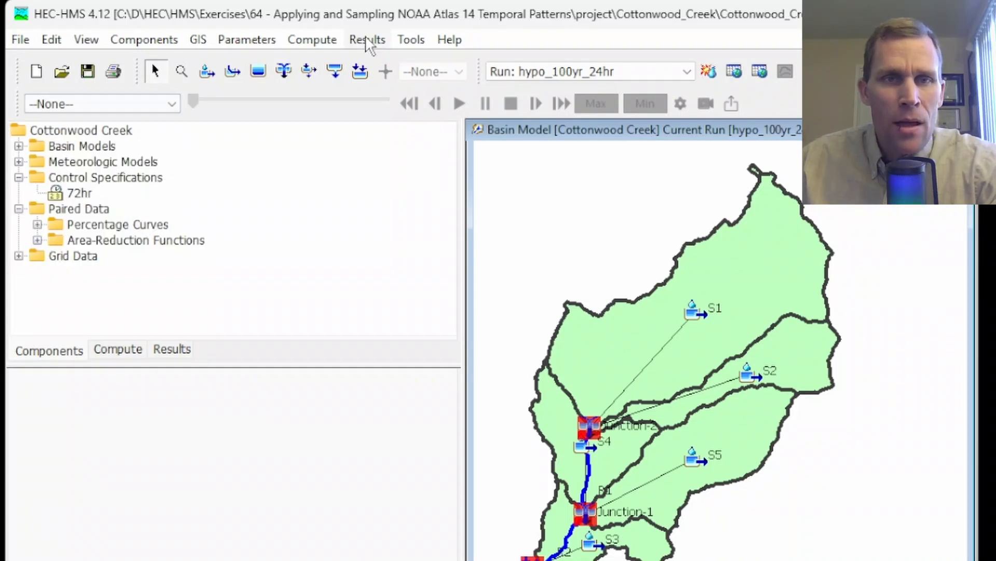
- Start the Atlas 14 Parameter Value Sample Creator and choose Storm Pattern as the parameter to sample
{"action": "left_click", "coordinate": [365, 38]}
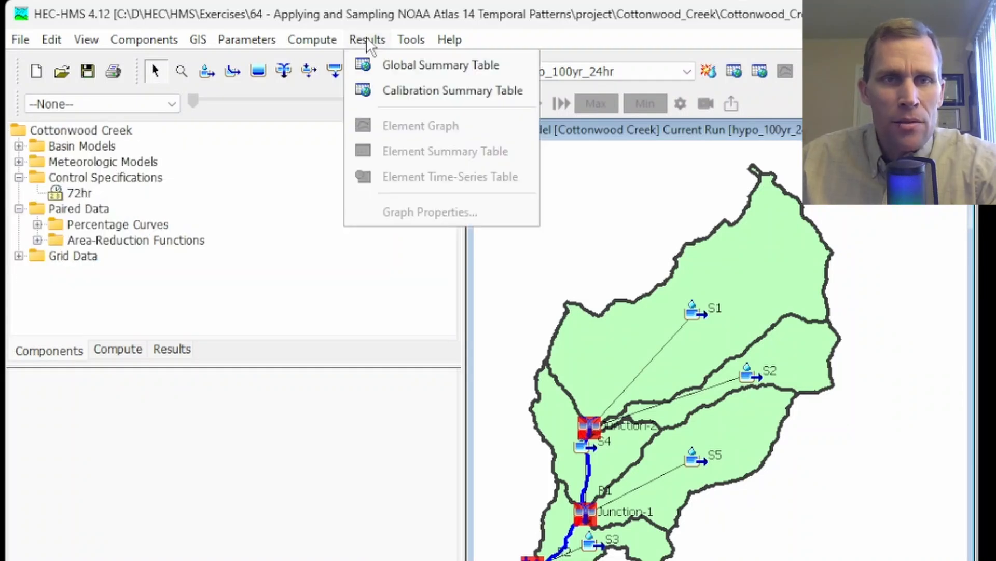
{"action": "mouse_move", "coordinate": [400, 39]}
{"action": "mouse_move", "coordinate": [521, 150]}
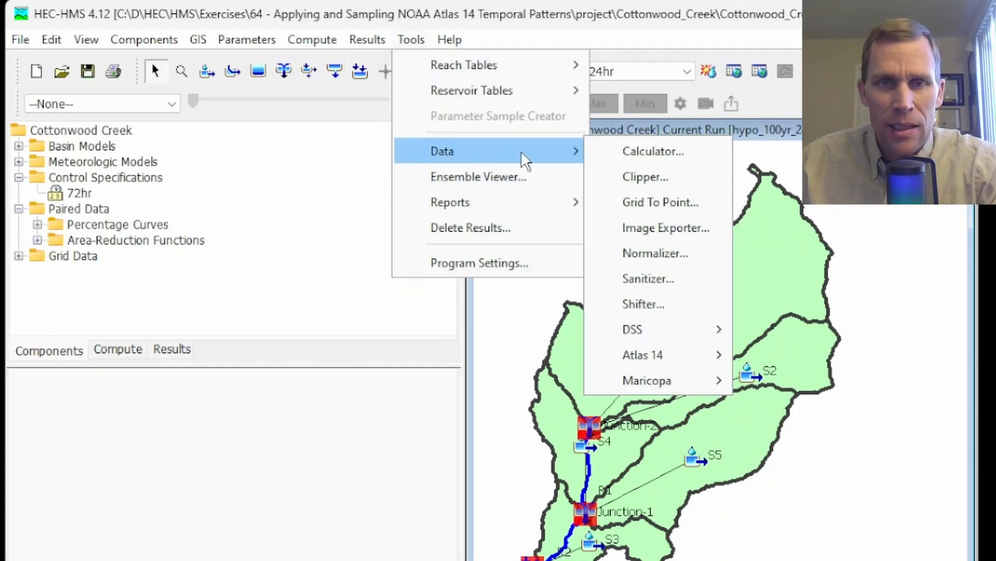
{"action": "mouse_move", "coordinate": [686, 357]}
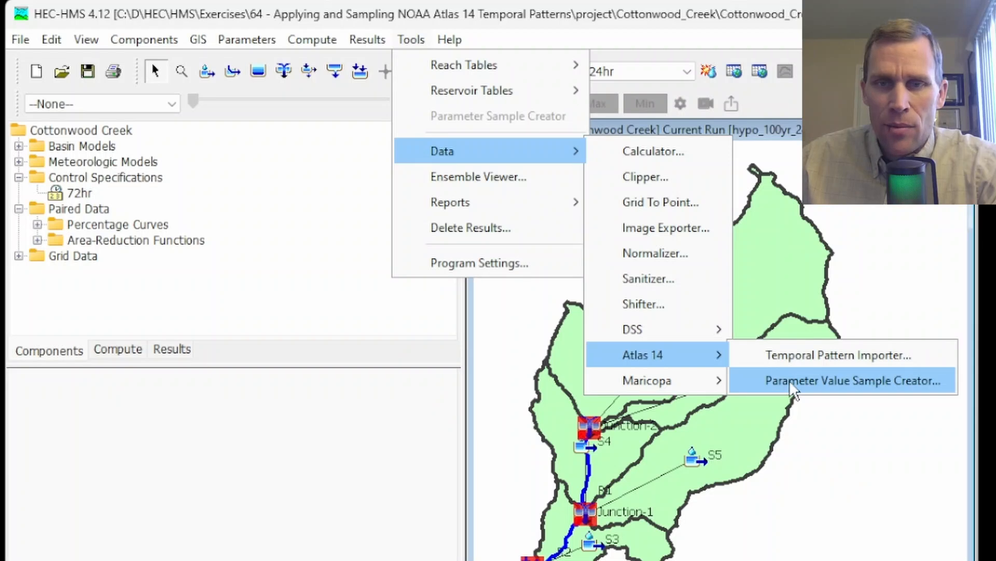
{"action": "left_click", "coordinate": [789, 380]}
{"action": "left_click", "coordinate": [289, 239]}
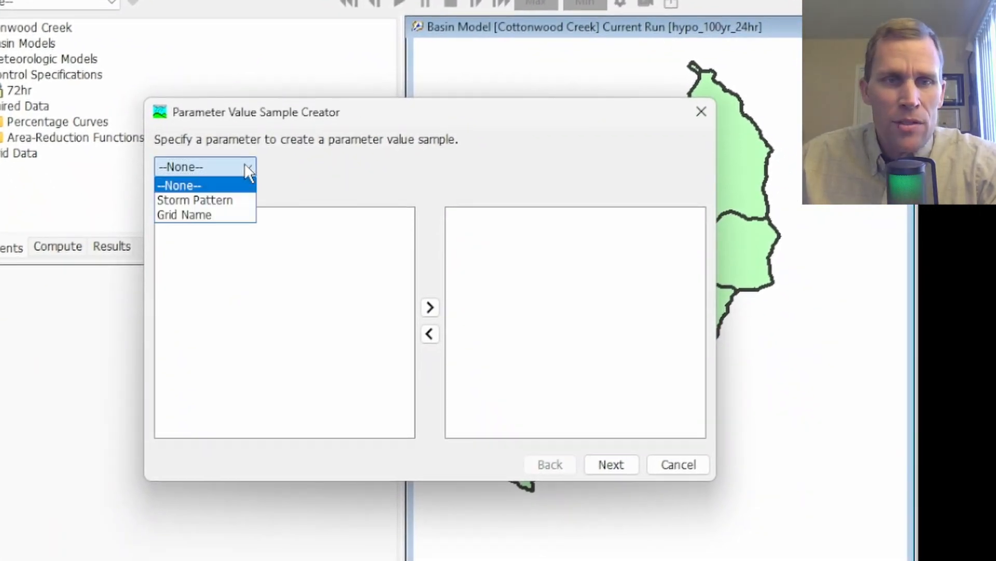
{"action": "left_click", "coordinate": [229, 200]}
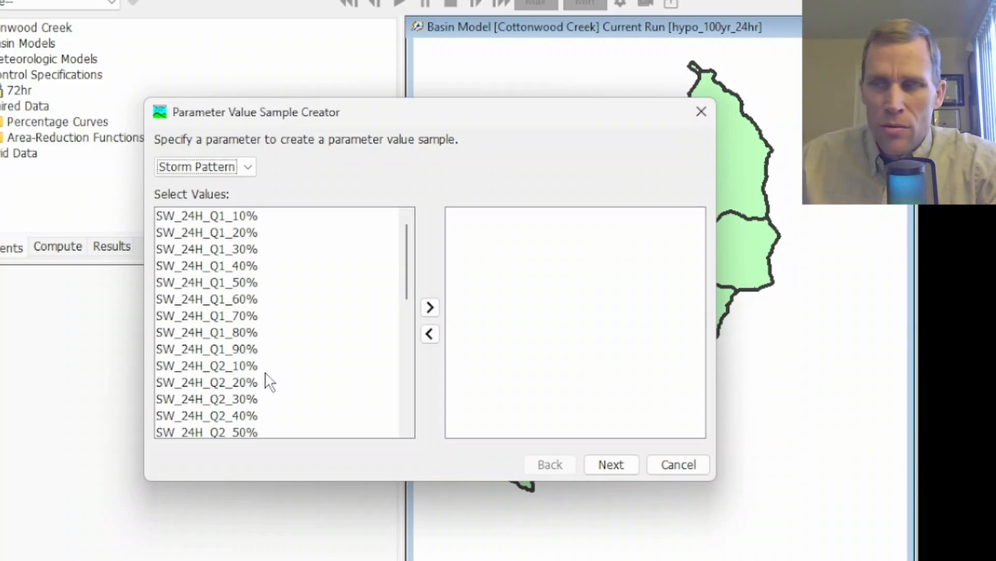
- Add the nine Q3 storm patterns, SW_24H_Q3_10% through SW_24H_Q3_90%, to the parameter value sample
{"action": "scroll", "coordinate": [267, 381], "scroll_direction": "down", "scroll_amount": 7}
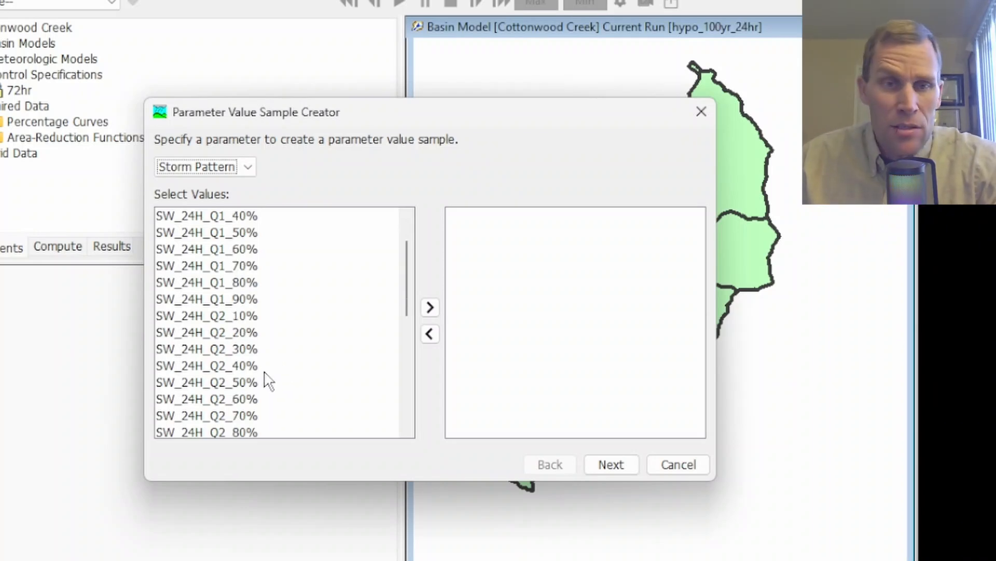
{"action": "scroll", "coordinate": [232, 307], "scroll_direction": "up", "scroll_amount": 2}
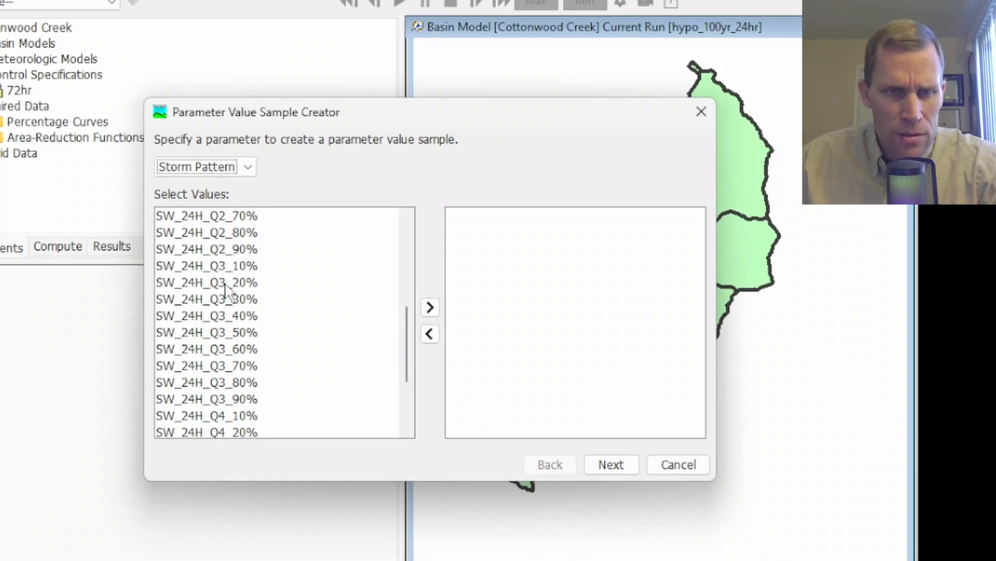
{"action": "left_click", "coordinate": [226, 267]}
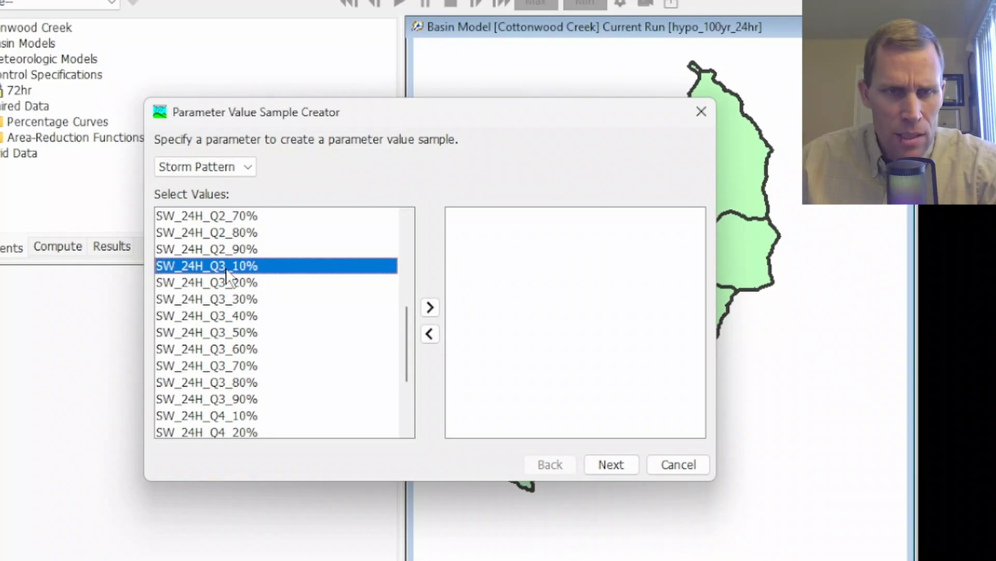
{"action": "left_click", "coordinate": [222, 399], "text": "shift"}
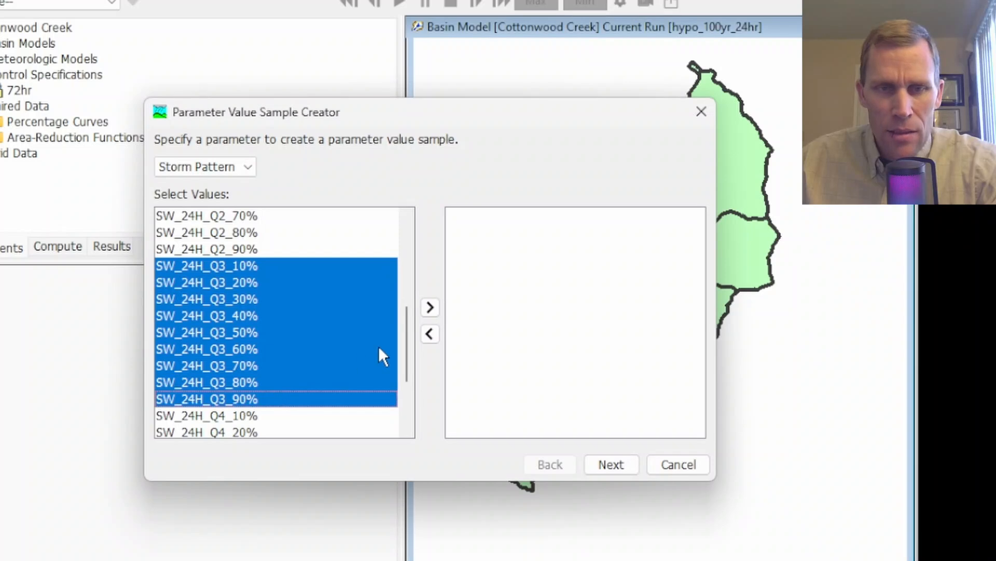
{"action": "left_click", "coordinate": [431, 306]}
{"action": "left_click", "coordinate": [607, 462]}
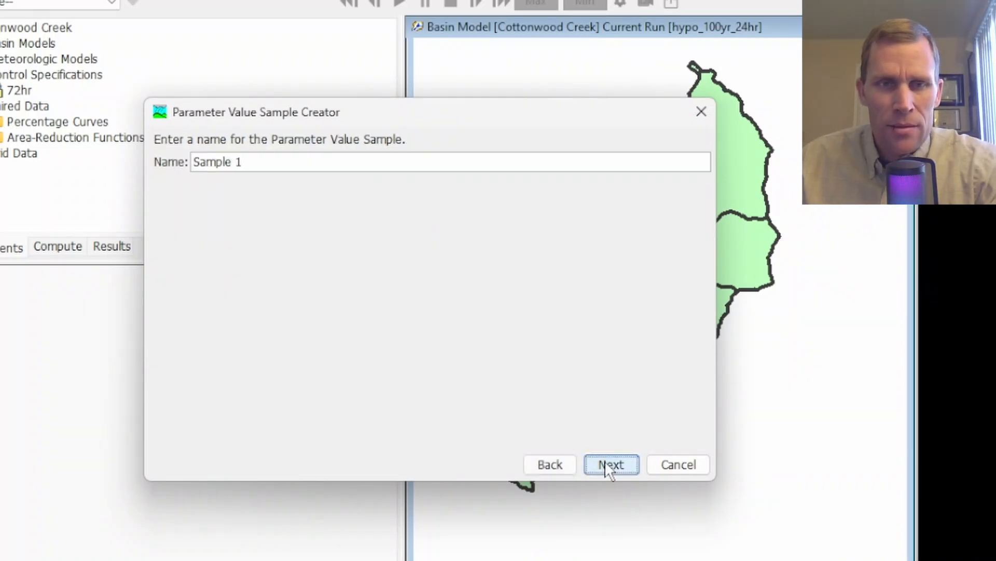
- Name the parameter value sample Q3 Patterns, save its paired data to the project DSS file and close the creator
{"action": "left_click_drag", "start_coordinate": [249, 162], "coordinate": [136, 161]}
{"action": "type", "text": "Q"}
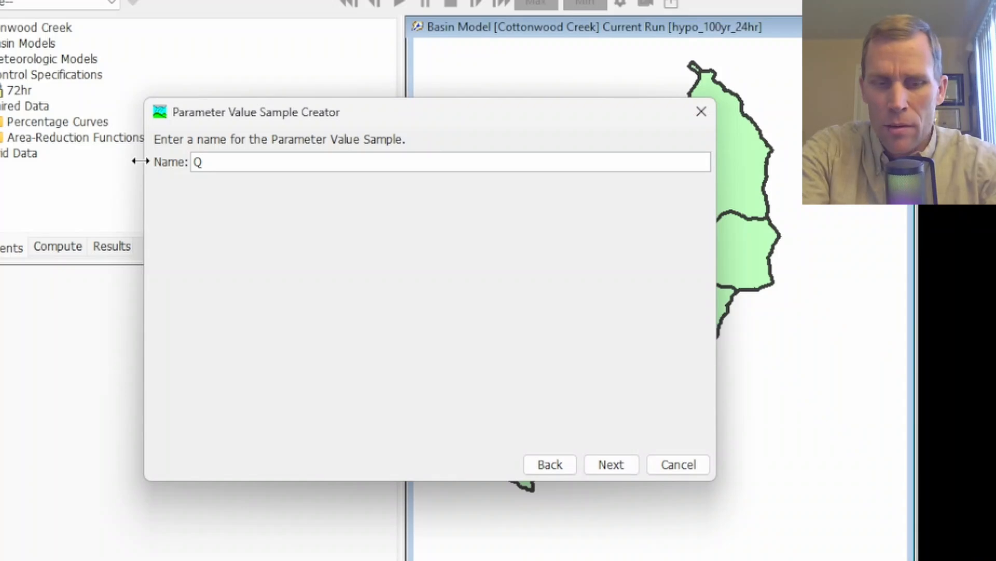
{"action": "type", "text": "3 Patterns"}
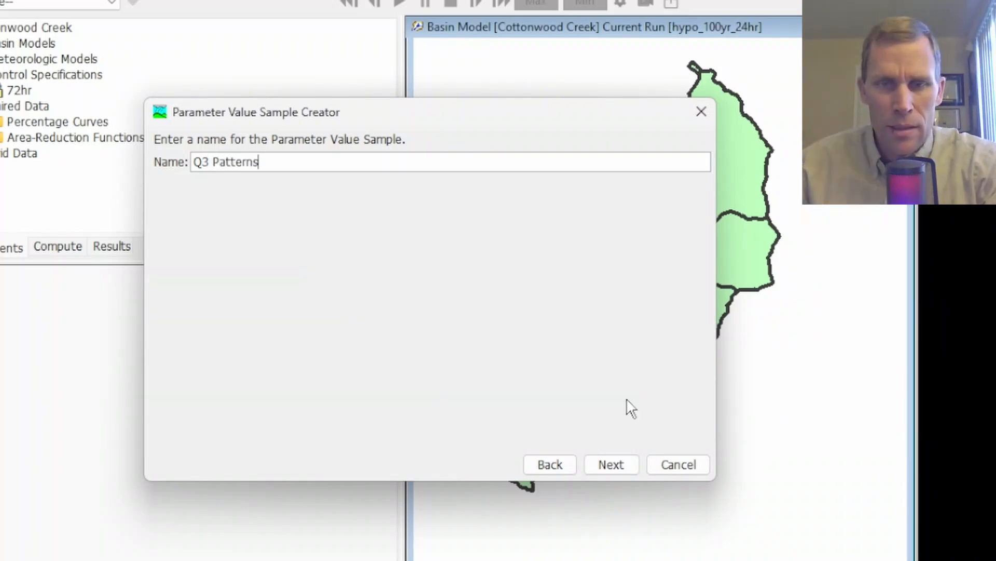
{"action": "left_click", "coordinate": [606, 465]}
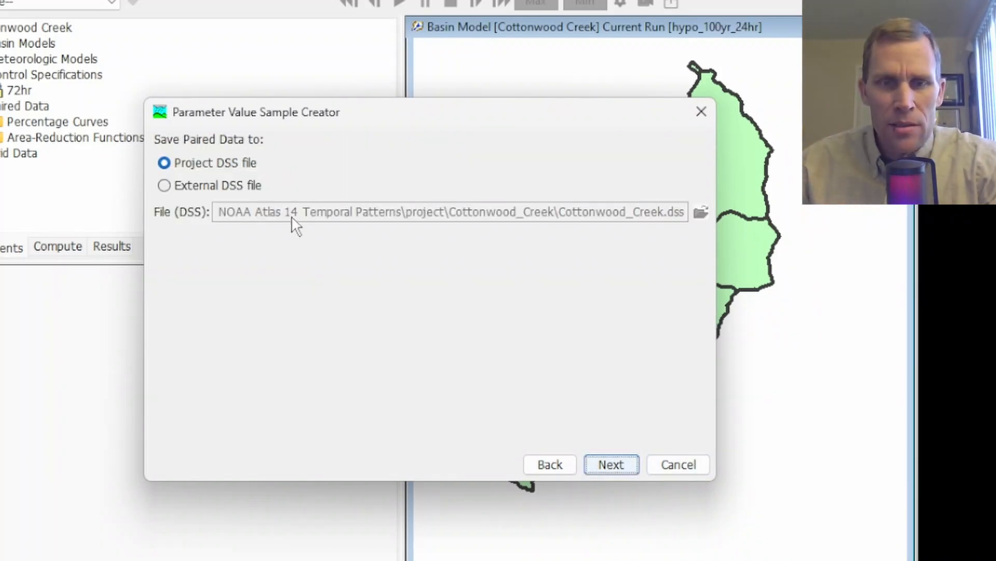
{"action": "left_click", "coordinate": [610, 465]}
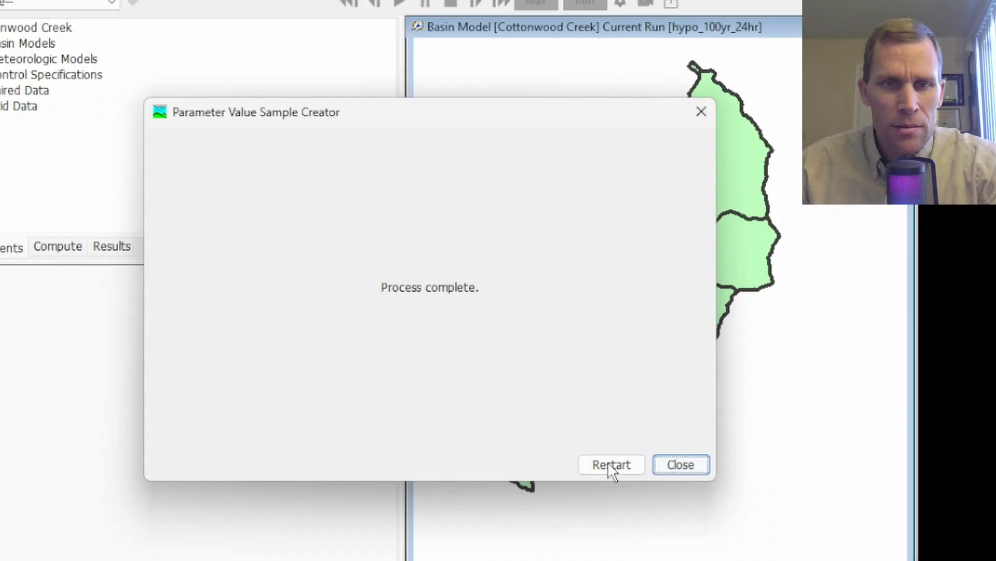
{"action": "left_click", "coordinate": [679, 464]}
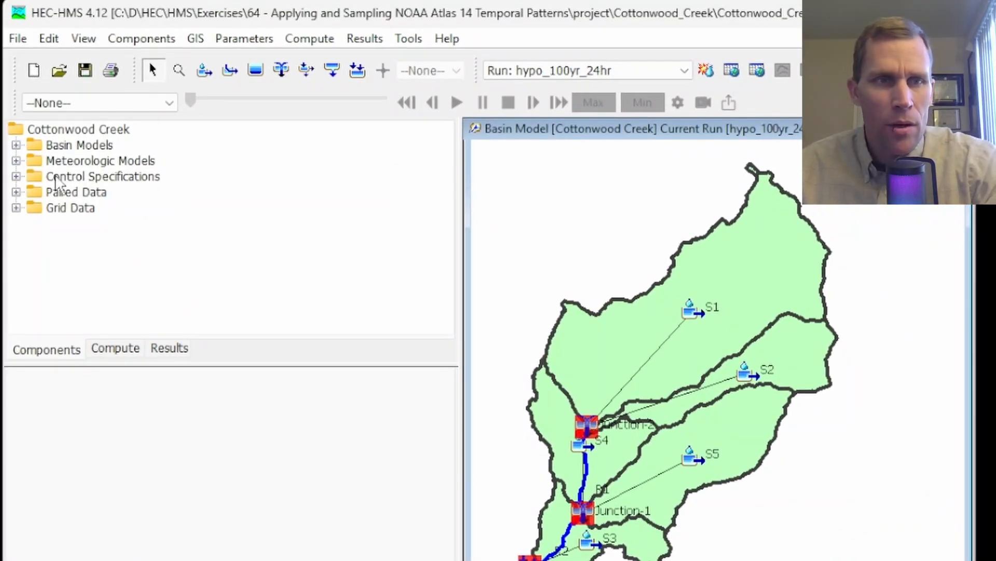
- Open the value table of the Q3 Patterns sample in the project's paired data
{"action": "left_click", "coordinate": [17, 192]}
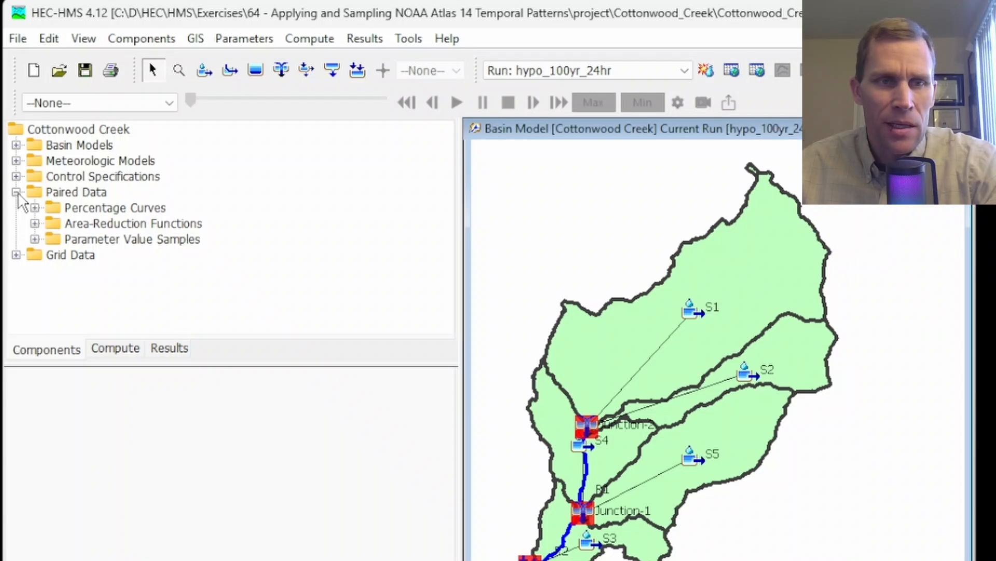
{"action": "left_click", "coordinate": [88, 240]}
{"action": "left_click", "coordinate": [34, 239]}
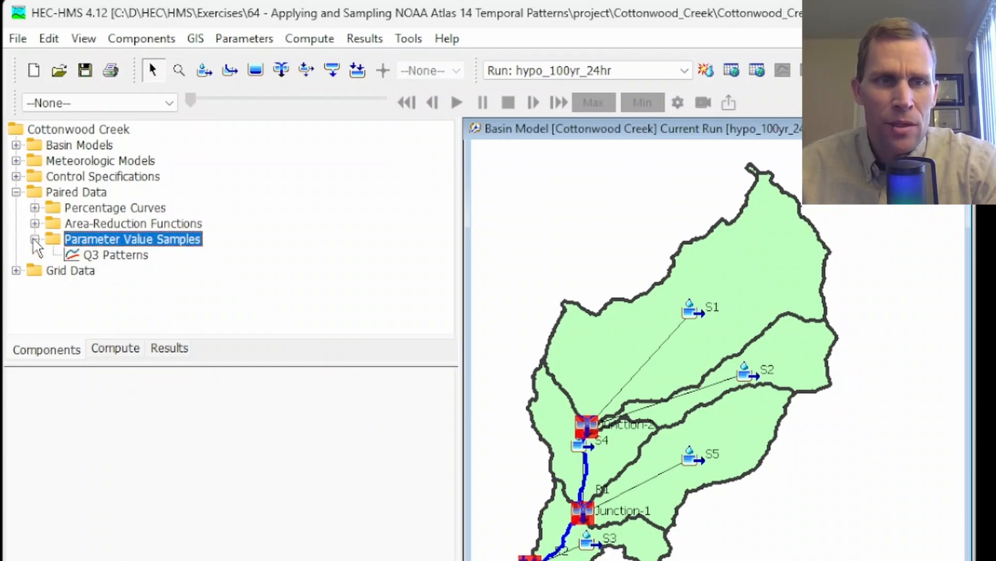
{"action": "left_click", "coordinate": [112, 257]}
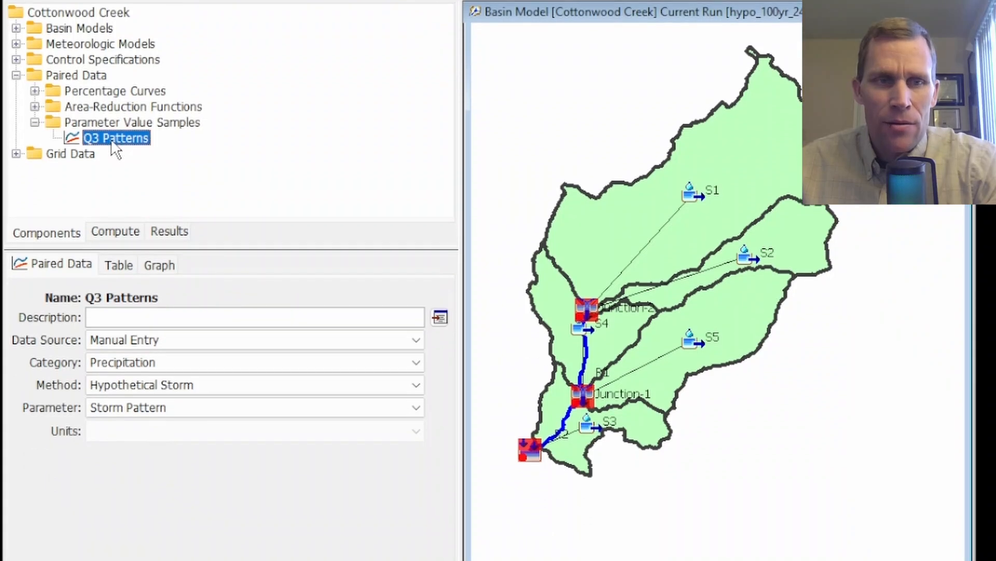
{"action": "left_click", "coordinate": [125, 275]}
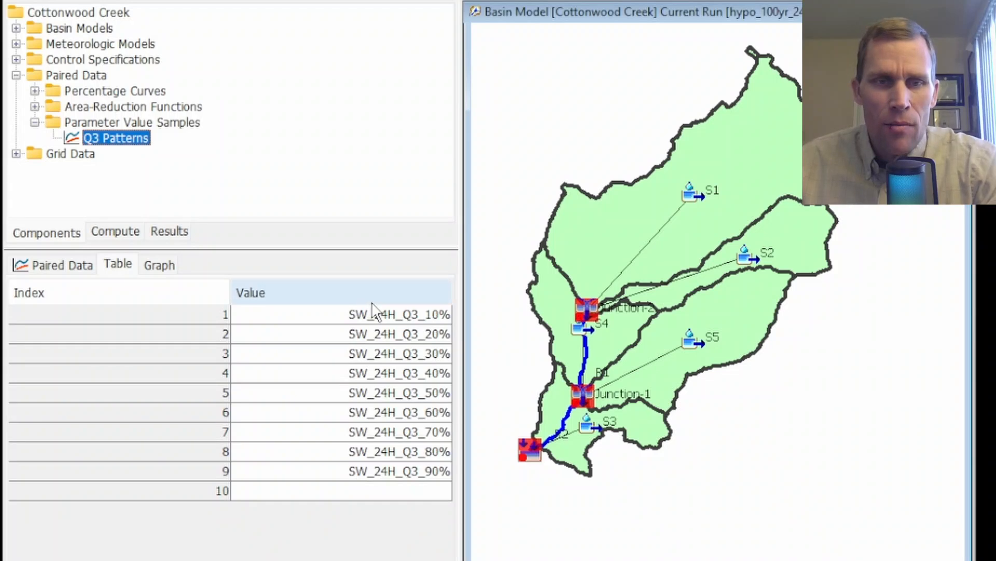
- Check the sampled pattern names against the project's percentage curves, leaving the Percentage Curves folder collapsed
{"action": "left_click", "coordinate": [34, 90]}
{"action": "scroll", "coordinate": [46, 89], "scroll_direction": "up", "scroll_amount": 1}
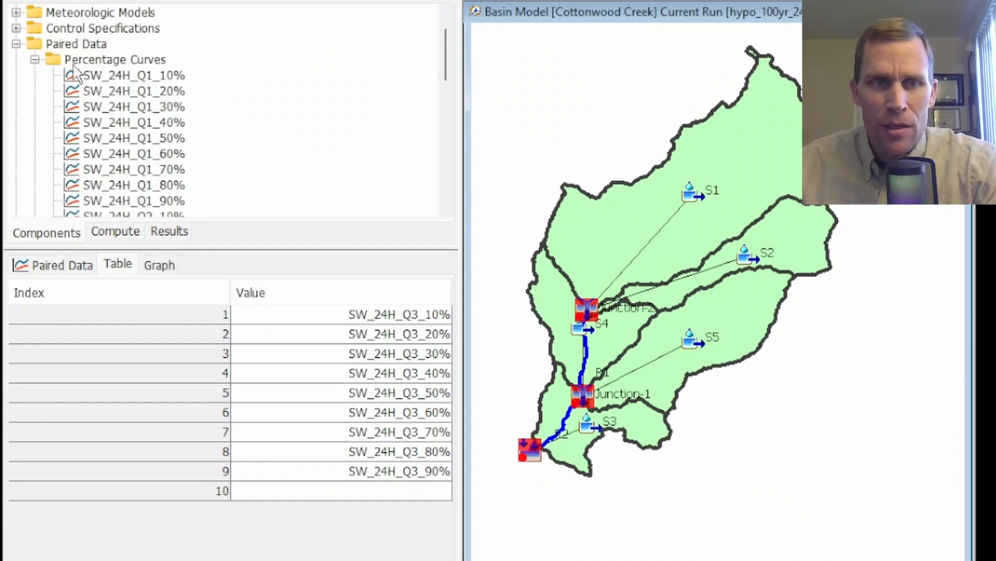
{"action": "left_click", "coordinate": [34, 59]}
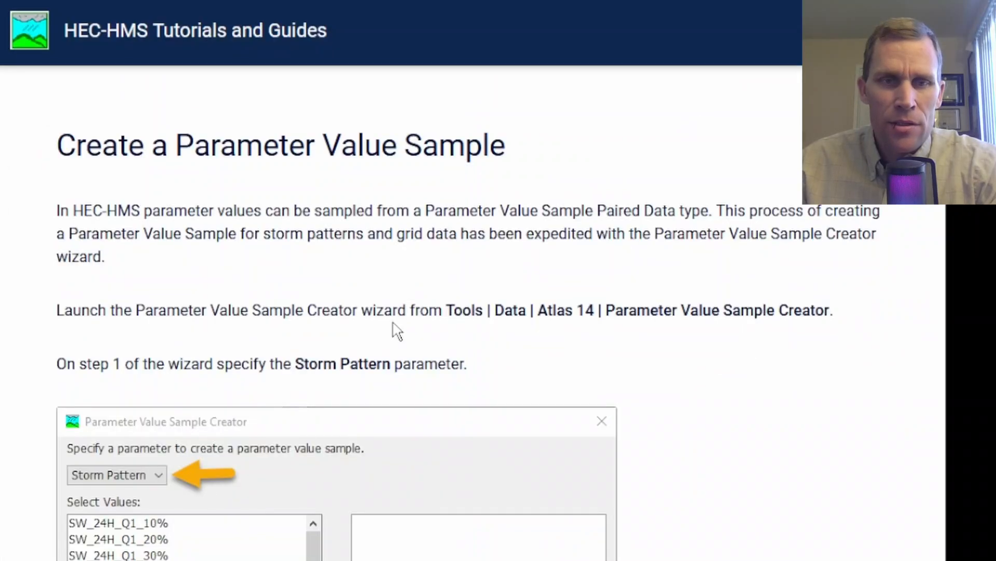
- Switch to the browser tutorial and read from the Create a Parameter Value Sample section to Run Uncertainty Analysis
{"action": "scroll", "coordinate": [462, 289], "scroll_direction": "down", "scroll_amount": 10}
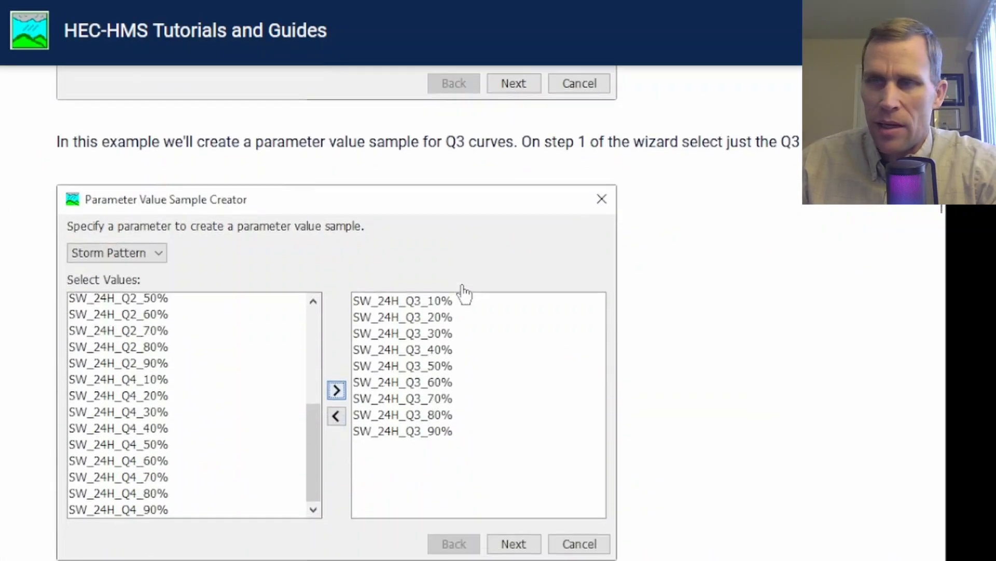
{"action": "scroll", "coordinate": [463, 293], "scroll_direction": "down", "scroll_amount": 20}
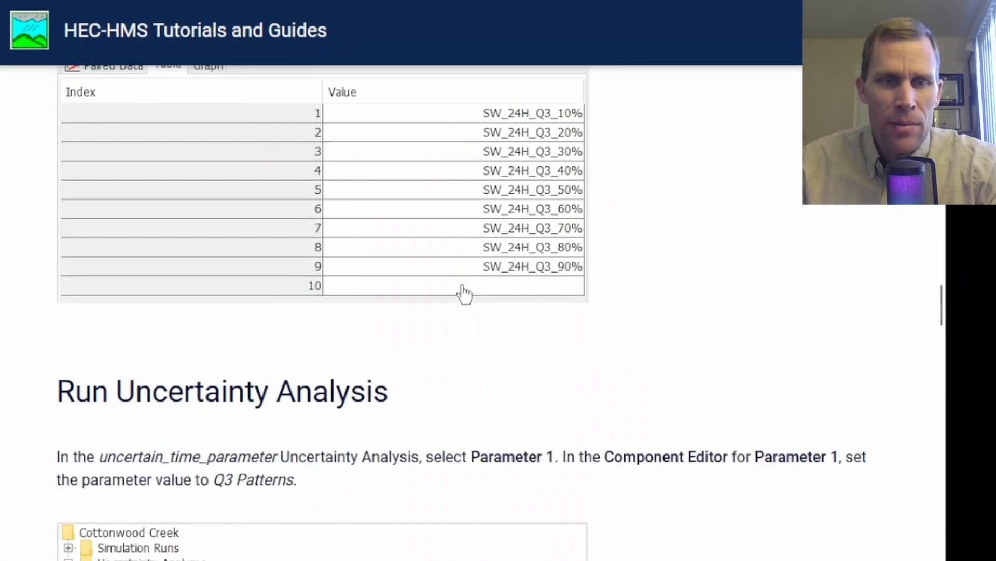
{"action": "scroll", "coordinate": [464, 294], "scroll_direction": "down", "scroll_amount": 4}
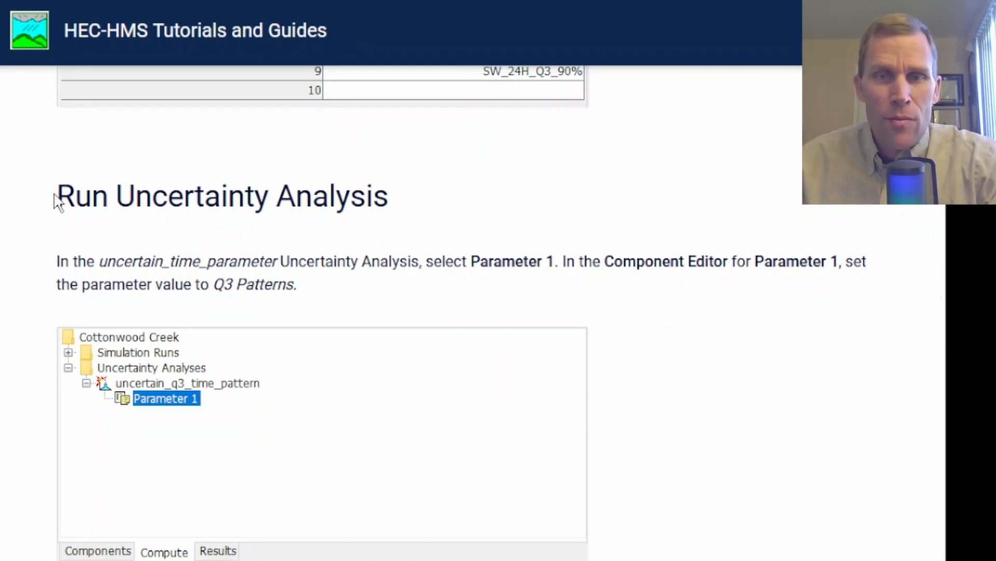
{"action": "middle_click", "coordinate": [20, 194]}
{"action": "middle_click", "coordinate": [23, 237]}
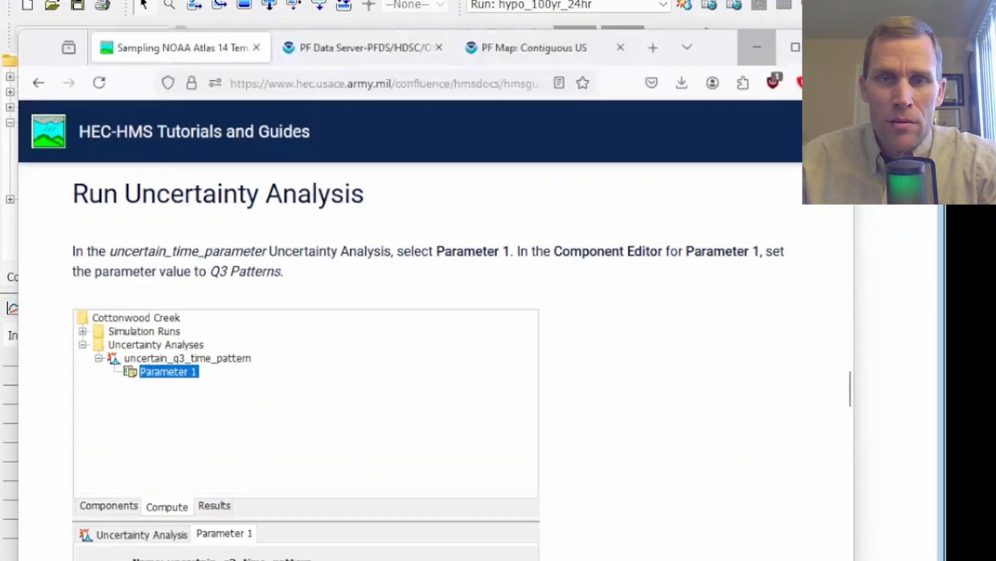
- Switch back to HEC-HMS and create an uncertainty analysis named uncertain_q3_time_pattern using the Cottonwood Creek basin model and hypo_100yr_24hr meteorologic model
{"action": "key", "text": "alt+Tab"}
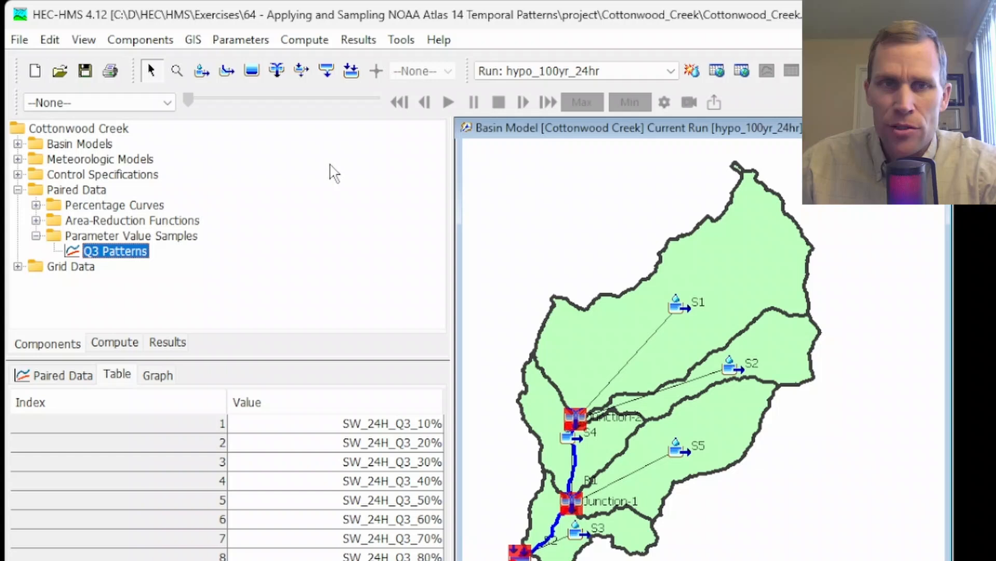
{"action": "left_click", "coordinate": [358, 39]}
{"action": "mouse_move", "coordinate": [322, 43]}
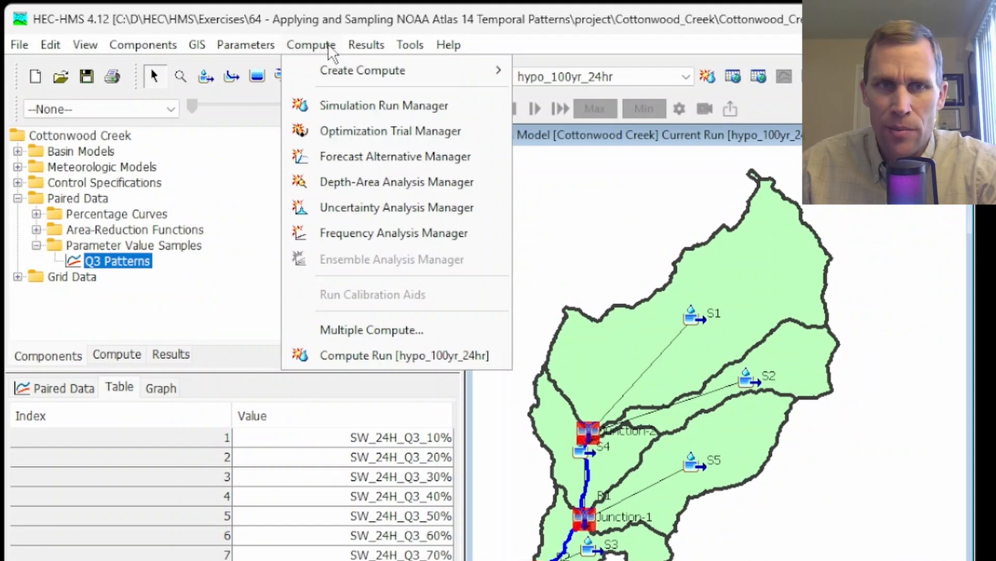
{"action": "left_click", "coordinate": [378, 211]}
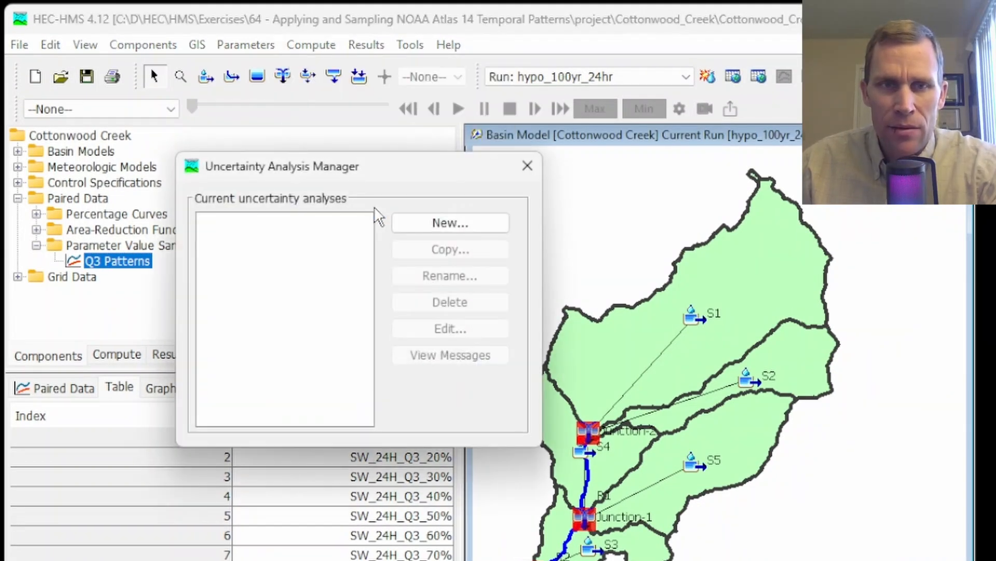
{"action": "left_click", "coordinate": [415, 223]}
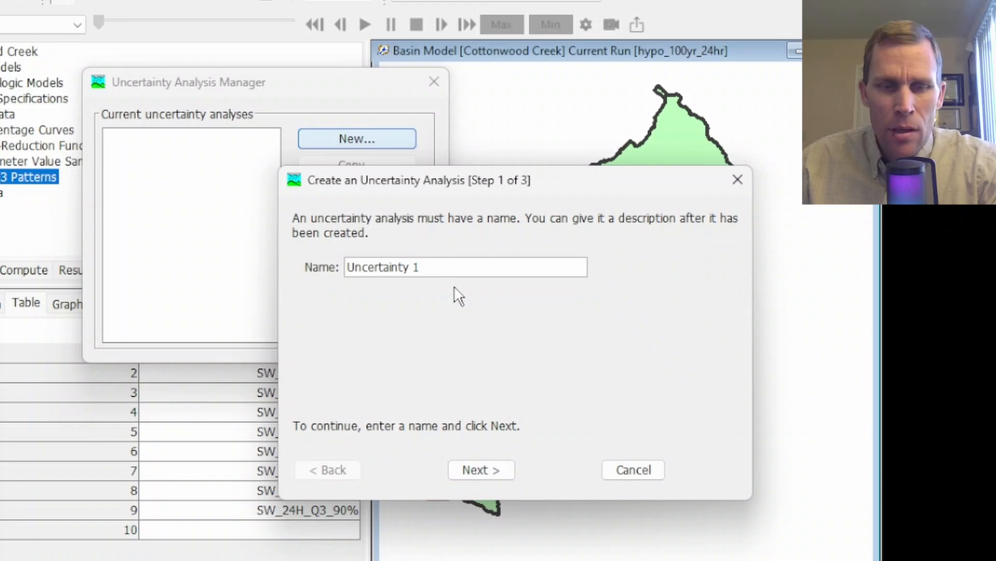
{"action": "left_click_drag", "start_coordinate": [439, 267], "coordinate": [292, 264]}
{"action": "type", "text": "uncertain_q3_time_pattern"}
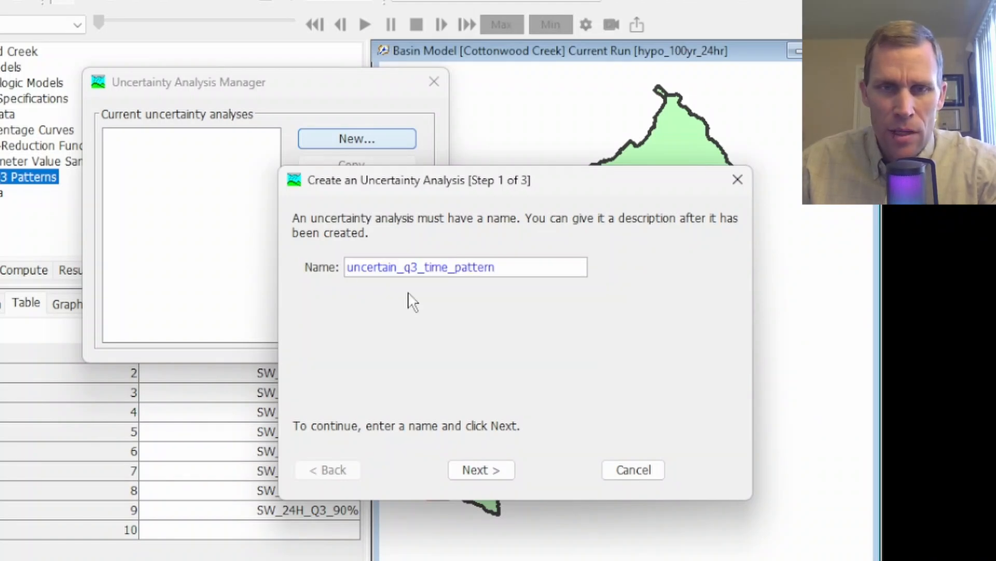
{"action": "left_click", "coordinate": [479, 469]}
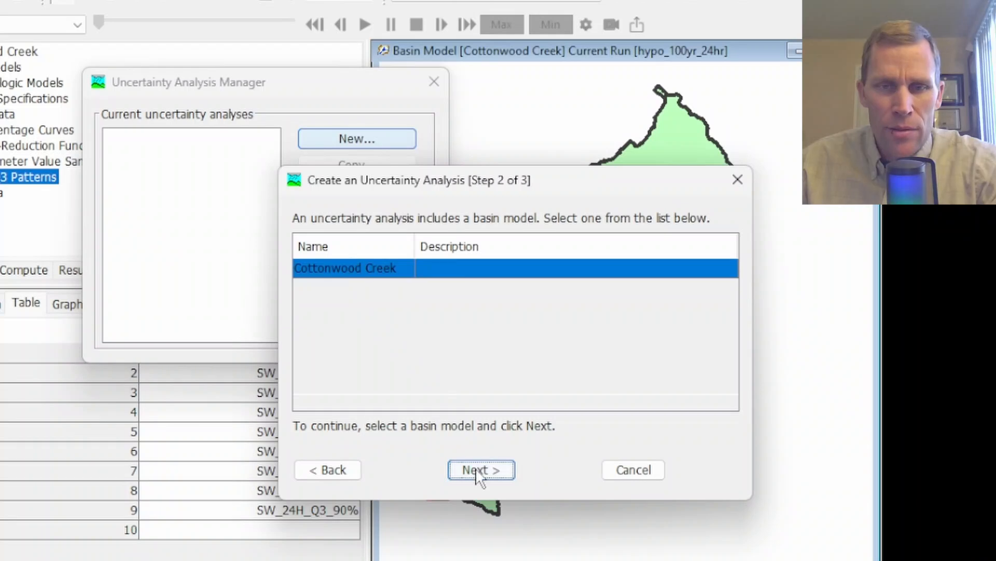
{"action": "left_click", "coordinate": [477, 470]}
{"action": "left_click", "coordinate": [473, 469]}
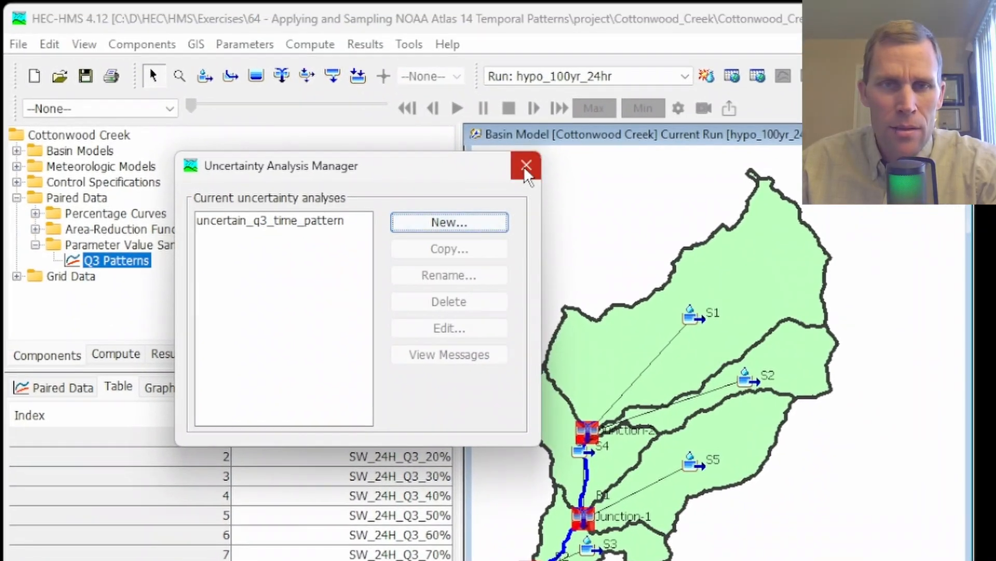
{"action": "left_click", "coordinate": [526, 168]}
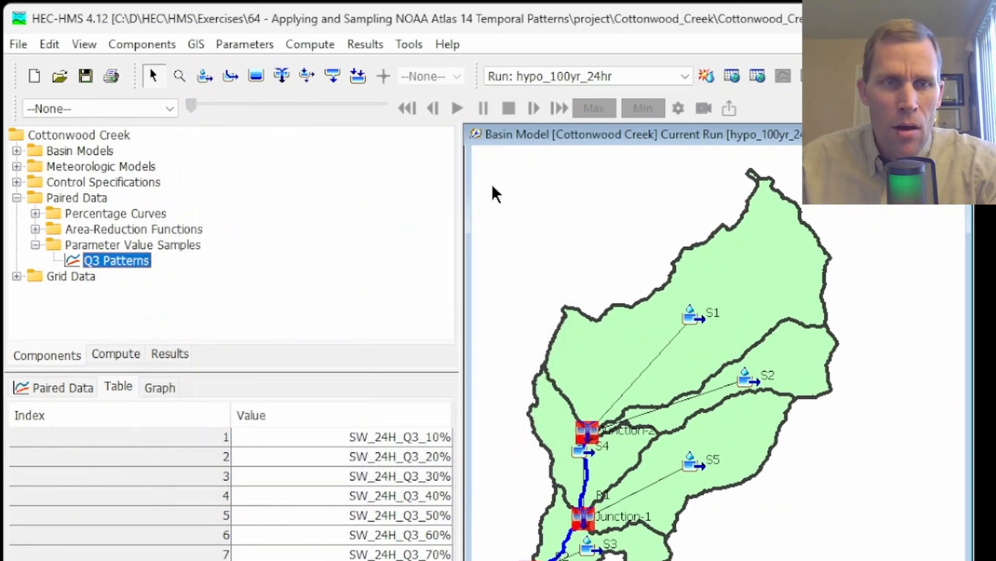
- Open the settings of the uncertain_q3_time_pattern uncertainty analysis from the project's computes
{"action": "left_click", "coordinate": [116, 369]}
{"action": "left_click", "coordinate": [17, 189]}
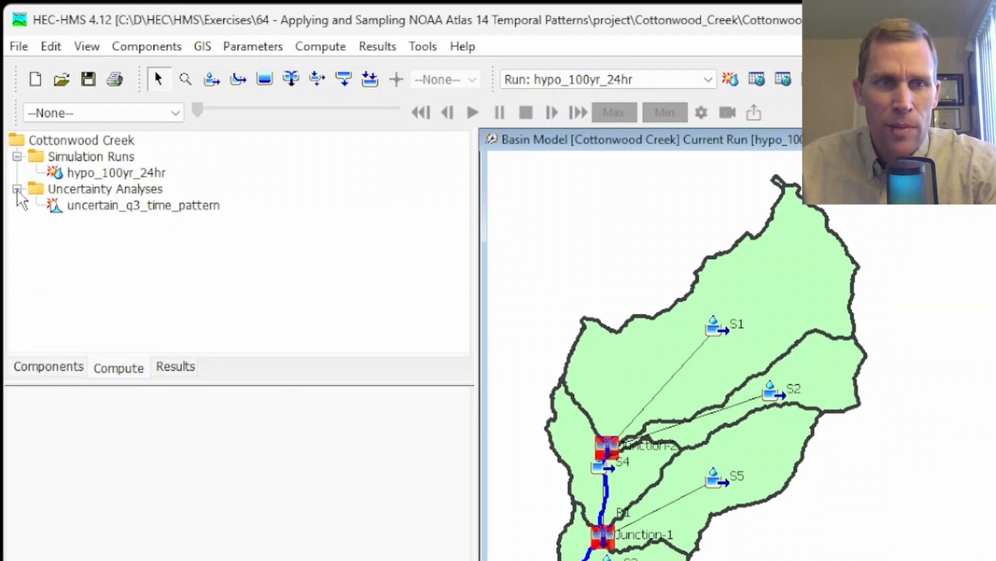
{"action": "left_click", "coordinate": [101, 206]}
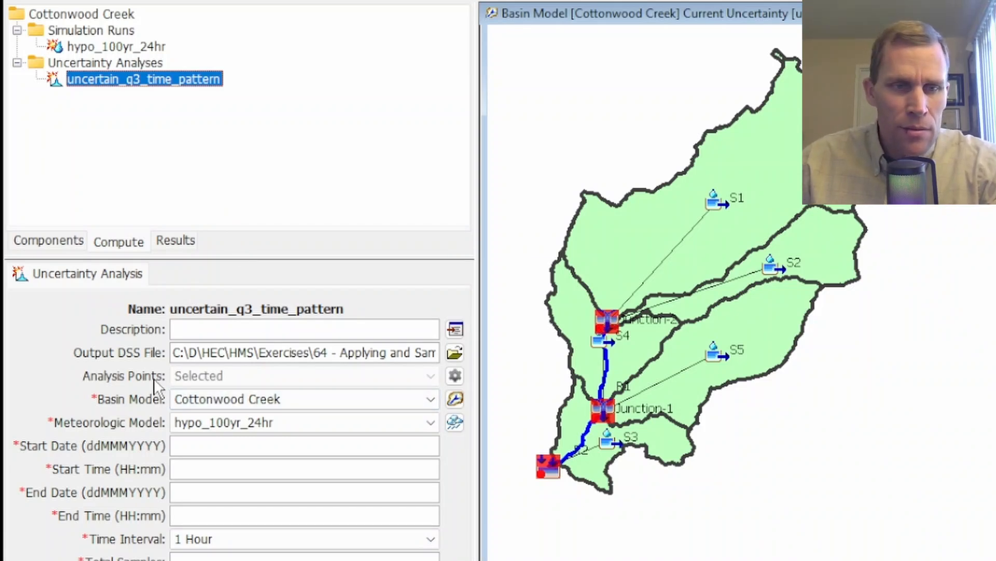
- Include the Outlet element's outflow as an analysis point, save the selection and reopen it briefly to check it
{"action": "left_click", "coordinate": [456, 372]}
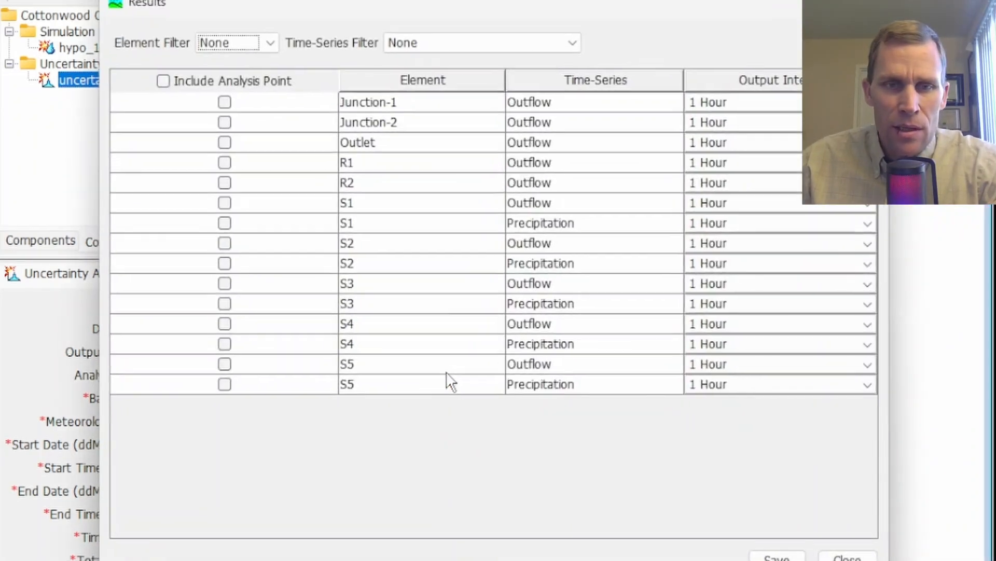
{"action": "left_click", "coordinate": [156, 147]}
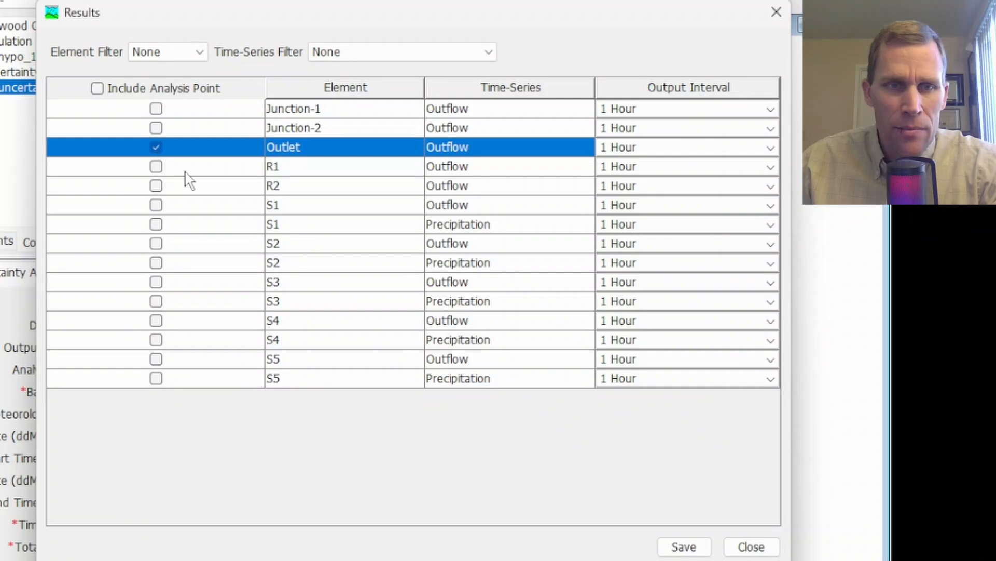
{"action": "left_click", "coordinate": [686, 546]}
{"action": "left_click", "coordinate": [753, 548]}
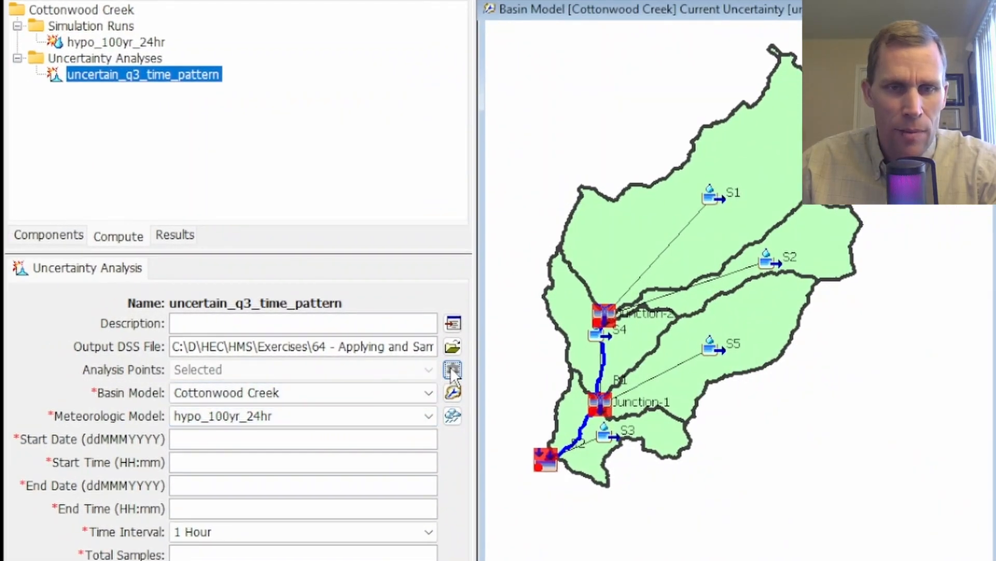
{"action": "left_click", "coordinate": [451, 369]}
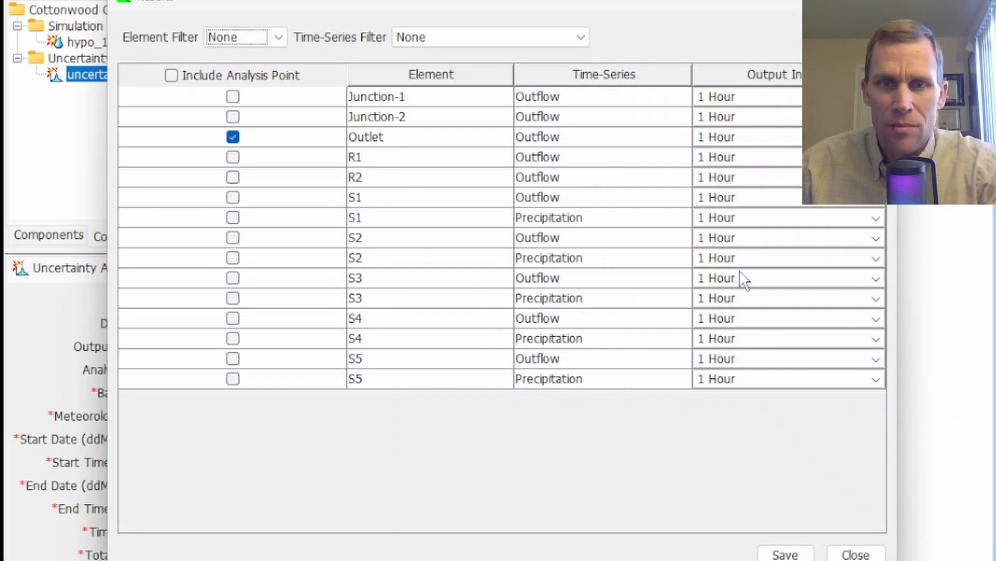
{"action": "left_click", "coordinate": [855, 553]}
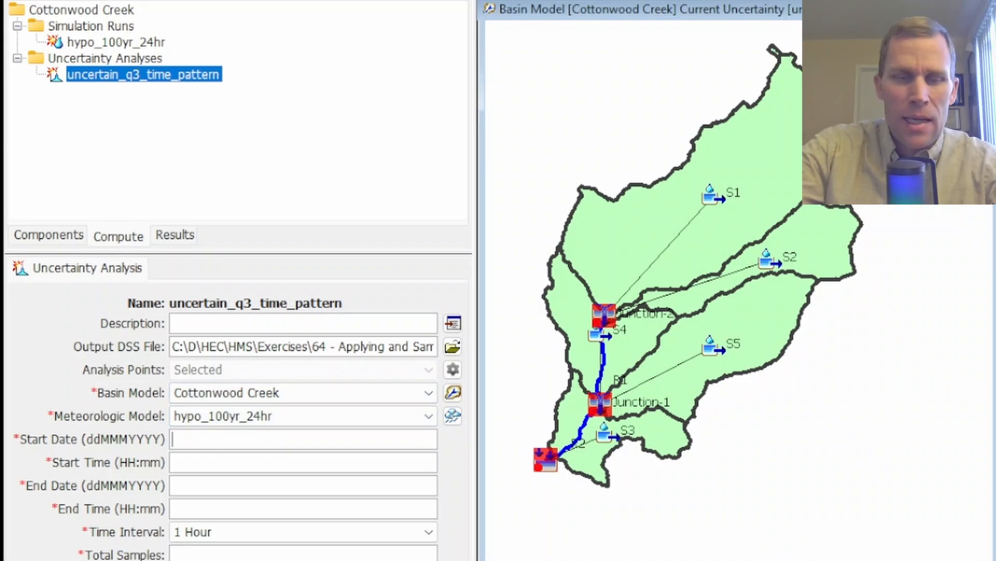
- Set the uncertainty analysis to start on 01Jan2099 at 00:00
{"action": "left_click", "coordinate": [176, 439]}
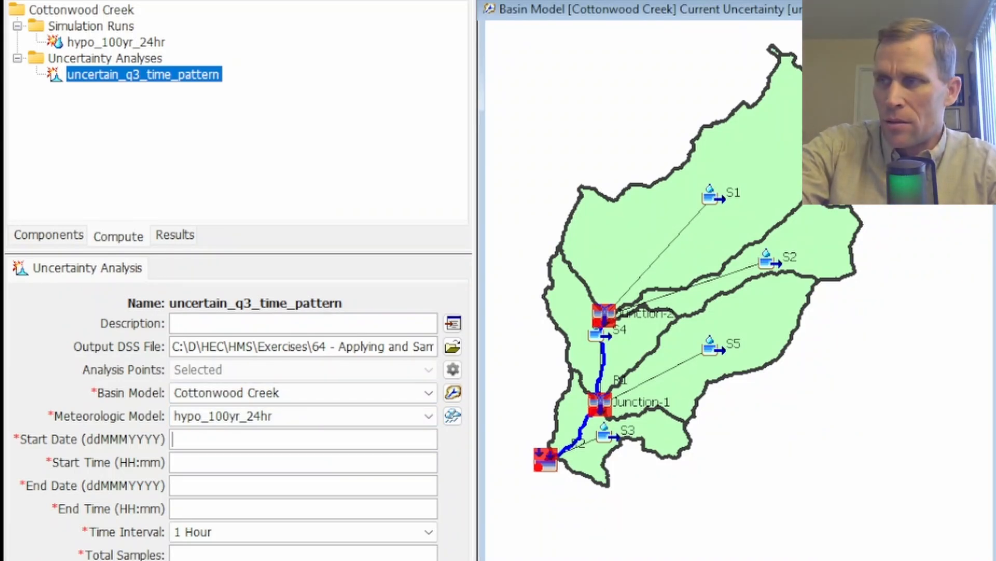
{"action": "type", "text": "01Jan"}
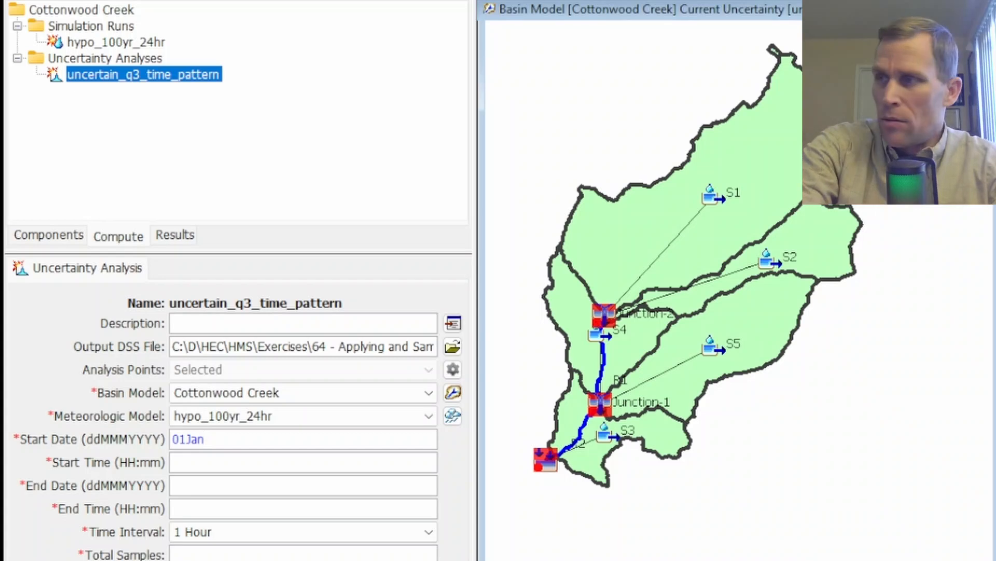
{"action": "type", "text": "2099"}
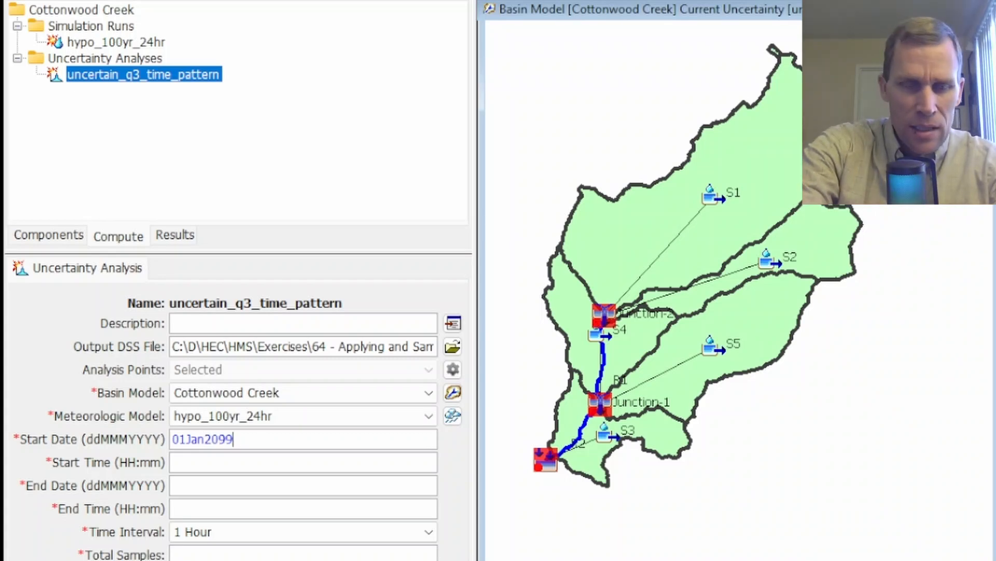
{"action": "key", "text": "Tab"}
{"action": "type", "text": "00:00"}
- Set the uncertainty analysis to end on 03Jan2099 at 00:00 and its total samples to 100
{"action": "key", "text": "Tab"}
{"action": "type", "text": "03"}
{"action": "type", "text": "Jan"}
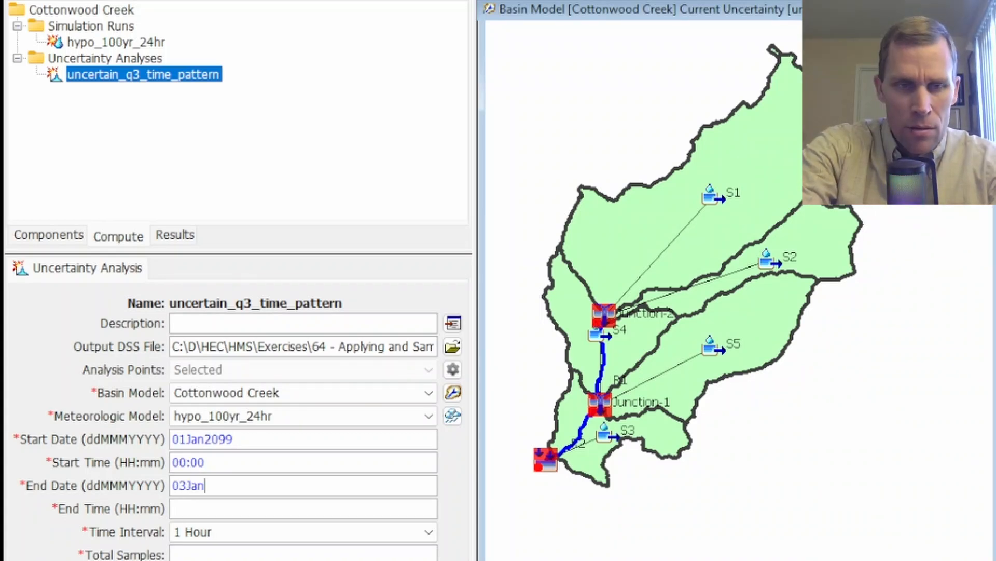
{"action": "type", "text": "2099"}
{"action": "key", "text": "Tab"}
{"action": "type", "text": "00:00"}
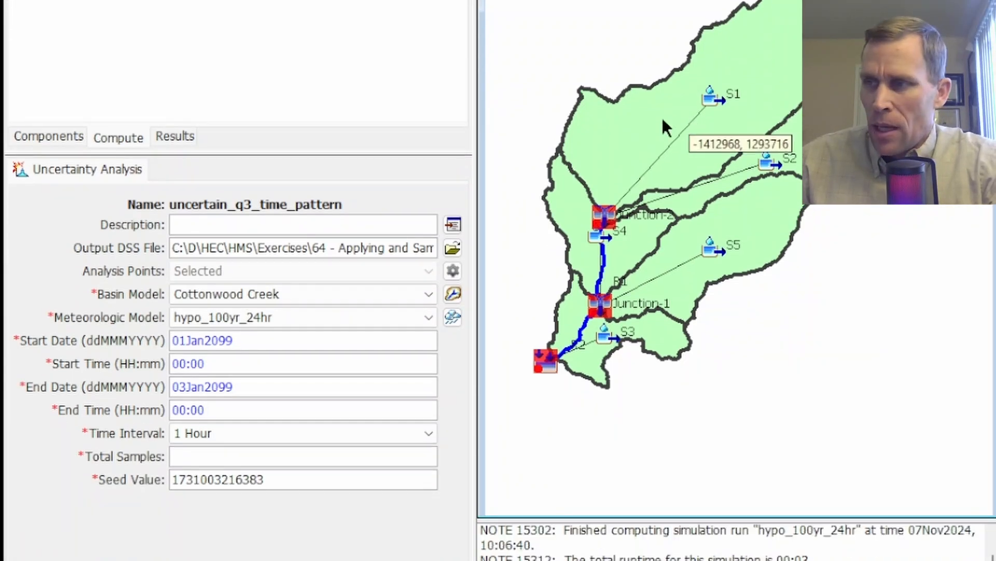
{"action": "left_click", "coordinate": [221, 460]}
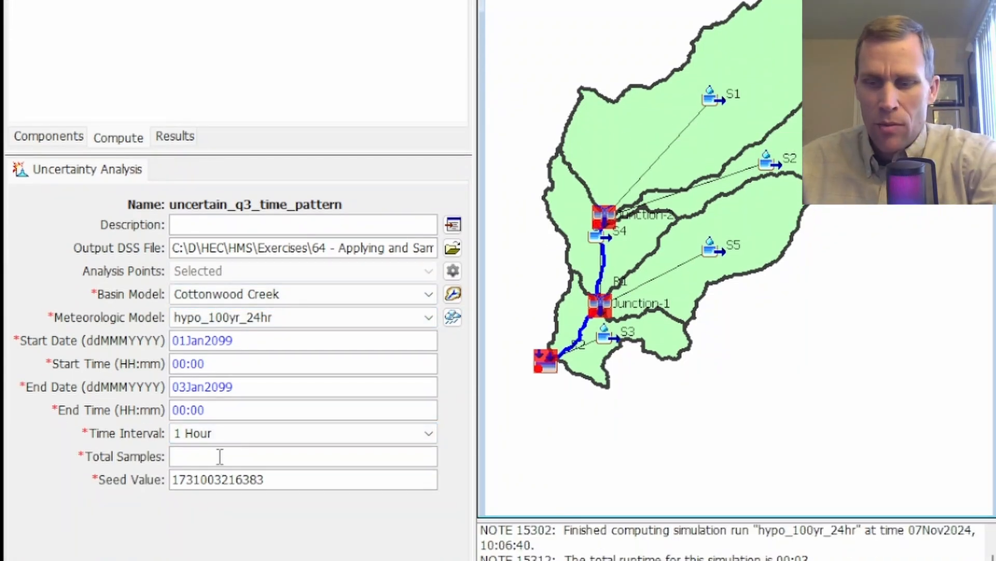
{"action": "type", "text": "100"}
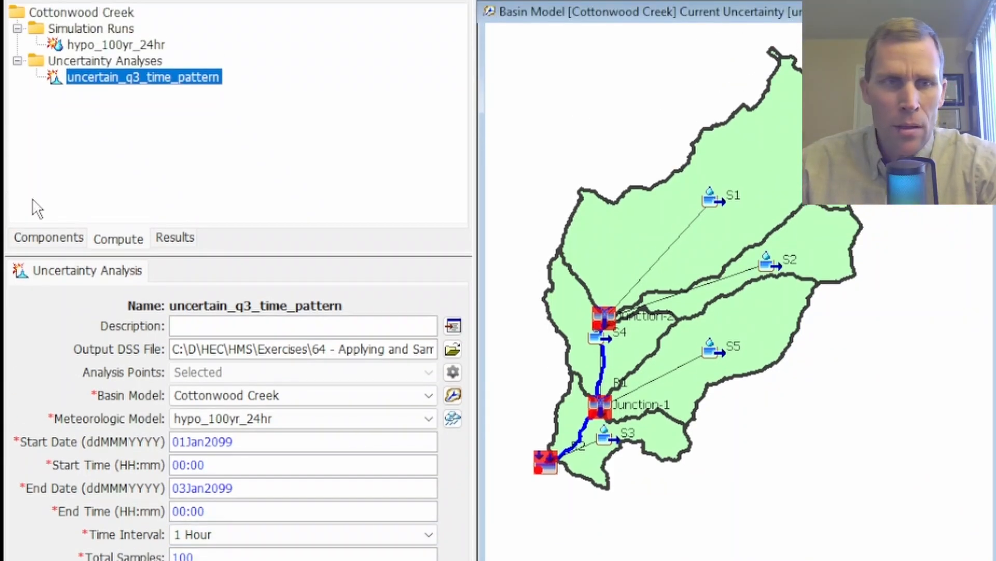
- Add a parameter to uncertain_q3_time_pattern, using Precipitation Parameters as the element and Hypothetical Storm - Storm Pattern as the parameter
{"action": "right_click", "coordinate": [98, 83]}
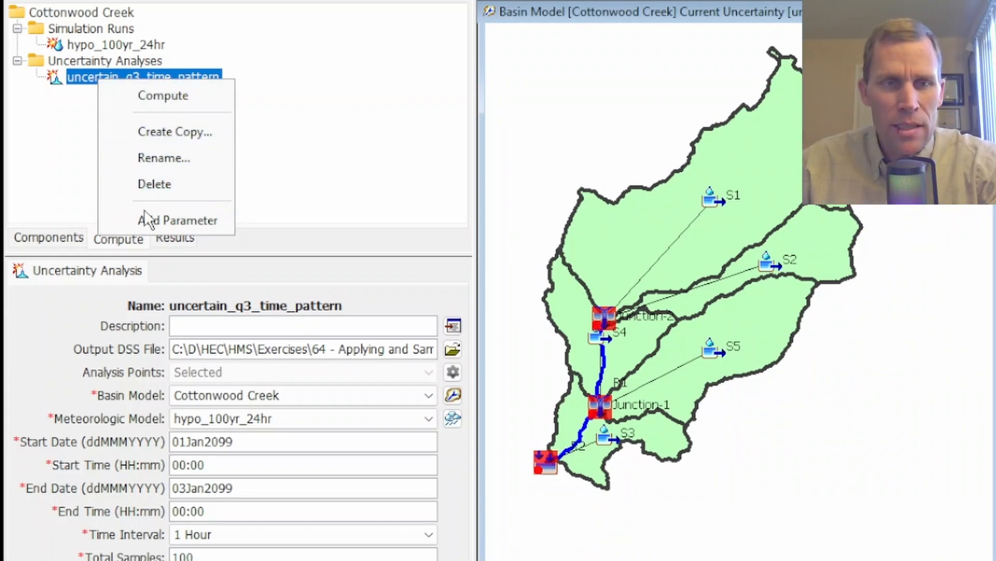
{"action": "left_click", "coordinate": [145, 219]}
{"action": "left_click", "coordinate": [112, 94]}
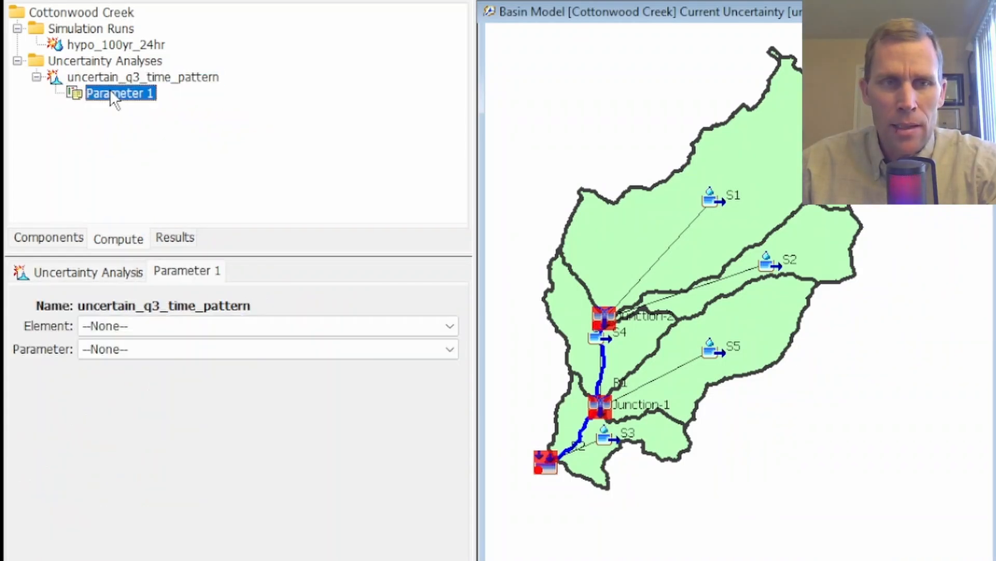
{"action": "left_click", "coordinate": [159, 331]}
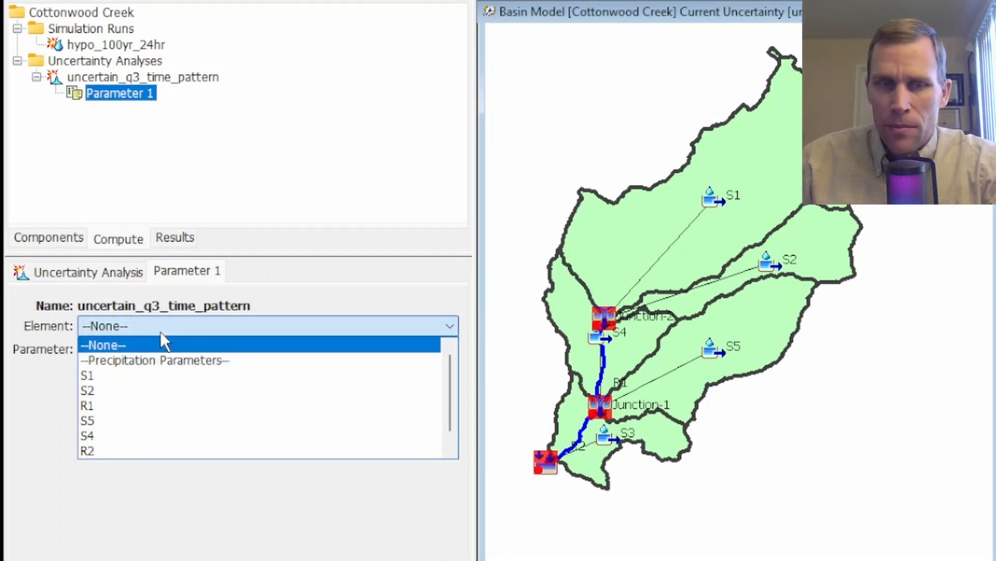
{"action": "left_click", "coordinate": [168, 359]}
{"action": "left_click", "coordinate": [165, 349]}
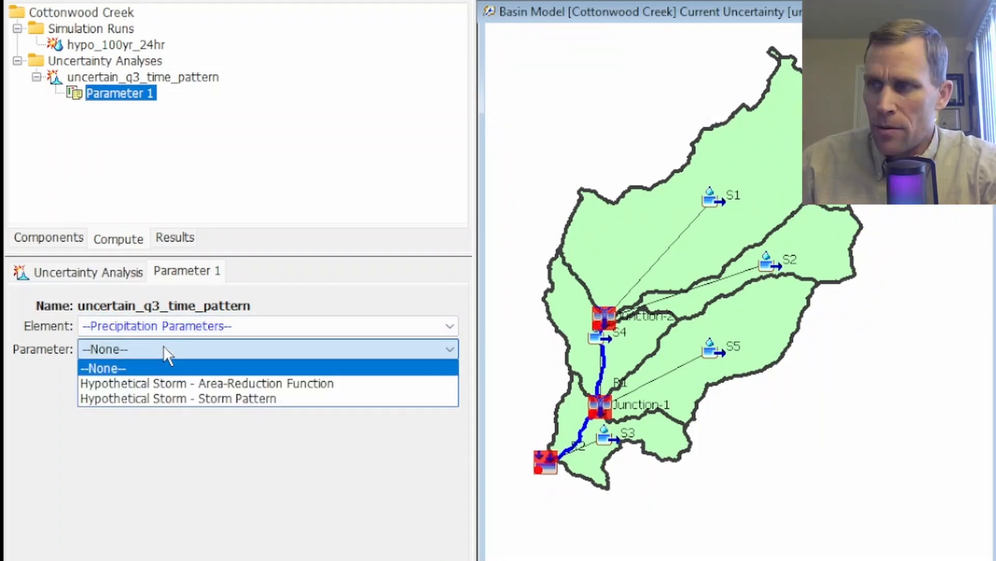
{"action": "left_click", "coordinate": [203, 397]}
- Sample the storm pattern with Specified Values - Random (Independently Random) from Q3 Patterns, and save the project
{"action": "left_click", "coordinate": [185, 374]}
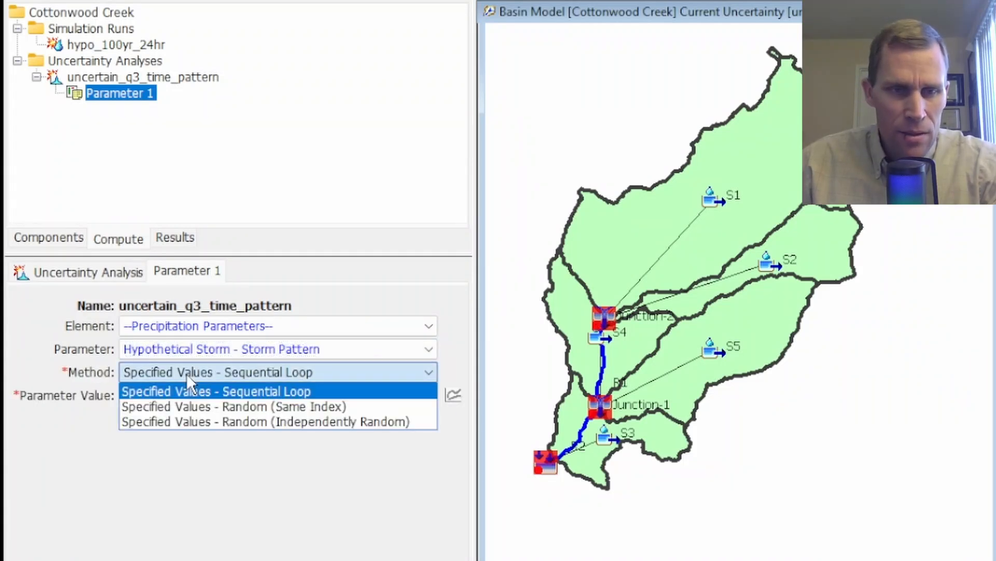
{"action": "left_click", "coordinate": [244, 418]}
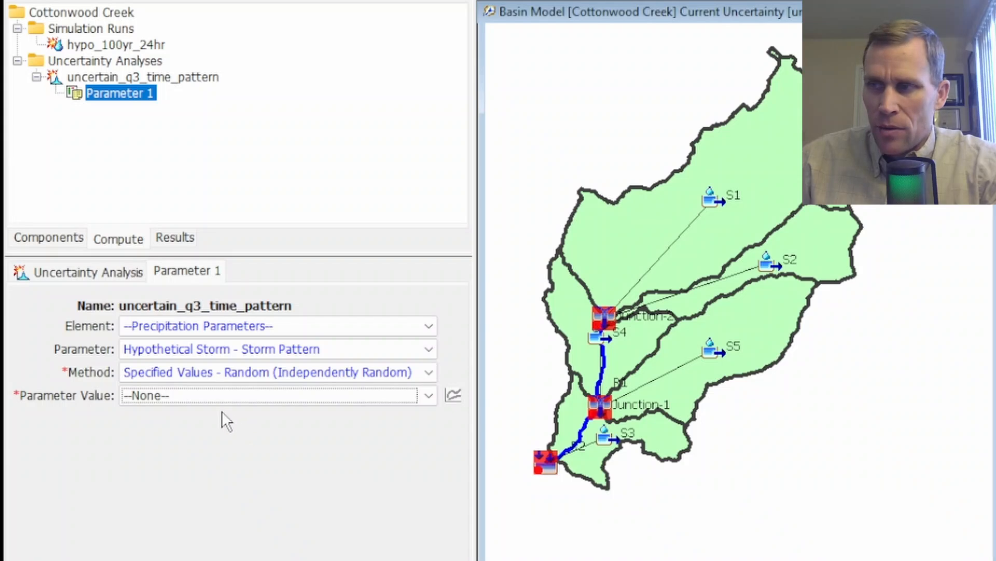
{"action": "left_click", "coordinate": [155, 393]}
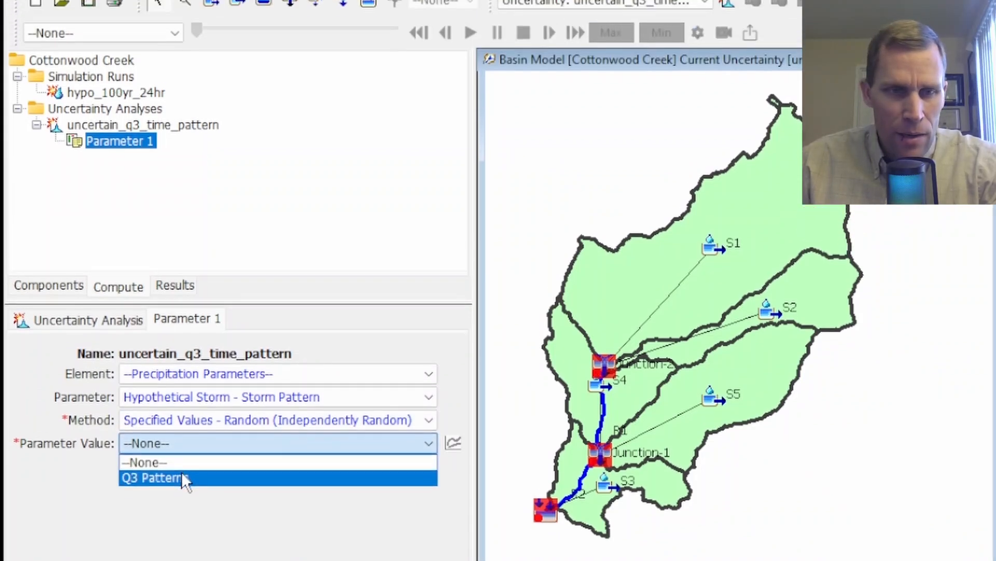
{"action": "left_click", "coordinate": [182, 476]}
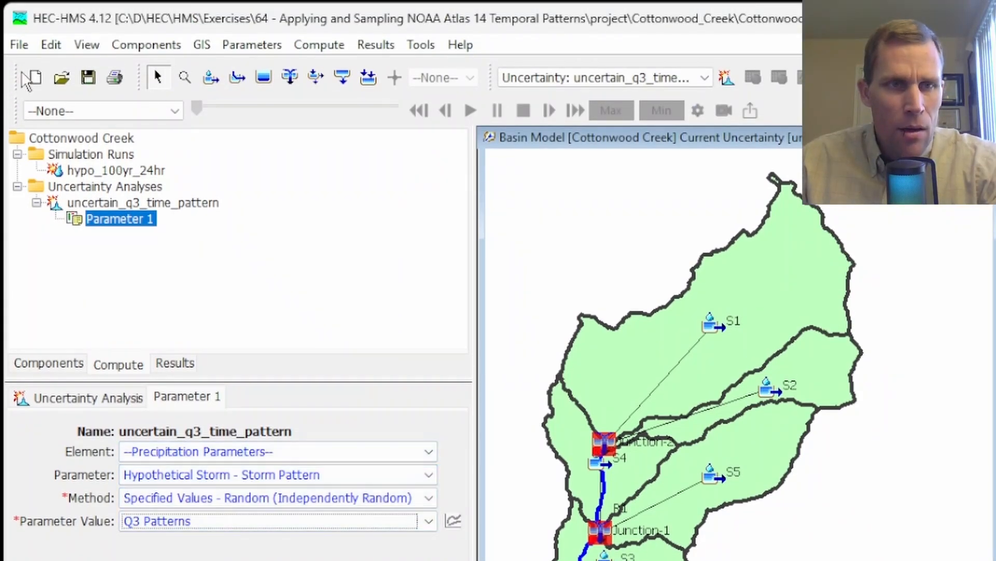
{"action": "left_click", "coordinate": [88, 79]}
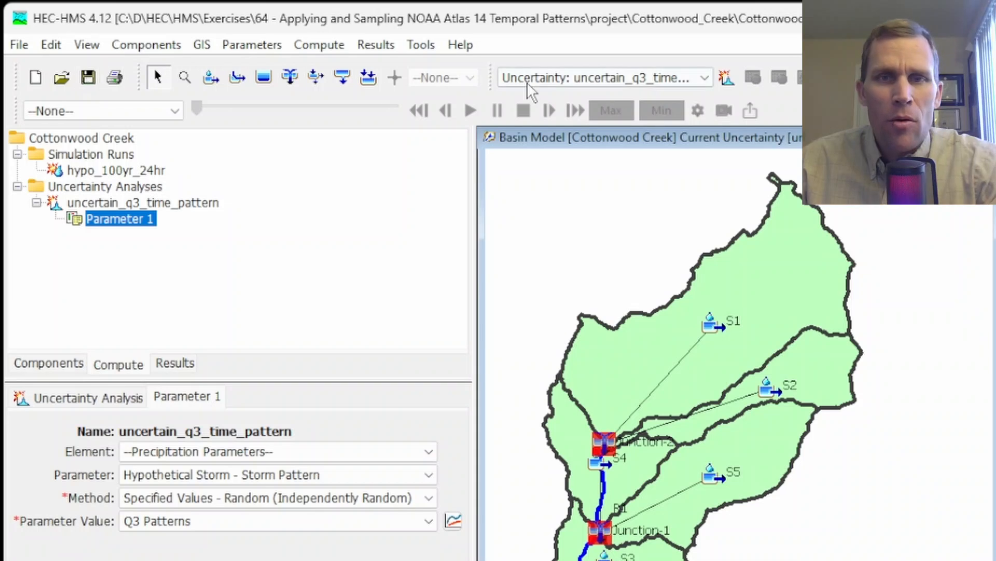
- Select the uncertain_q3_time_pattern uncertainty analysis as the current compute and run it
{"action": "left_click", "coordinate": [688, 75]}
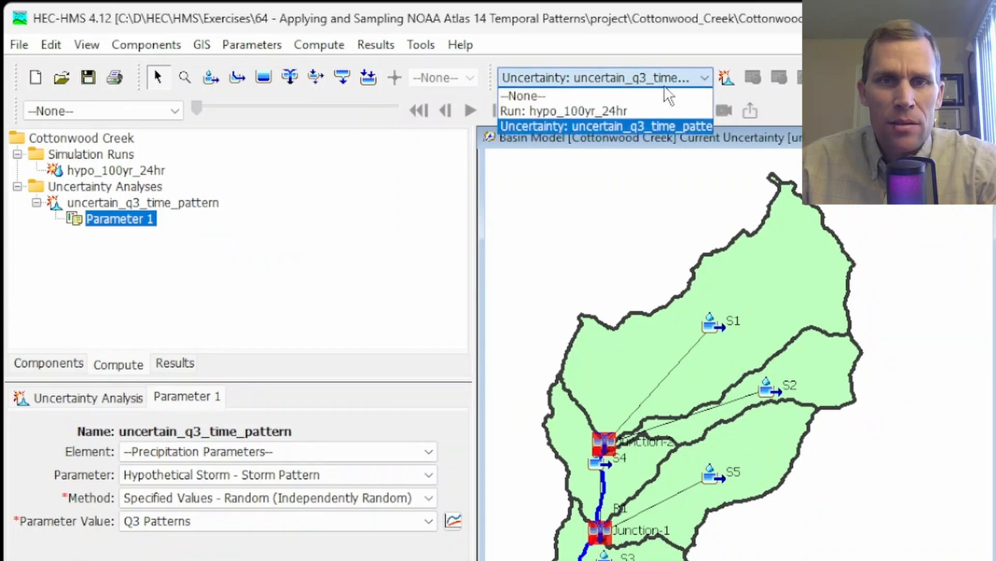
{"action": "left_click", "coordinate": [644, 123]}
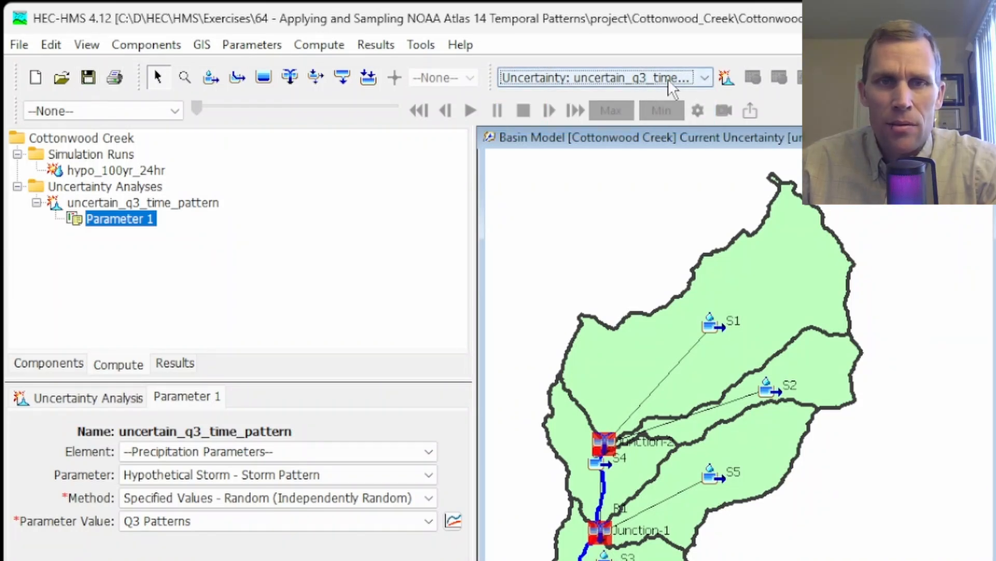
{"action": "left_click", "coordinate": [726, 79]}
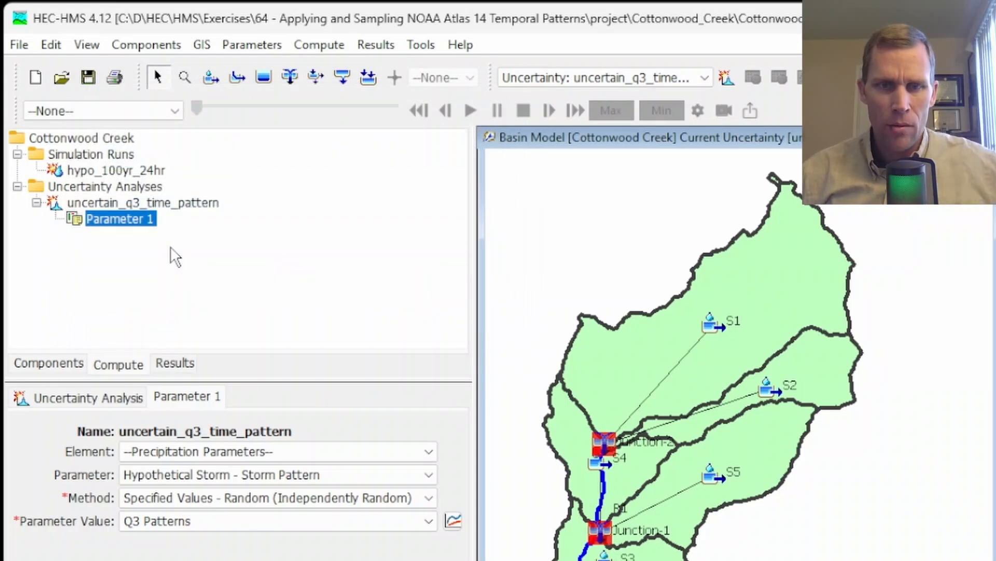
- Collapse the hypo_100yr_24hr results and expand the uncertain_q3_time_pattern results down to the Outlet element's outputs
{"action": "left_click", "coordinate": [172, 364]}
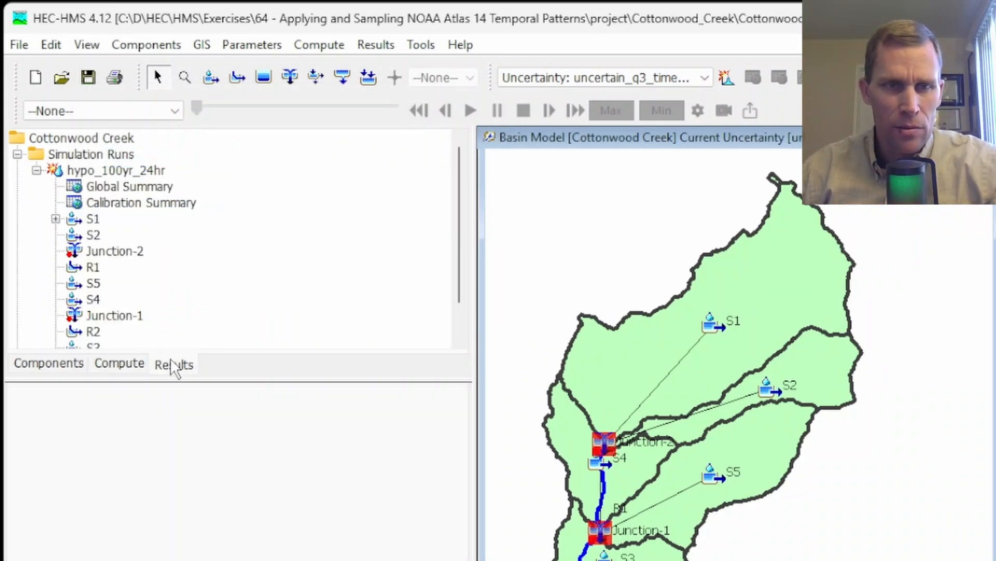
{"action": "left_click", "coordinate": [37, 170]}
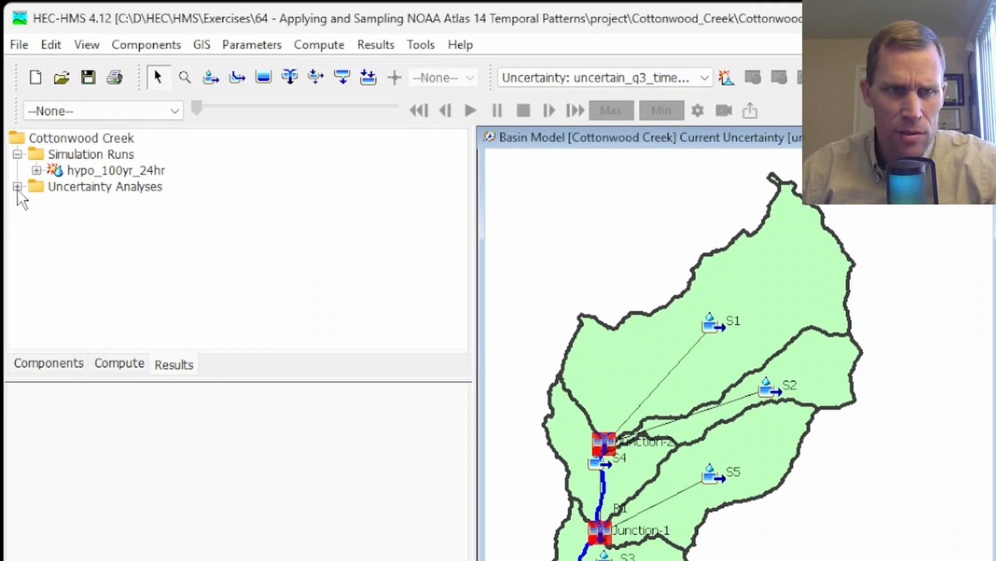
{"action": "double_click", "coordinate": [35, 186]}
{"action": "double_click", "coordinate": [83, 205]}
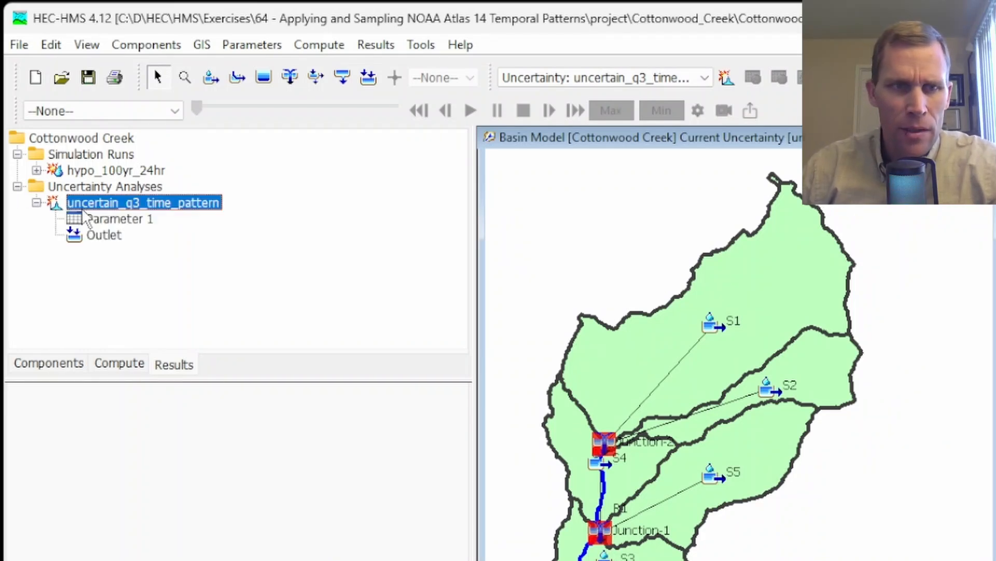
{"action": "double_click", "coordinate": [81, 236]}
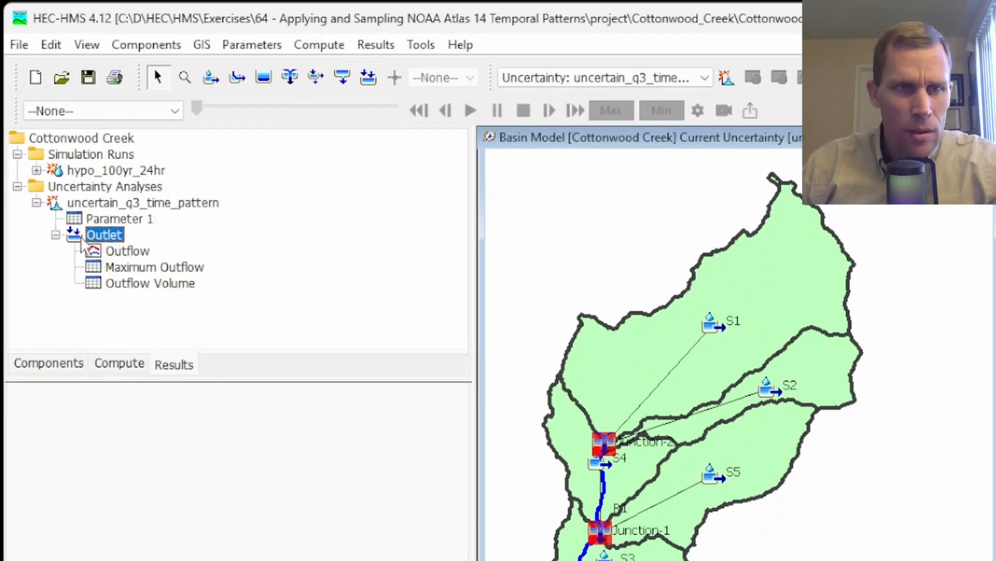
- Review the storm pattern sampled for each of the first samples in the Parameter 1 results, then close the table
{"action": "double_click", "coordinate": [94, 220]}
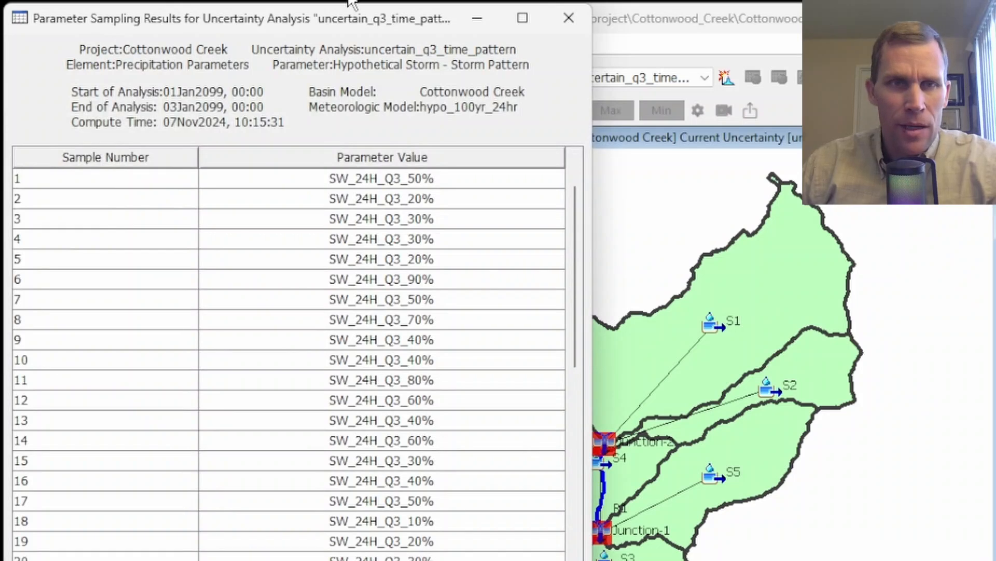
{"action": "left_click_drag", "start_coordinate": [347, 14], "coordinate": [391, 22]}
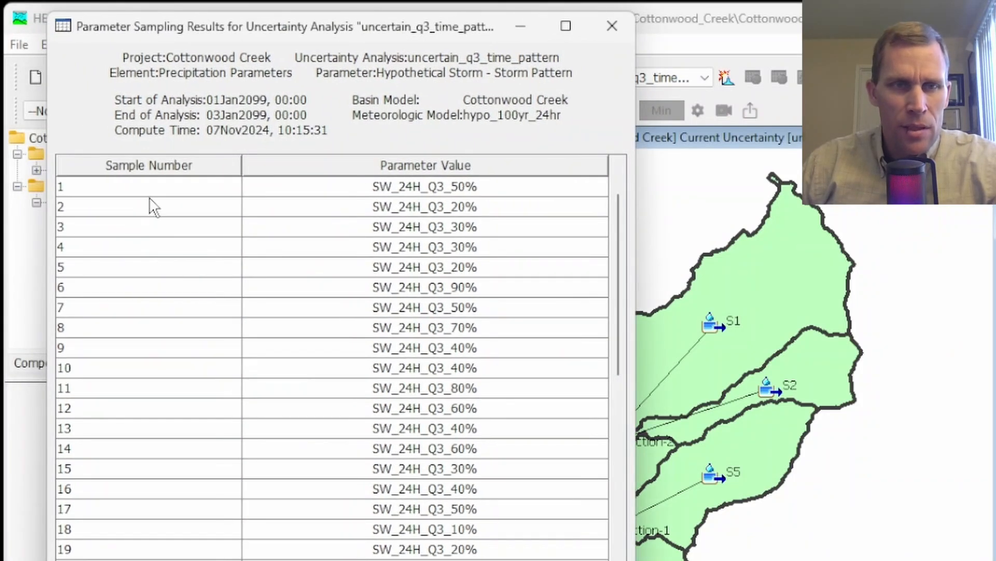
{"action": "left_click_drag", "start_coordinate": [617, 248], "coordinate": [625, 148]}
{"action": "left_click", "coordinate": [394, 191]}
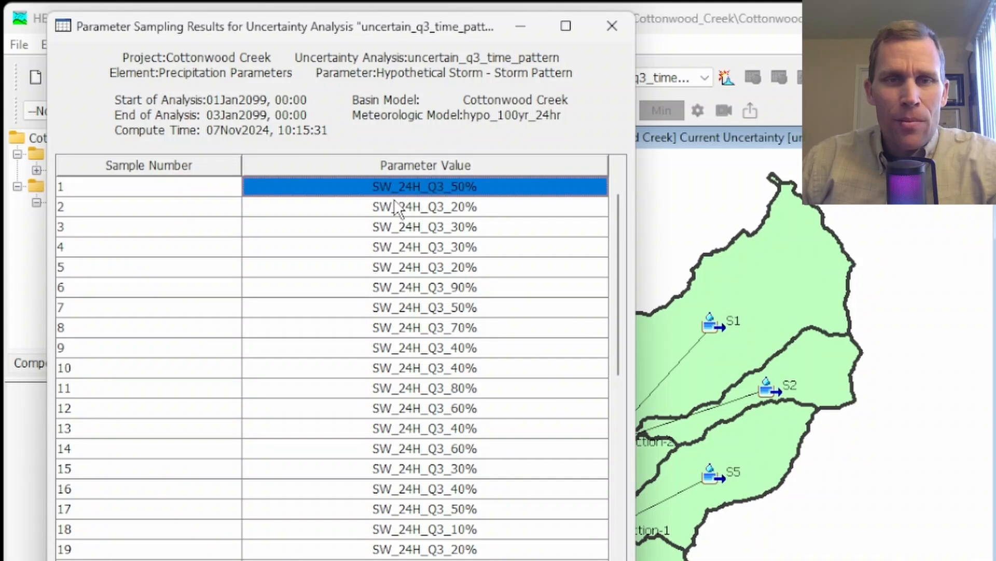
{"action": "left_click", "coordinate": [400, 207]}
{"action": "left_click", "coordinate": [407, 229]}
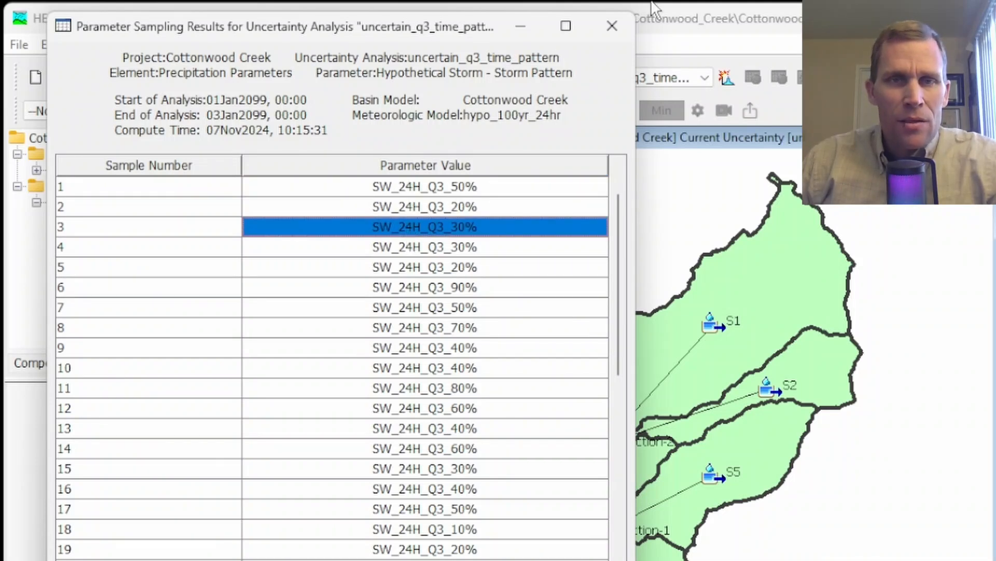
{"action": "left_click", "coordinate": [612, 26]}
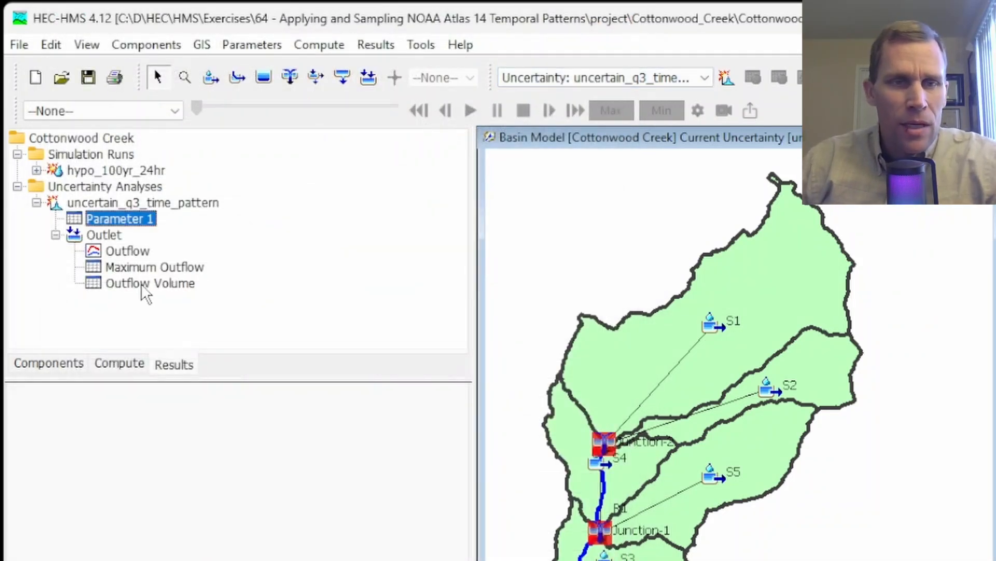
- Examine the Outlet outflow graph, checking the peak of the maximum outflow curve, and close the graph
{"action": "left_click", "coordinate": [124, 253]}
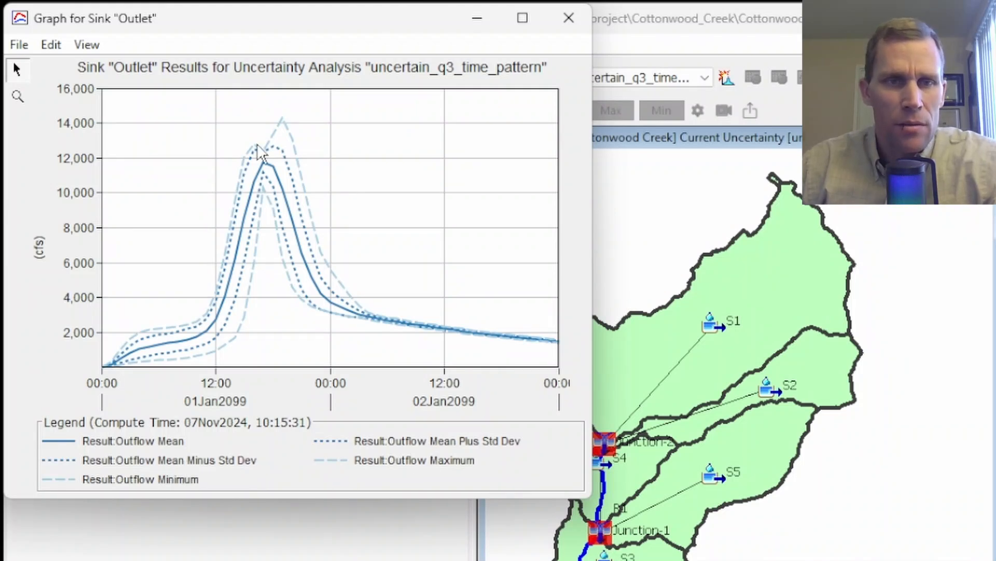
{"action": "mouse_move", "coordinate": [284, 120]}
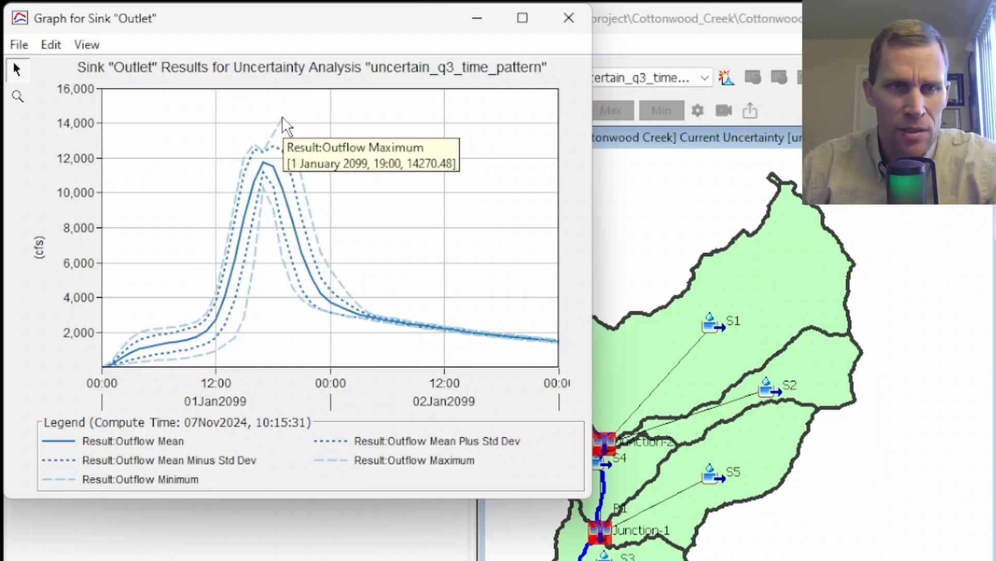
{"action": "mouse_move", "coordinate": [258, 176]}
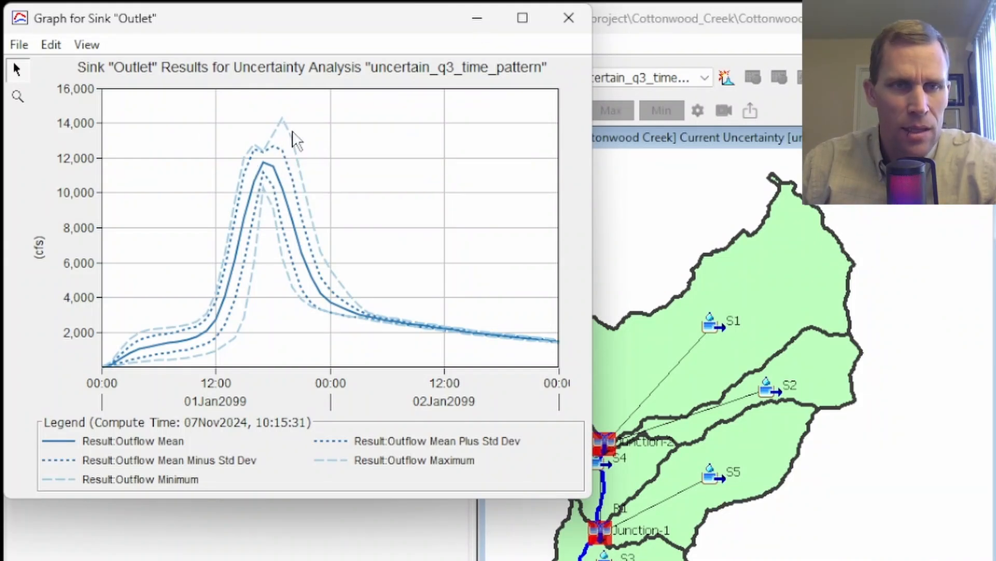
{"action": "left_click", "coordinate": [577, 30]}
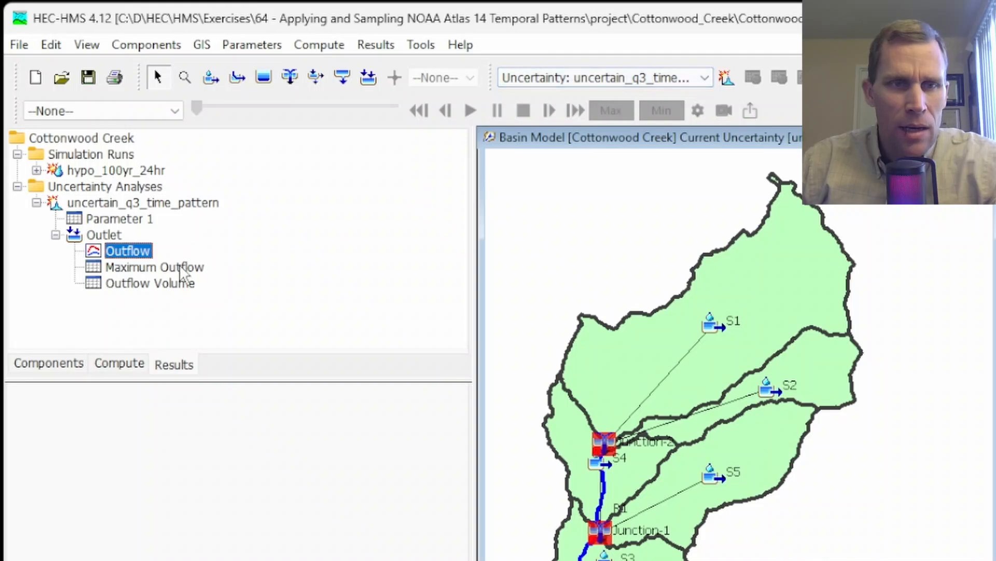
- Open the Outlet's Maximum Outflow sampling results and inspect the value for sample 6
{"action": "left_click", "coordinate": [143, 266]}
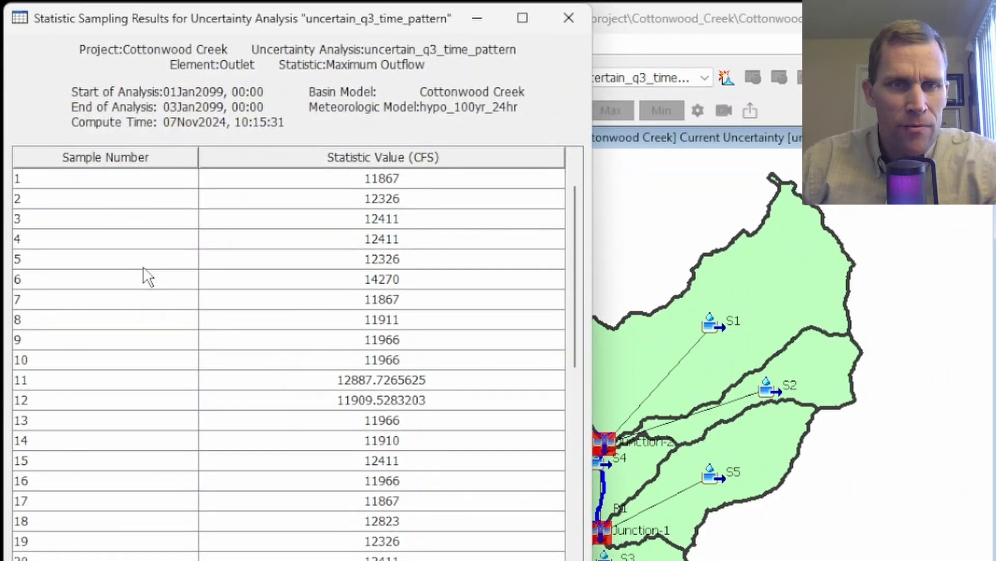
{"action": "left_click", "coordinate": [371, 285]}
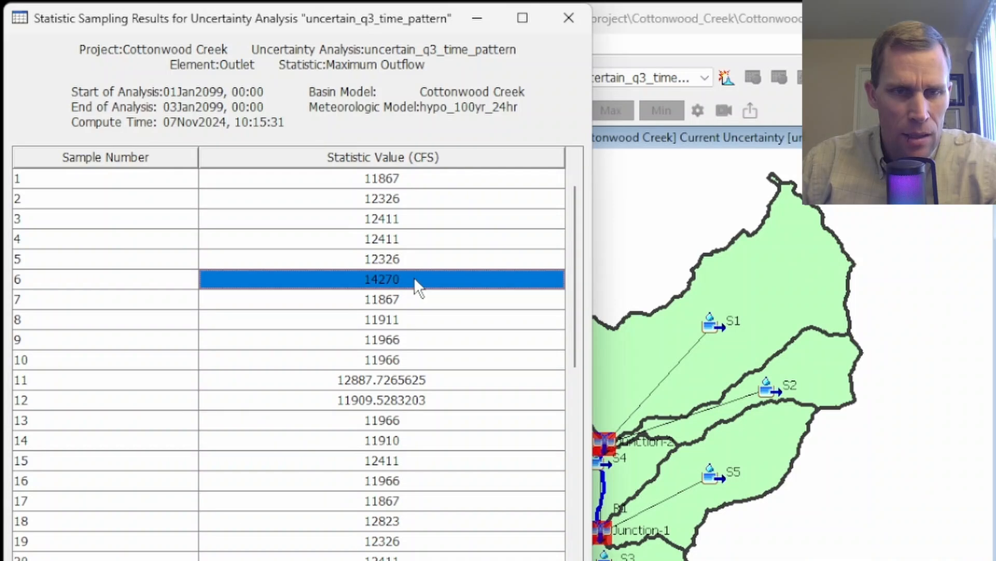
{"action": "left_click", "coordinate": [70, 291]}
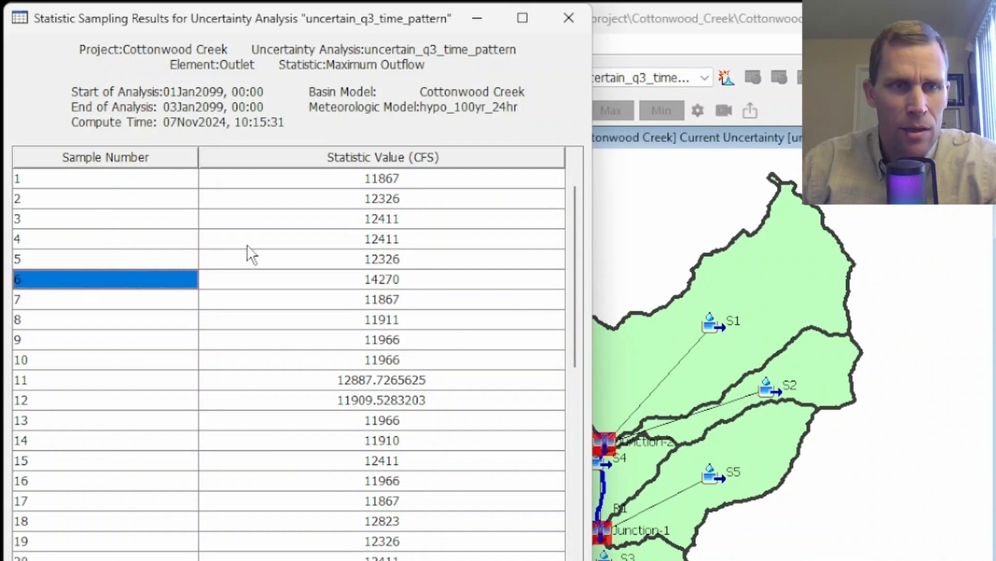
- Close the Maximum Outflow table and check the storm patterns sampled for samples 6 and 49 in the Parameter 1 results
{"action": "left_click", "coordinate": [569, 19]}
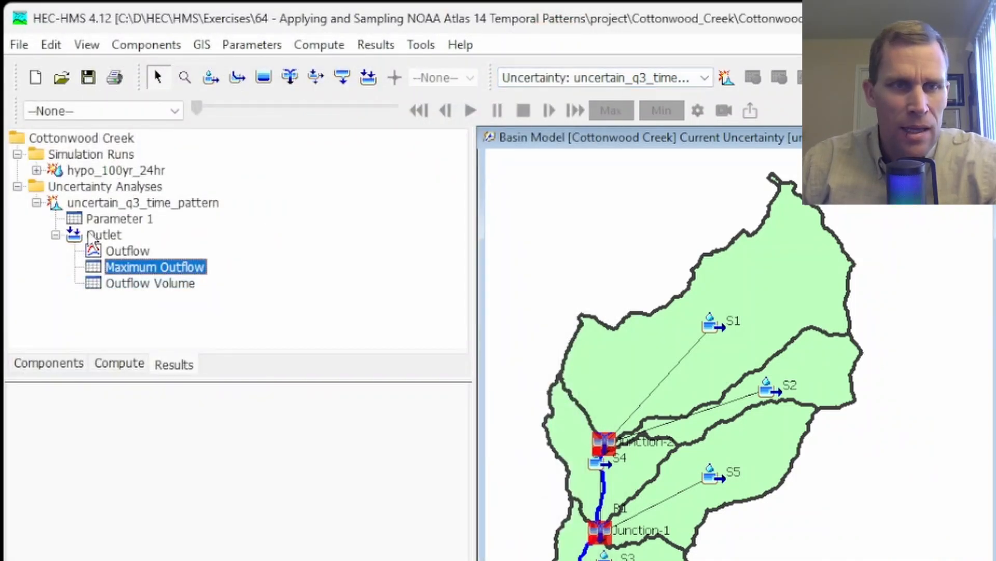
{"action": "left_click", "coordinate": [111, 218]}
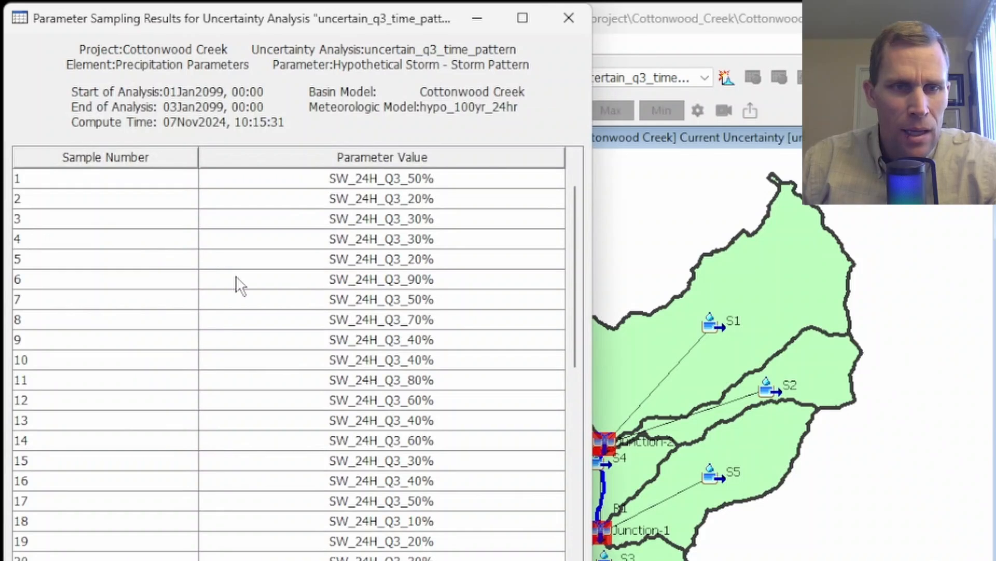
{"action": "left_click", "coordinate": [301, 283]}
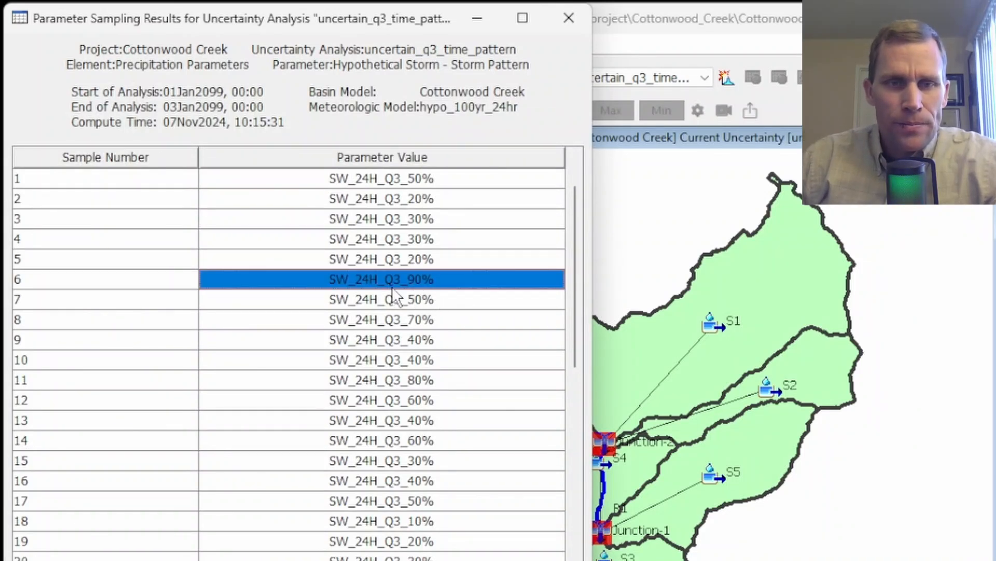
{"action": "scroll", "coordinate": [388, 459], "scroll_direction": "down", "scroll_amount": 2}
{"action": "scroll", "coordinate": [388, 459], "scroll_direction": "down", "scroll_amount": 10}
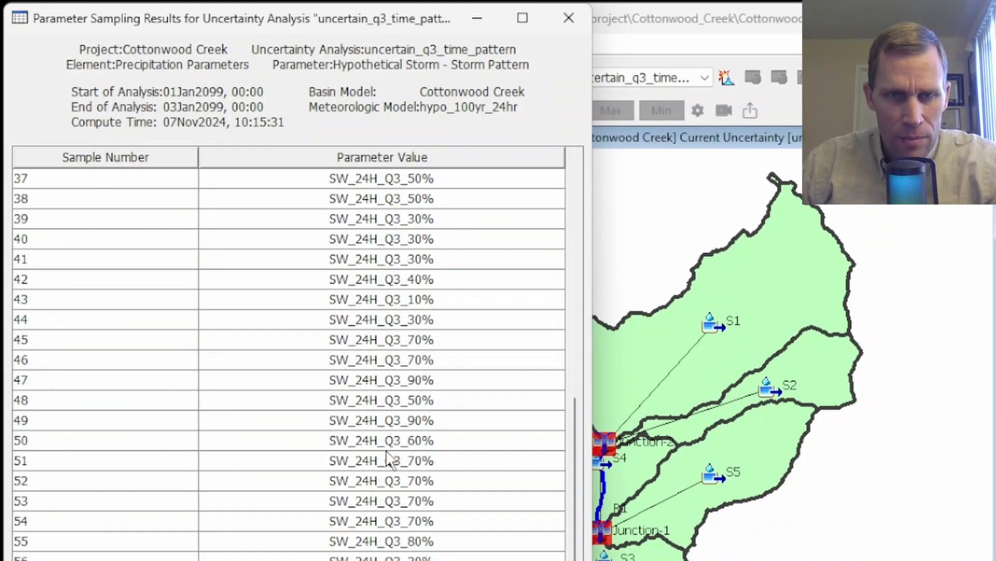
{"action": "left_click", "coordinate": [394, 421]}
{"action": "left_click", "coordinate": [151, 418]}
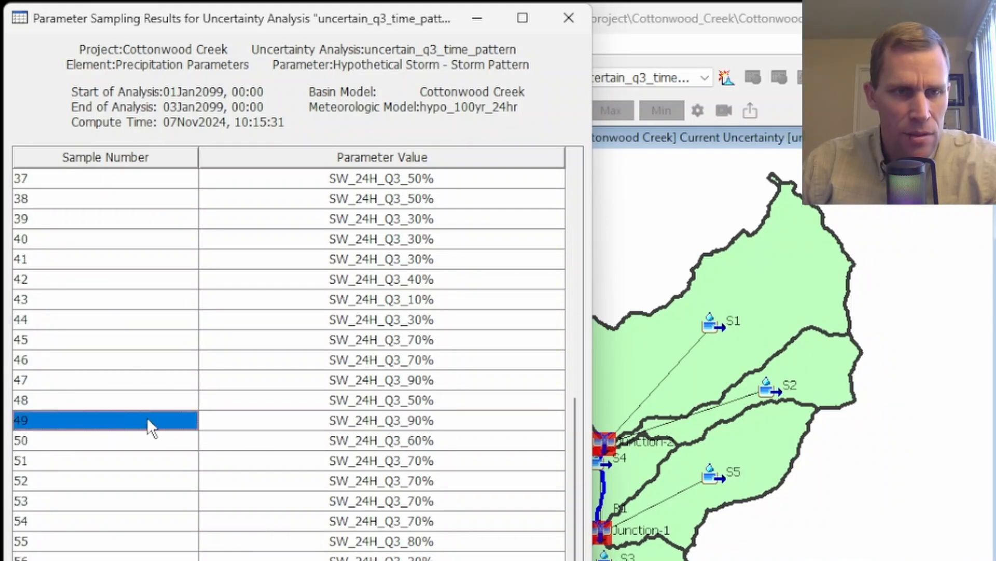
{"action": "left_click", "coordinate": [570, 18]}
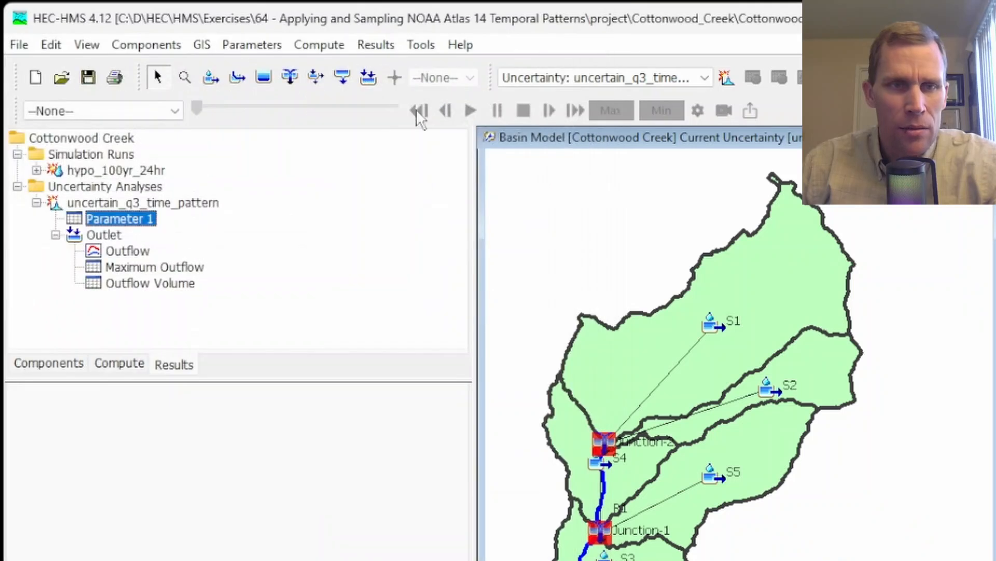
- Inspect sample 49 in the Outlet's Maximum Outflow results, then review the Outflow Volume sampling results, closing each table
{"action": "left_click", "coordinate": [137, 267]}
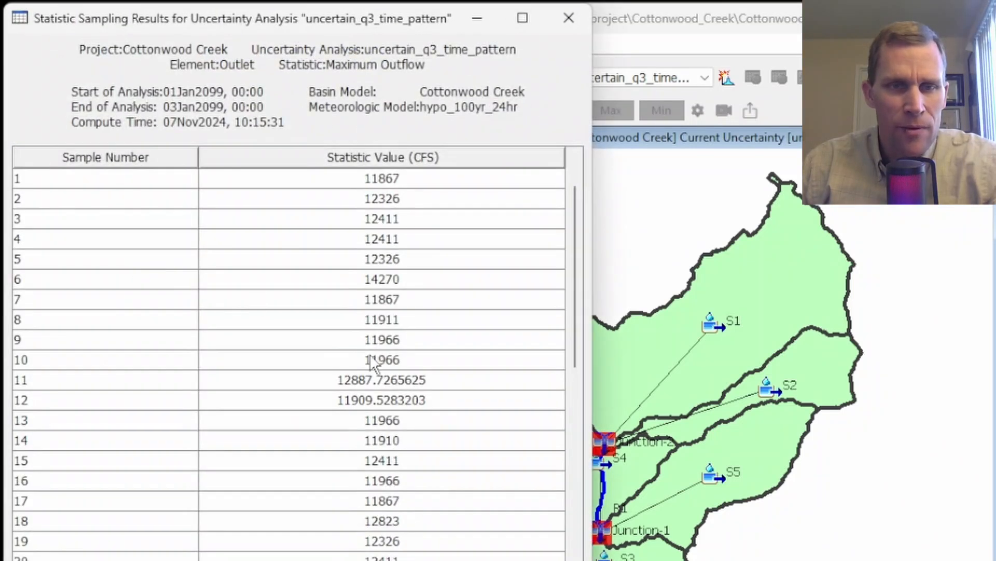
{"action": "scroll", "coordinate": [369, 361], "scroll_direction": "down", "scroll_amount": 13}
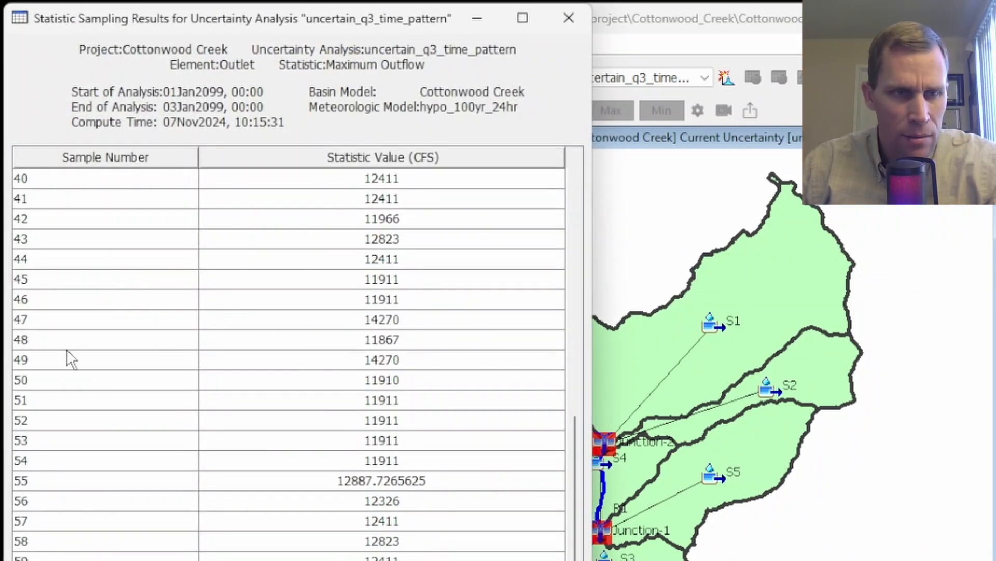
{"action": "left_click", "coordinate": [350, 360]}
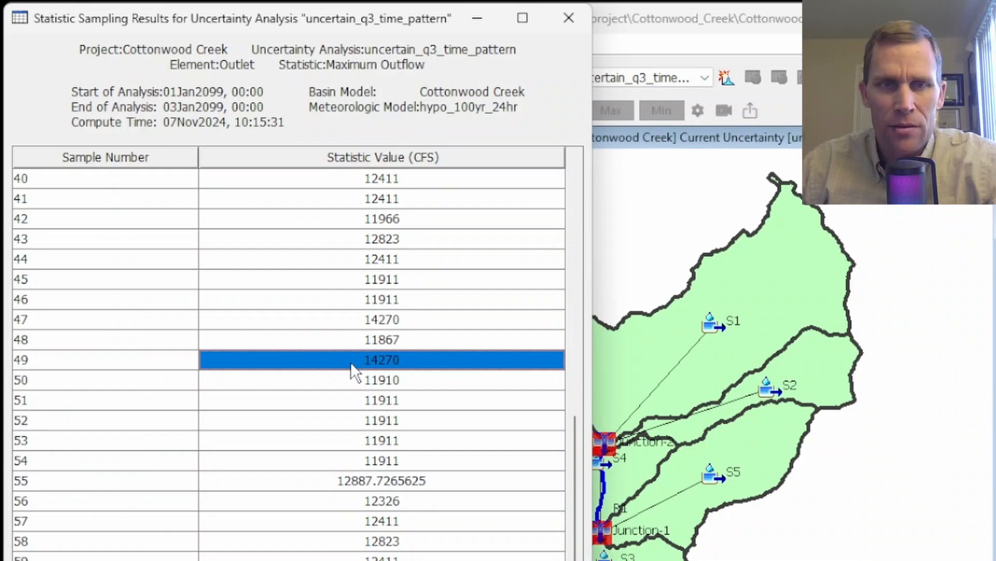
{"action": "left_click", "coordinate": [567, 19]}
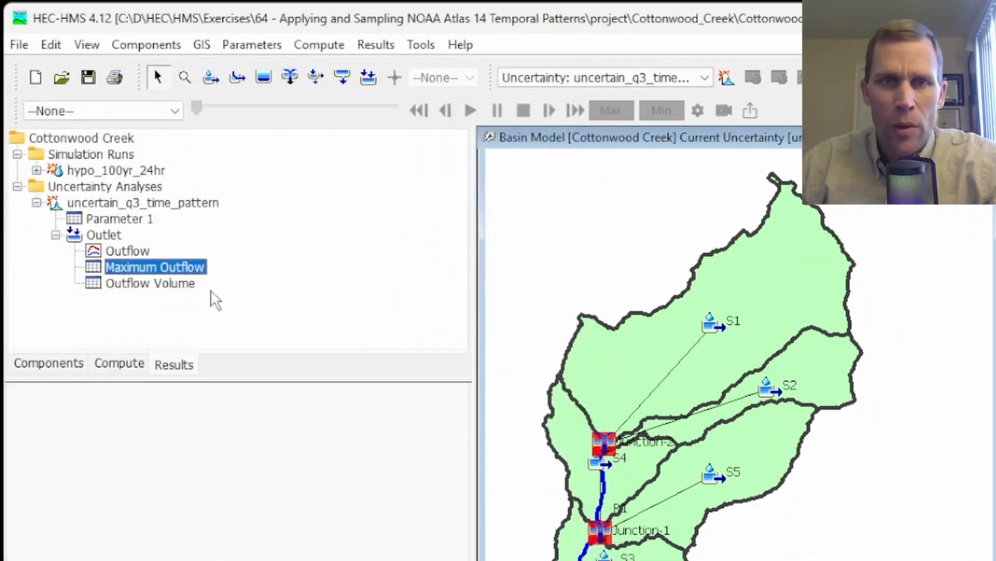
{"action": "double_click", "coordinate": [125, 285]}
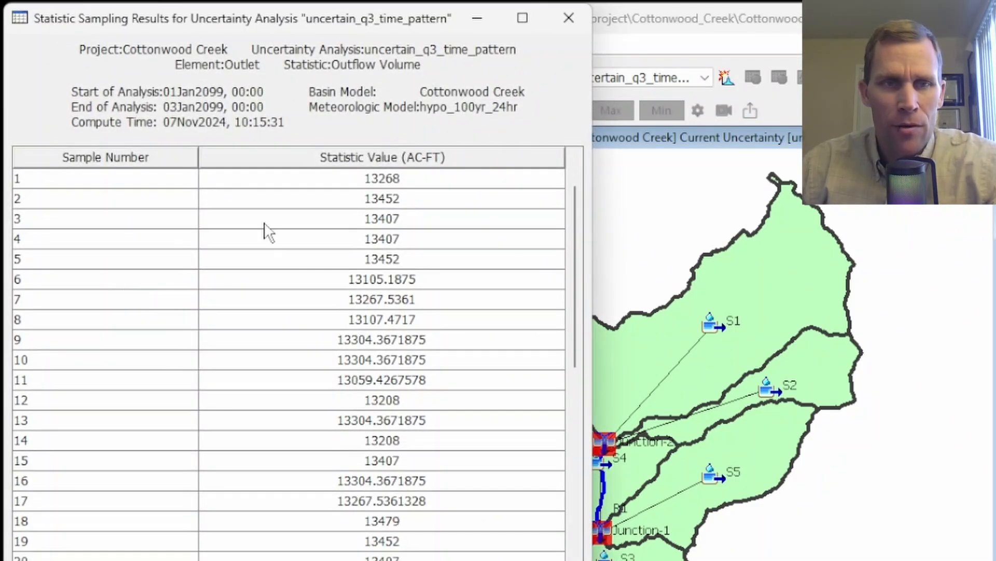
{"action": "left_click", "coordinate": [567, 18]}
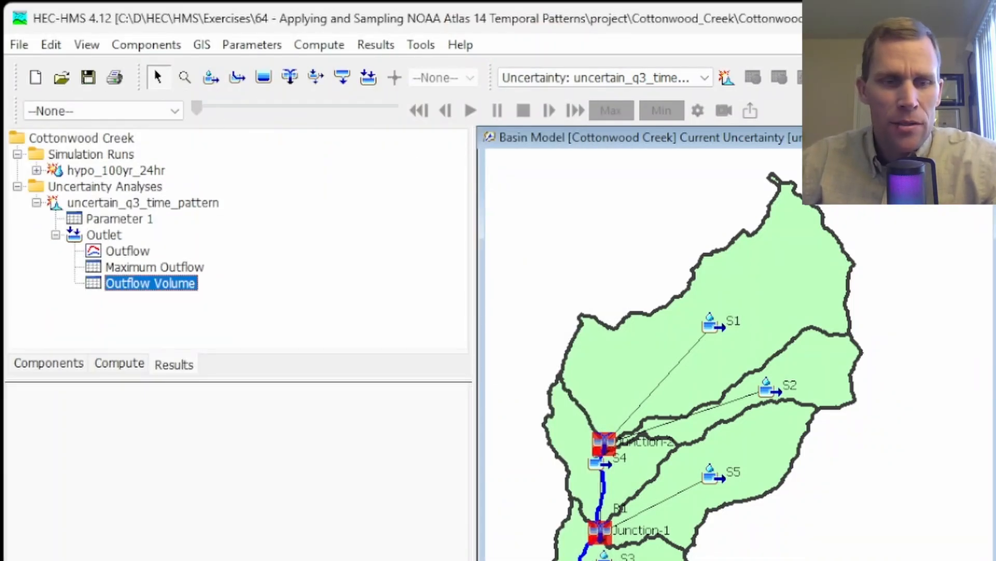
- Switch to the HEC-HMS Tutorials and Guides page, review the Run Additional Quartiles section through the Quartile 4 graph, and return to HEC-HMS
{"action": "key", "text": "alt+Tab"}
{"action": "scroll", "coordinate": [478, 345], "scroll_direction": "down", "scroll_amount": 15}
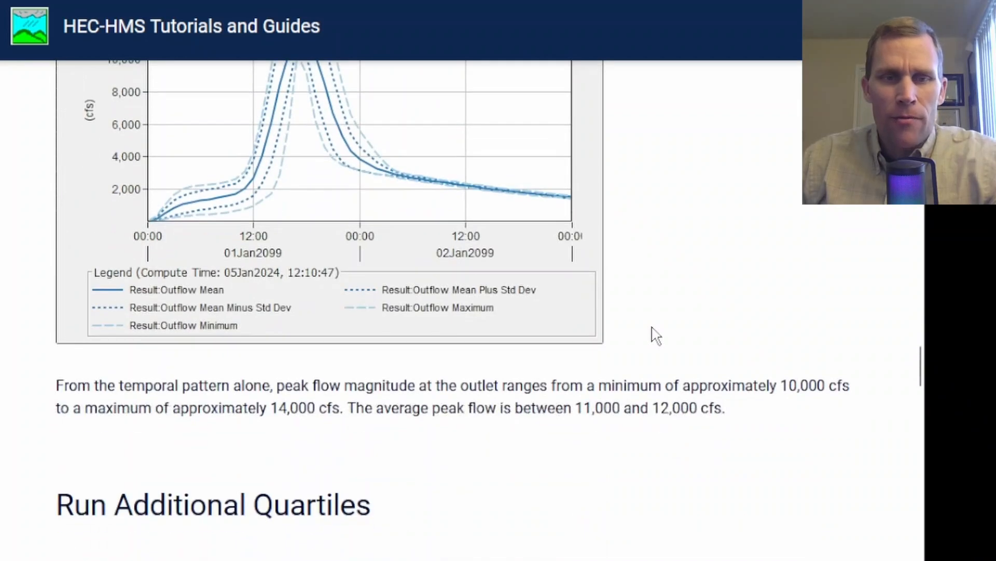
{"action": "scroll", "coordinate": [653, 335], "scroll_direction": "down", "scroll_amount": 6}
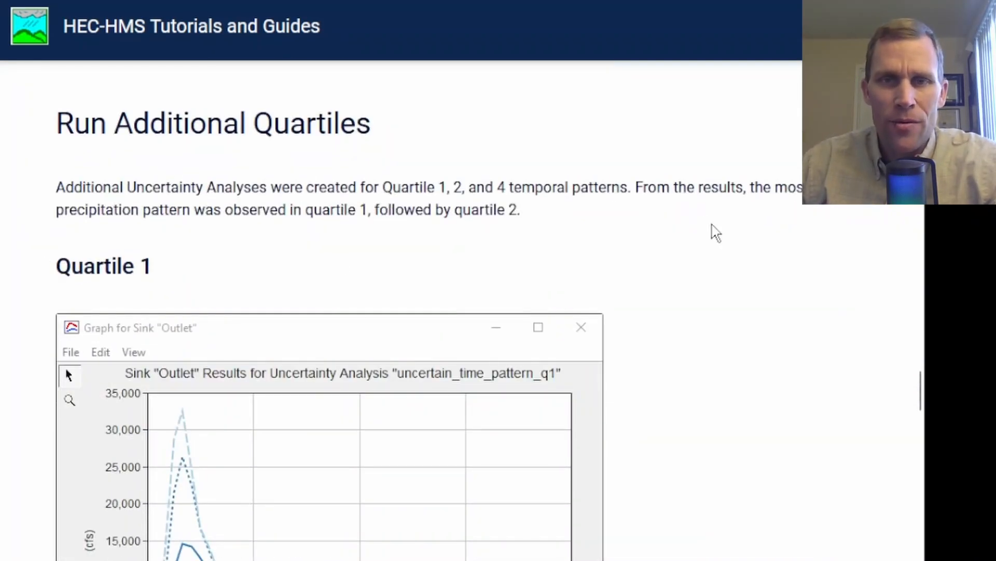
{"action": "scroll", "coordinate": [716, 233], "scroll_direction": "down", "scroll_amount": 2}
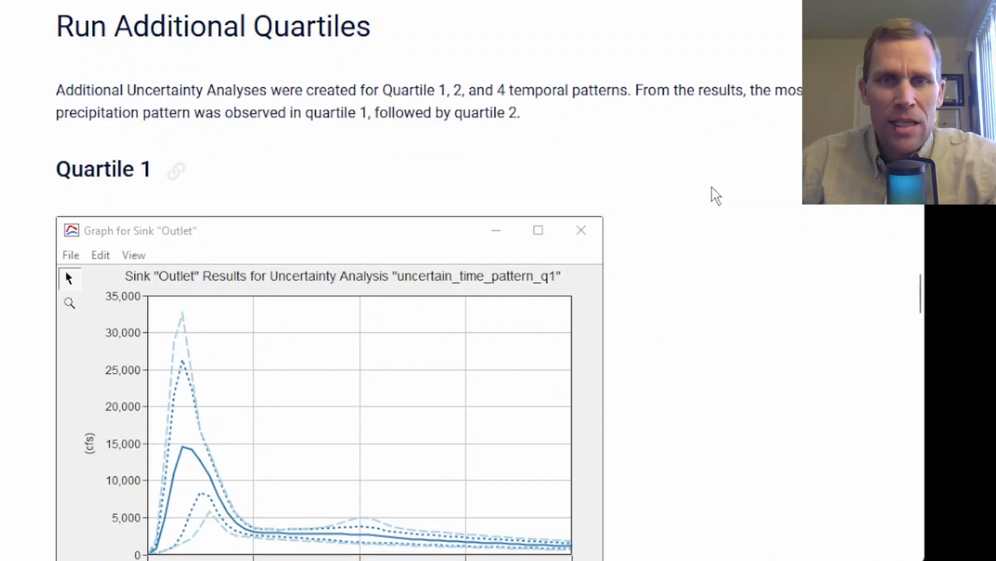
{"action": "middle_click", "coordinate": [712, 188]}
{"action": "middle_click", "coordinate": [717, 225]}
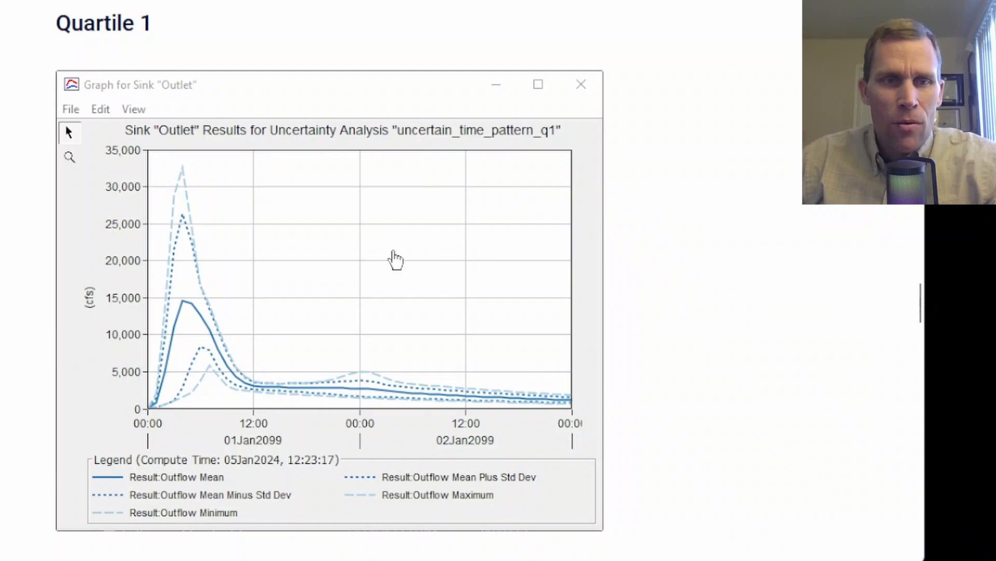
{"action": "middle_click", "coordinate": [743, 240]}
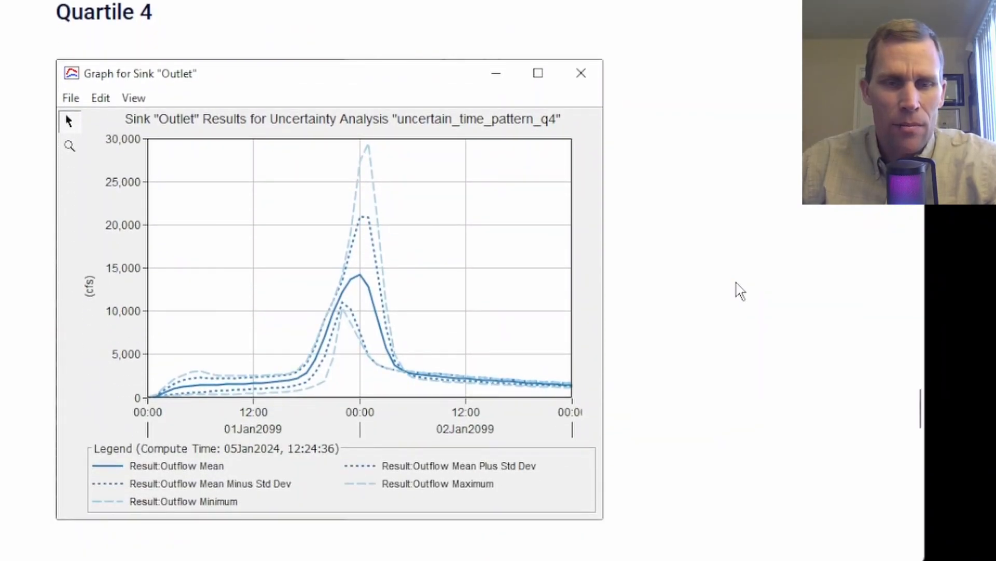
{"action": "mouse_move", "coordinate": [511, 559]}
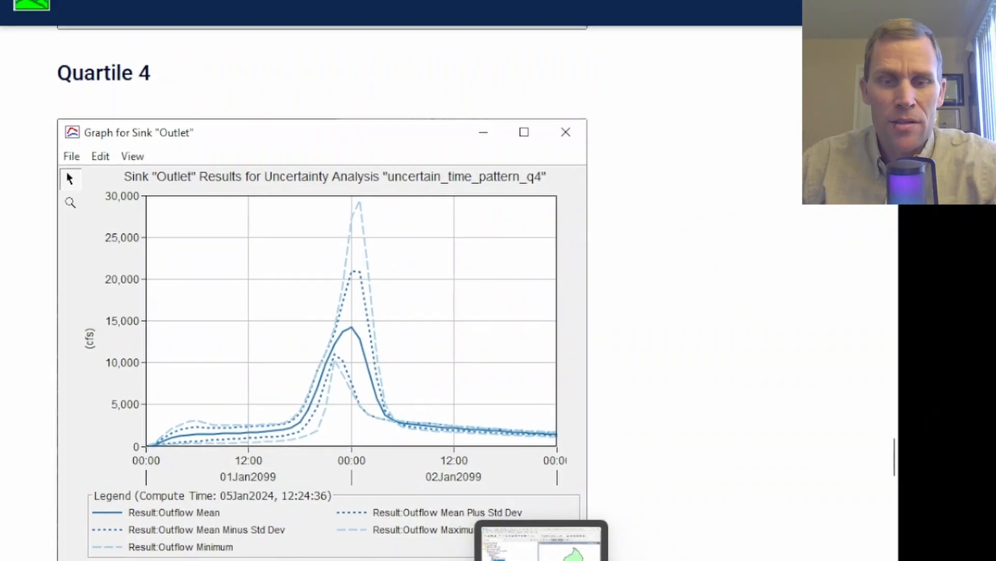
{"action": "left_click", "coordinate": [549, 537]}
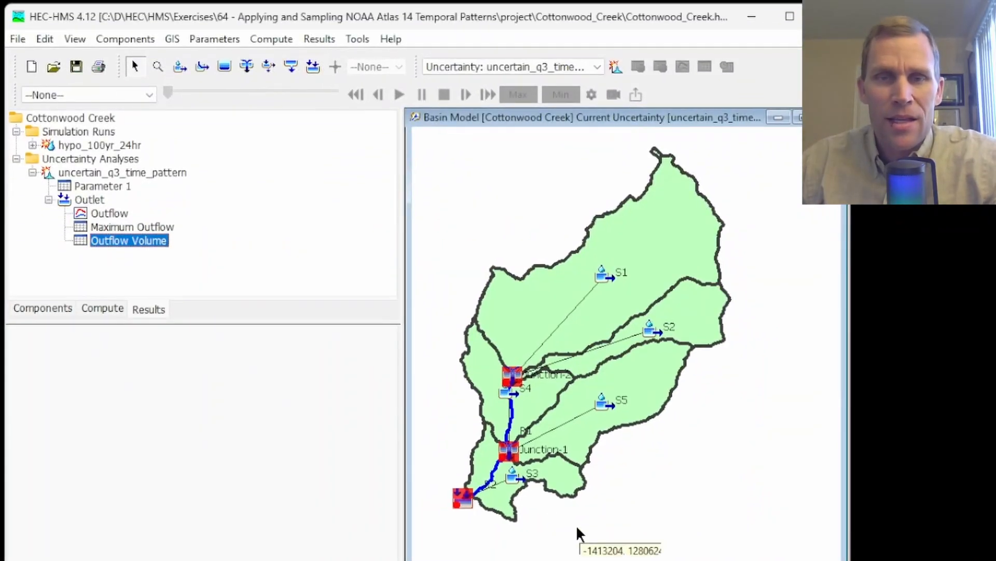